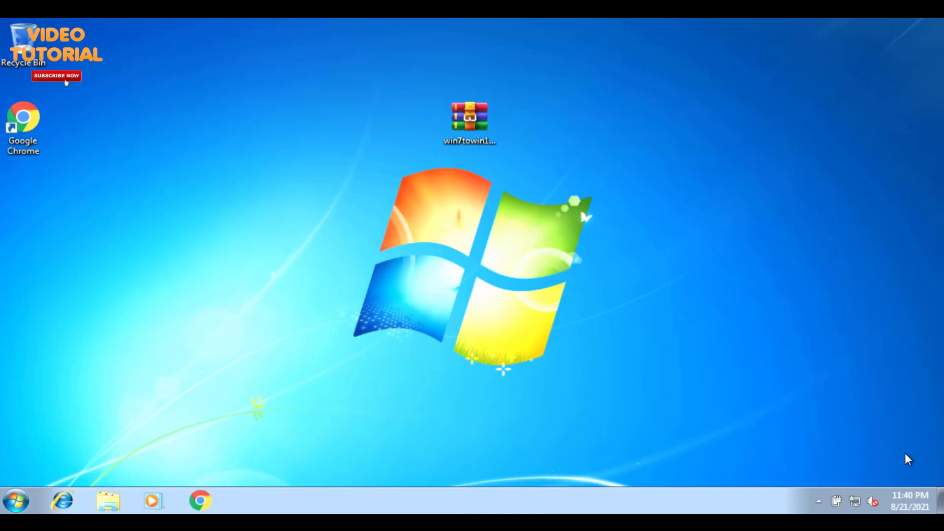
Extract the win7towin11final archive into its own folder on the desktop and place that folder beside the archive
left_click(464, 140)
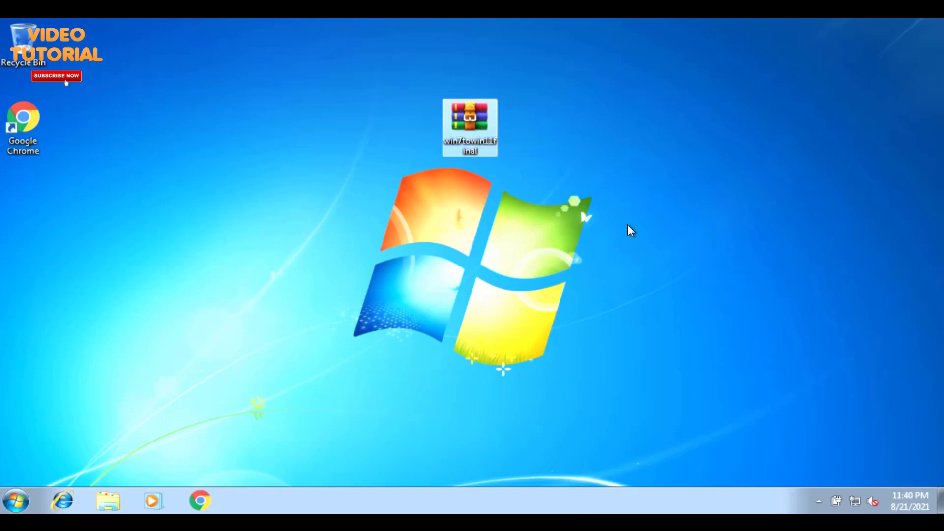
right_click(481, 134)
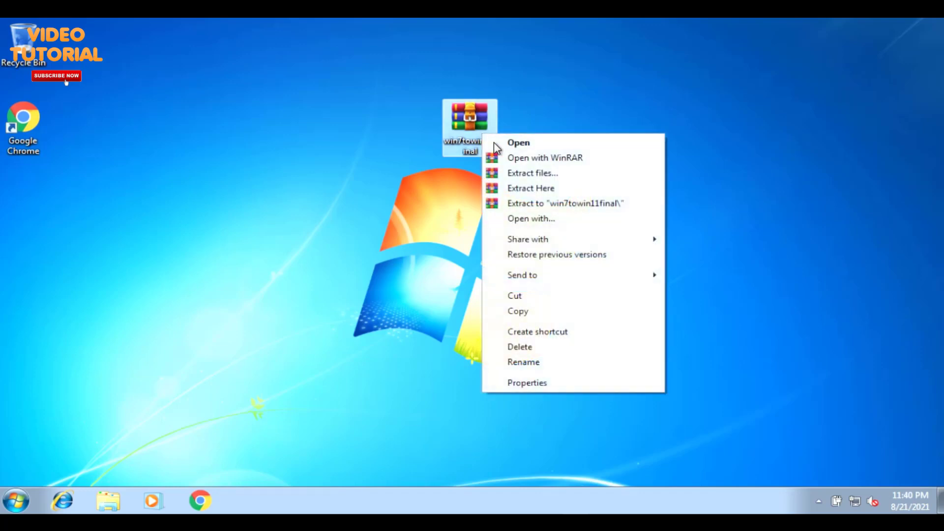
left_click(529, 205)
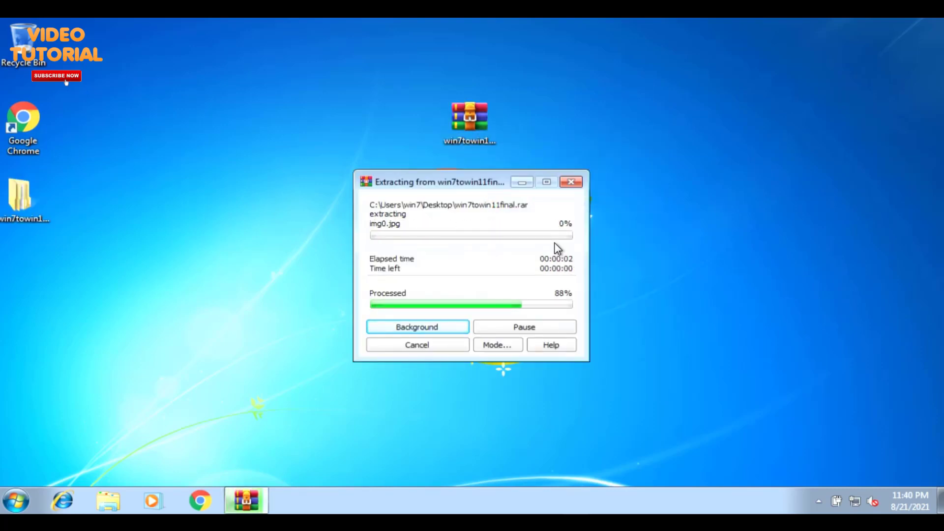
left_click_drag(20, 196, 543, 117)
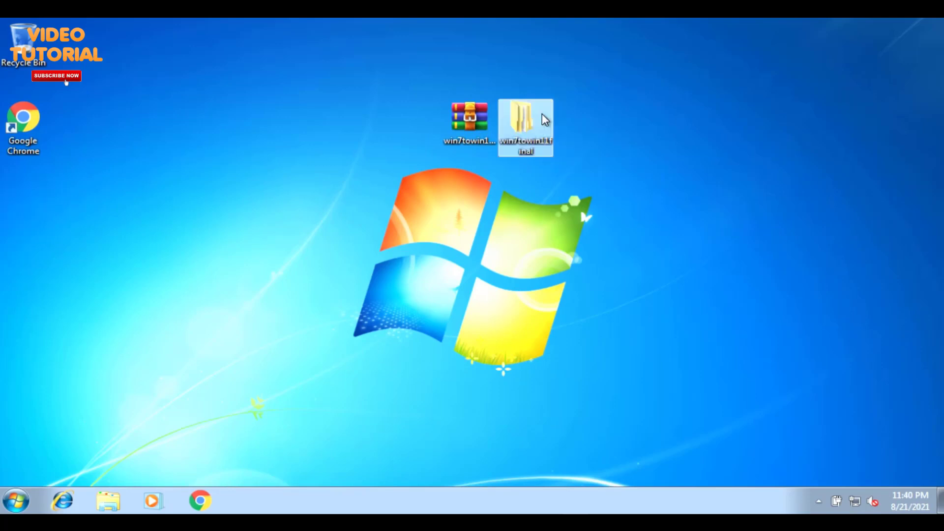
left_click(623, 232)
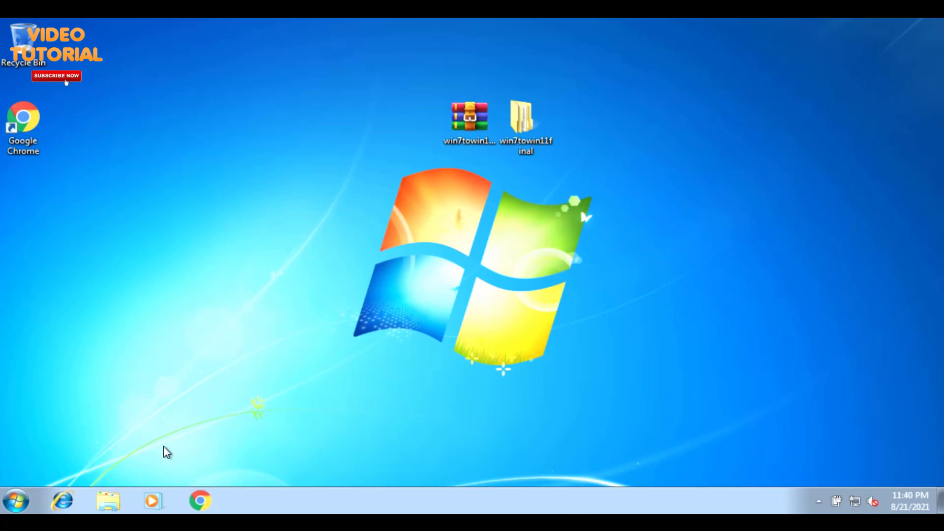
Open the computer's advanced system settings and show the System Protection settings
left_click(112, 497)
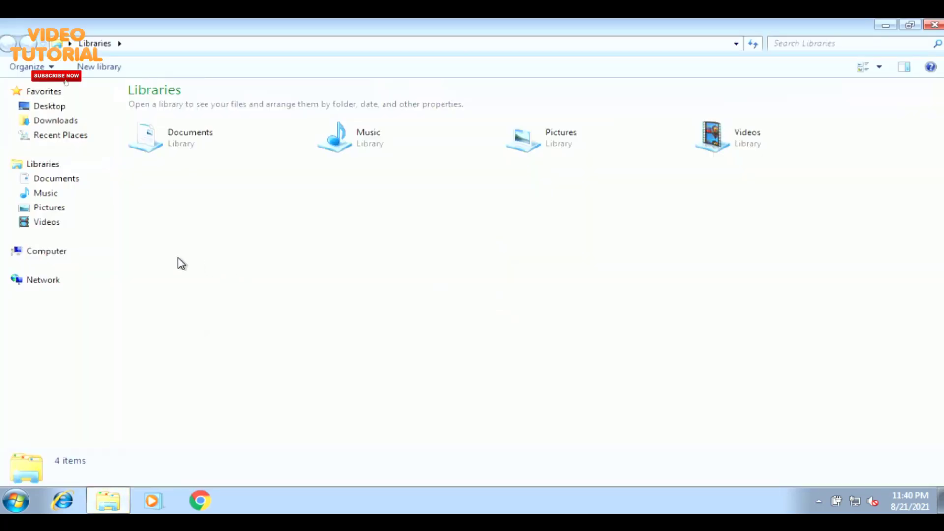
left_click(84, 259)
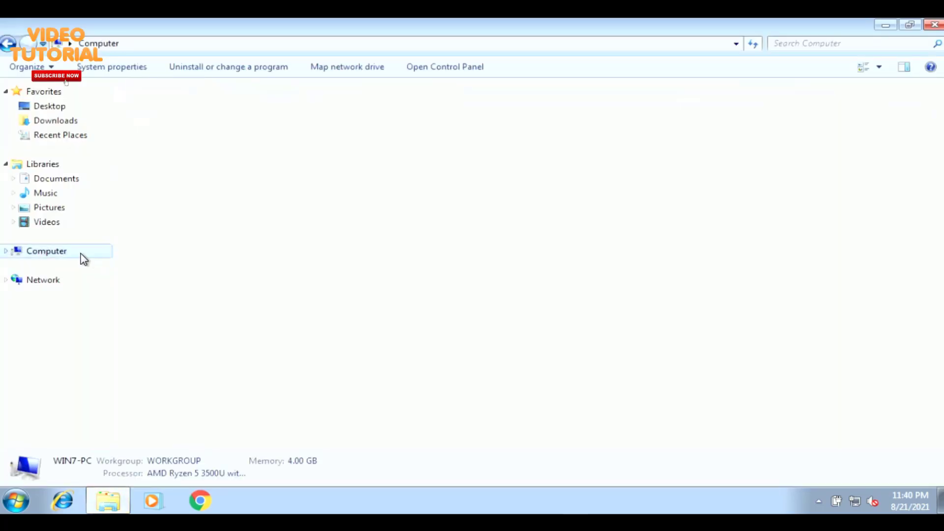
right_click(83, 259)
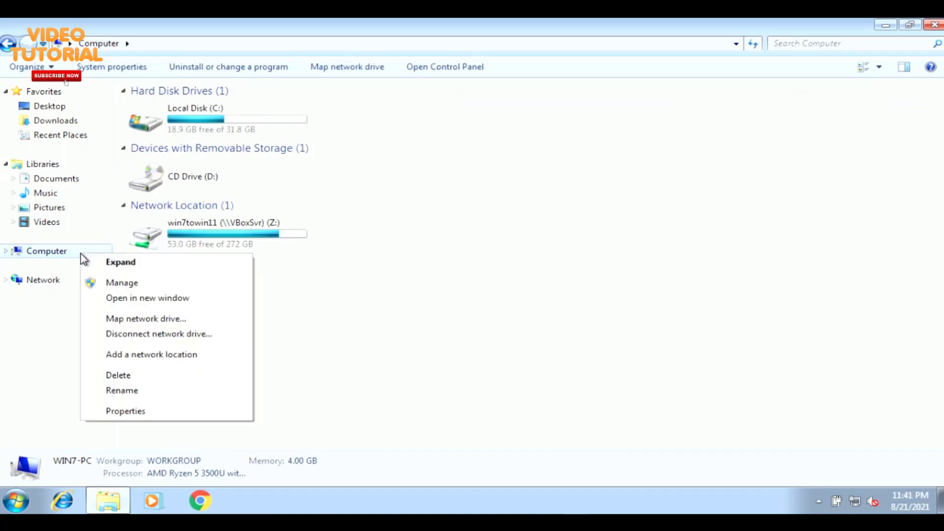
left_click(184, 410)
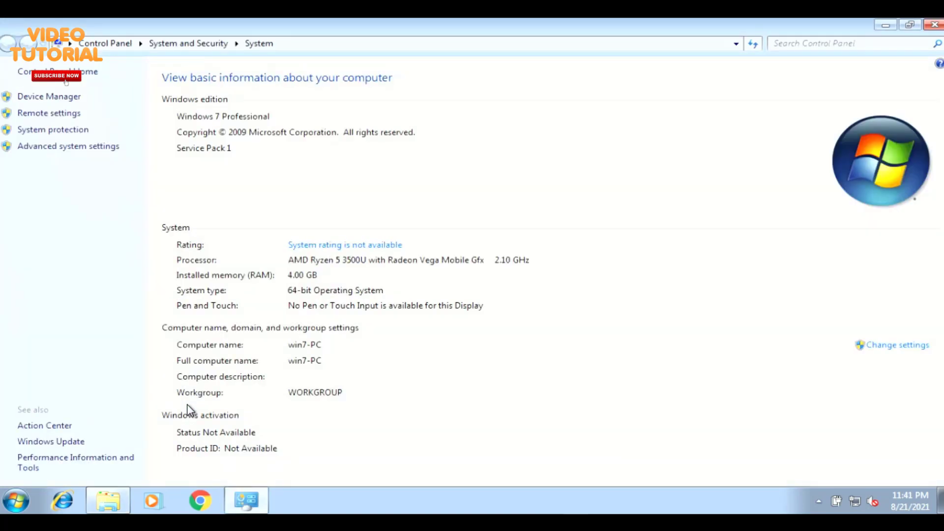
left_click(82, 146)
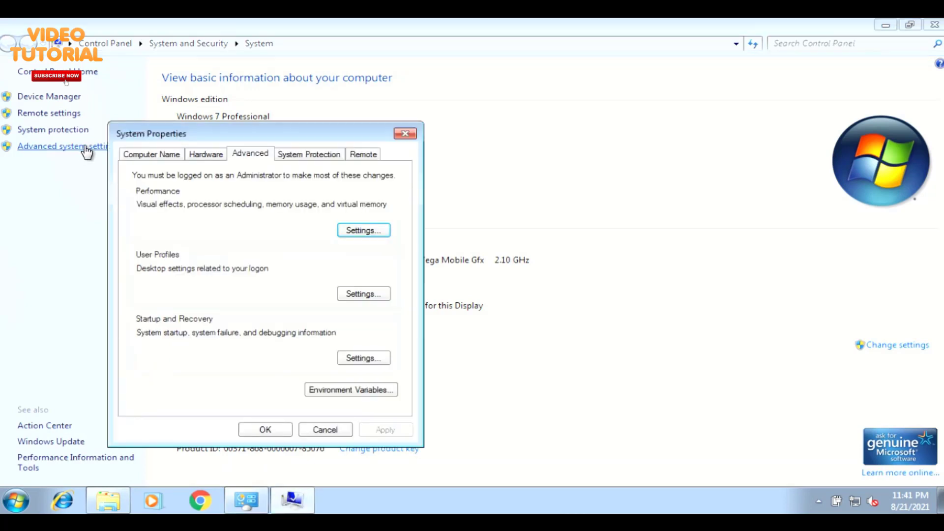
left_click(308, 154)
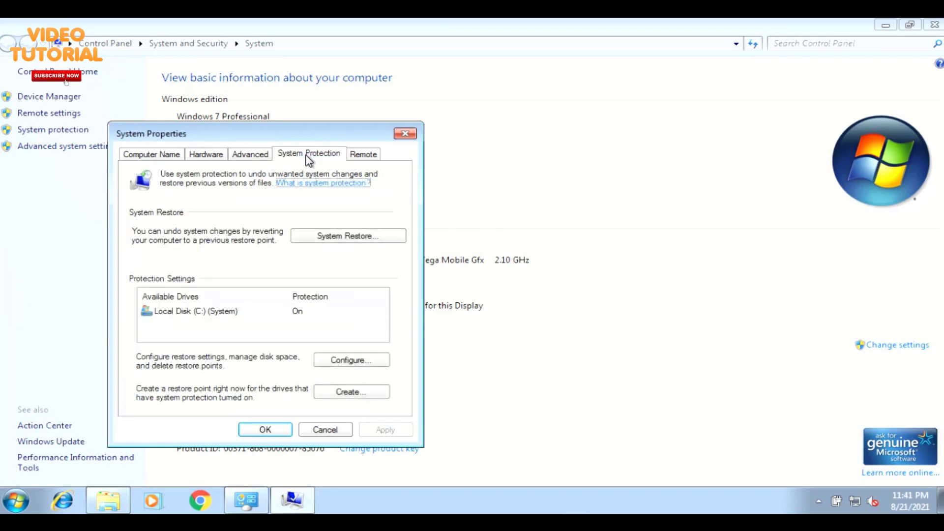
Create a restore point described as "sebelum modifikasi" and close the system windows to return to the desktop
left_click(340, 393)
left_click_drag(324, 162, 548, 214)
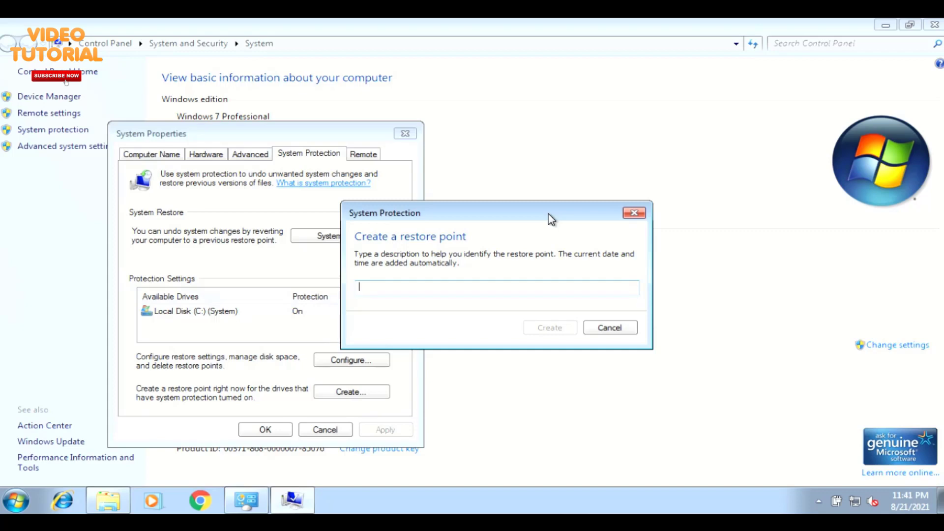
type("sebelum")
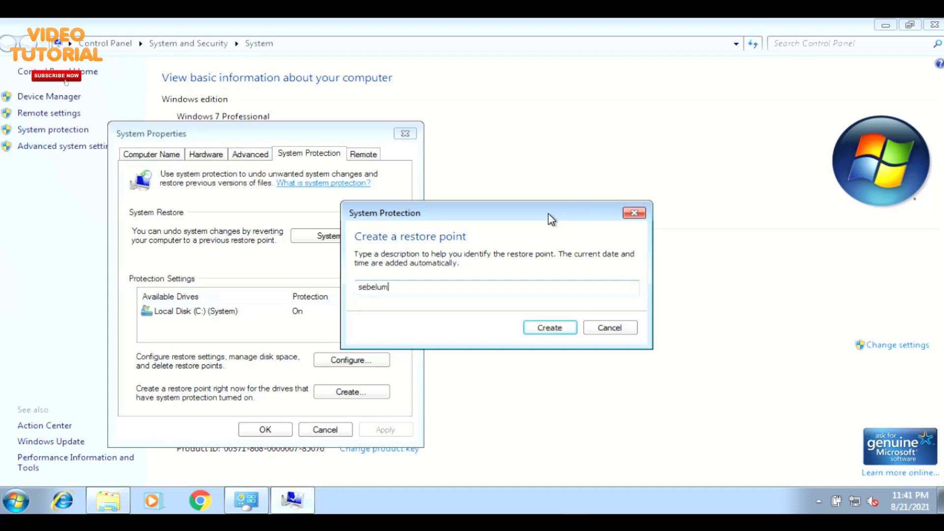
type(" modifikasi")
left_click(531, 329)
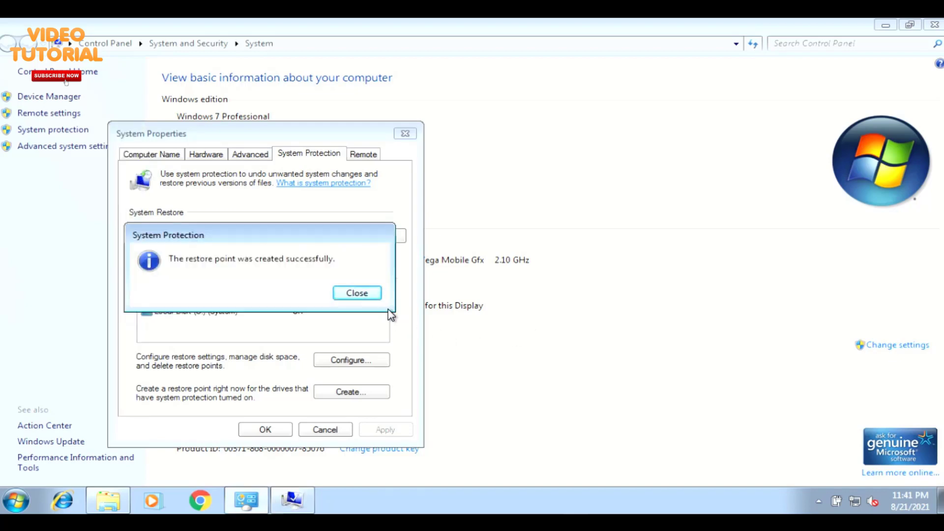
left_click(372, 295)
left_click(265, 429)
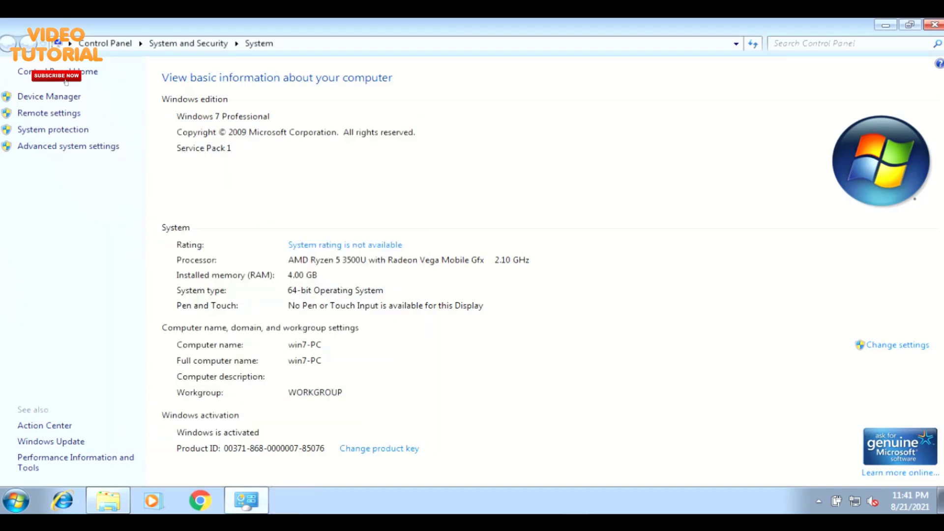
left_click(934, 24)
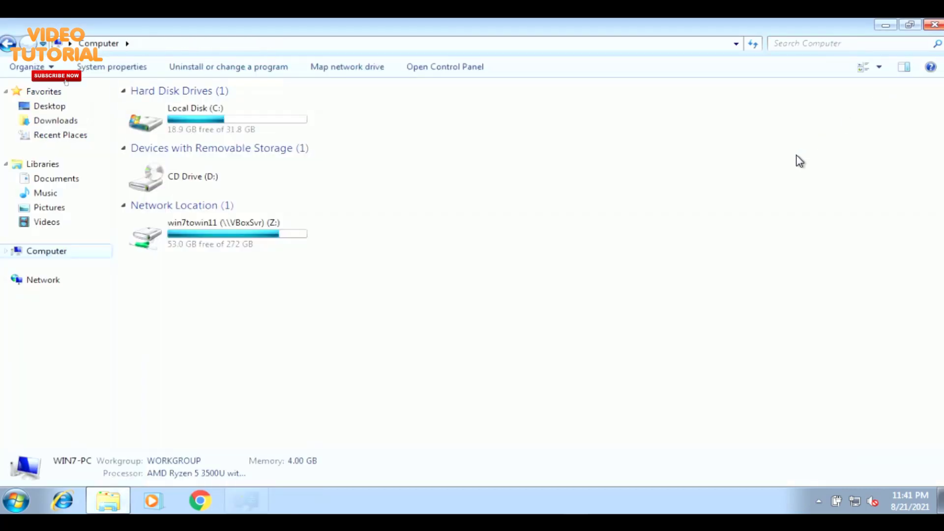
left_click(934, 24)
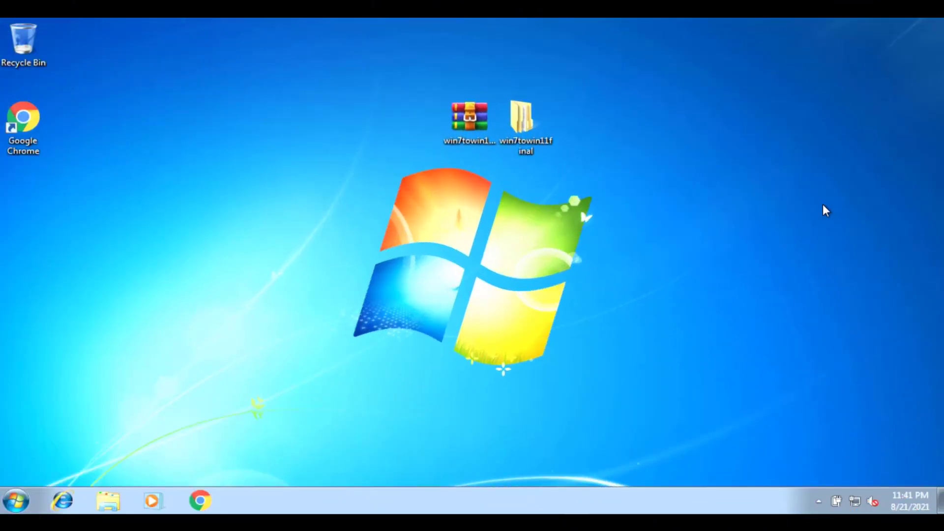
Open the inner Theme resource changer folder under 1. Windows 7 Theme Patcher in the extracted win7towin11final folder
double_click(541, 143)
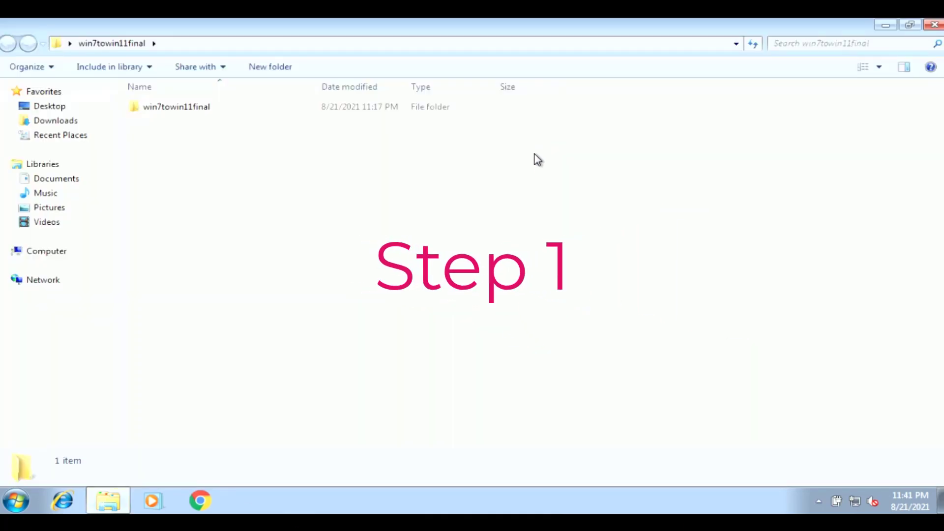
double_click(222, 108)
double_click(221, 107)
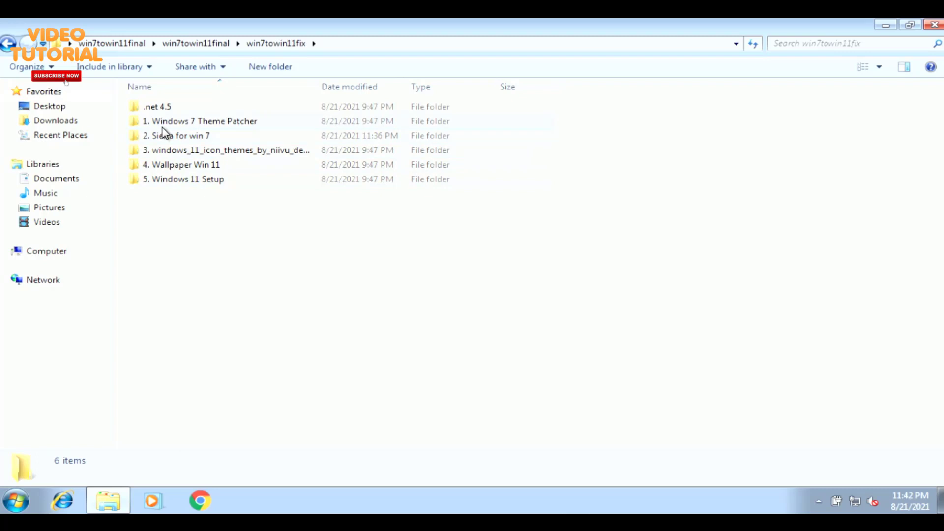
double_click(194, 122)
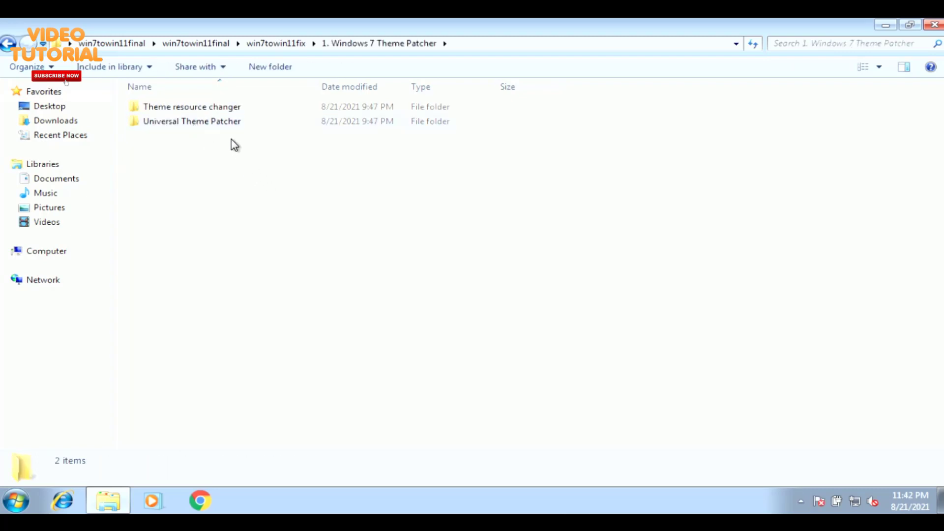
double_click(213, 109)
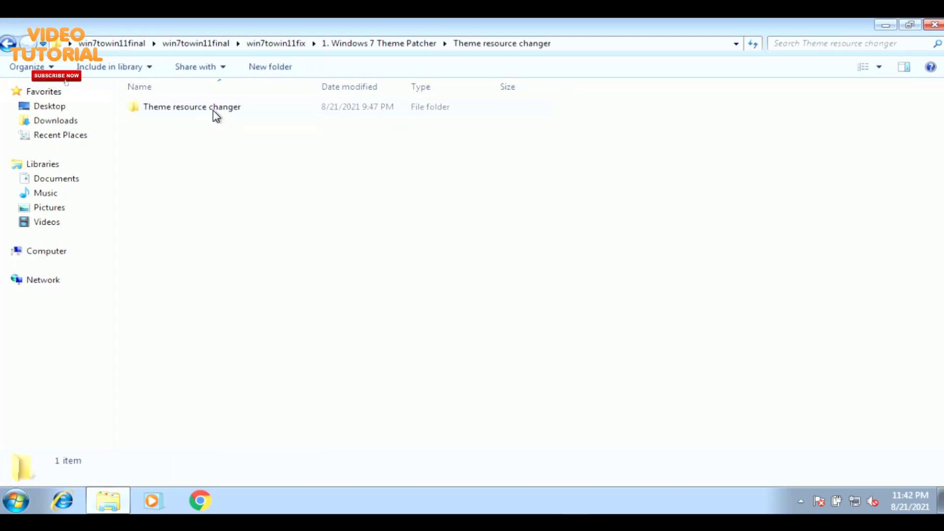
left_click(214, 110)
double_click(240, 111)
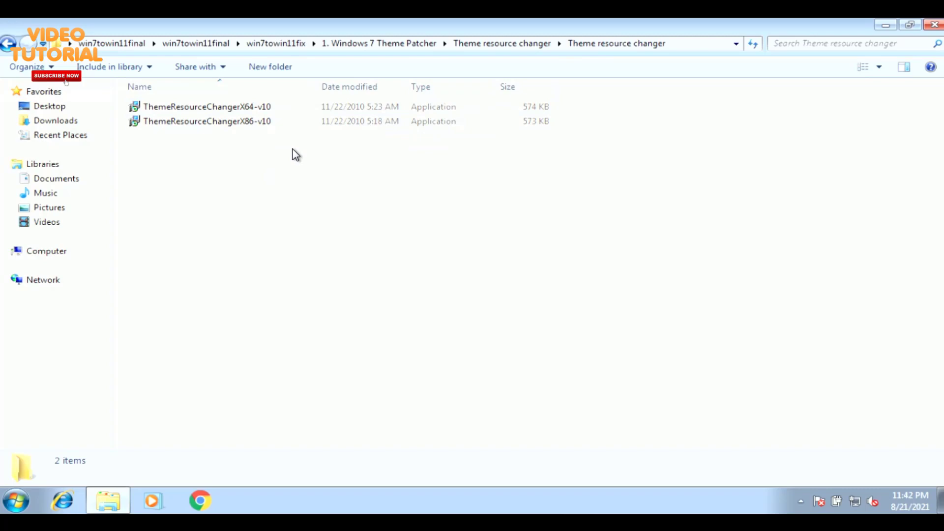
Run the 64-bit installer ThemeResourceChangerX64-v10 as administrator and allow it to make changes
left_click(242, 123)
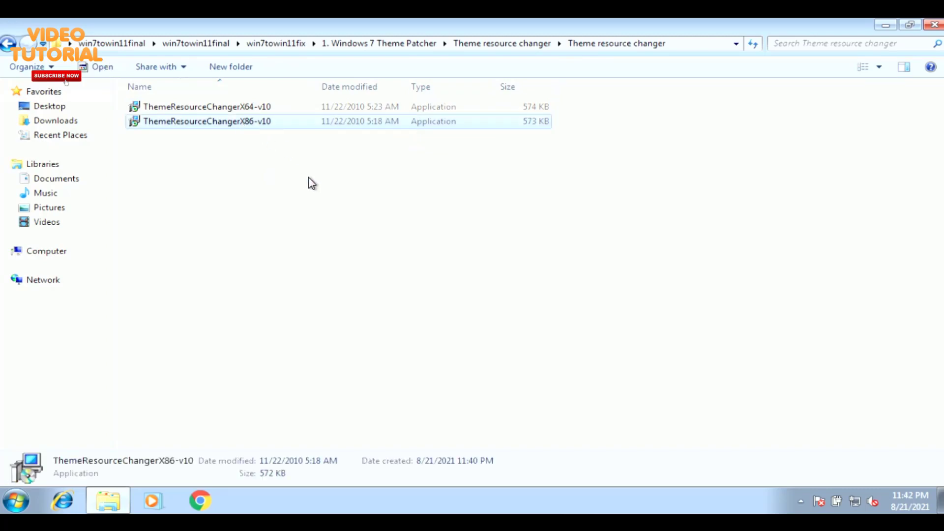
left_click(261, 110)
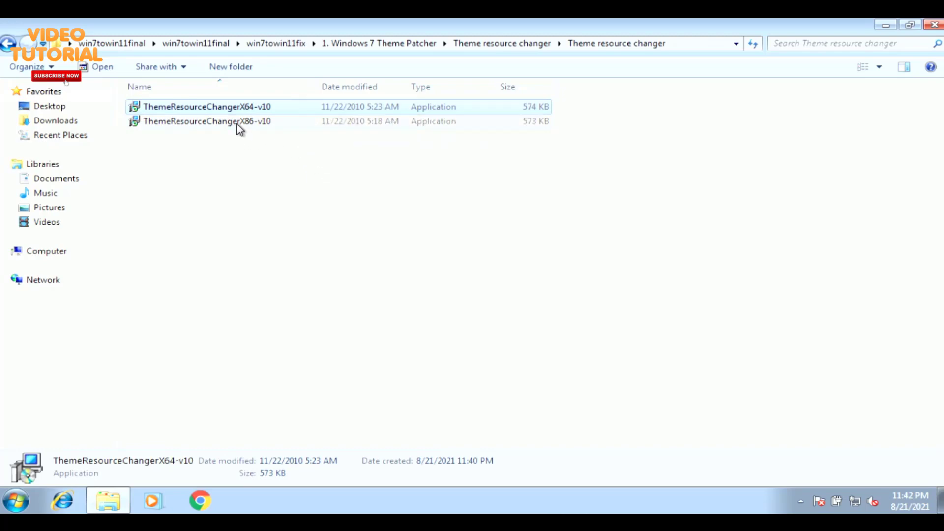
right_click(287, 111)
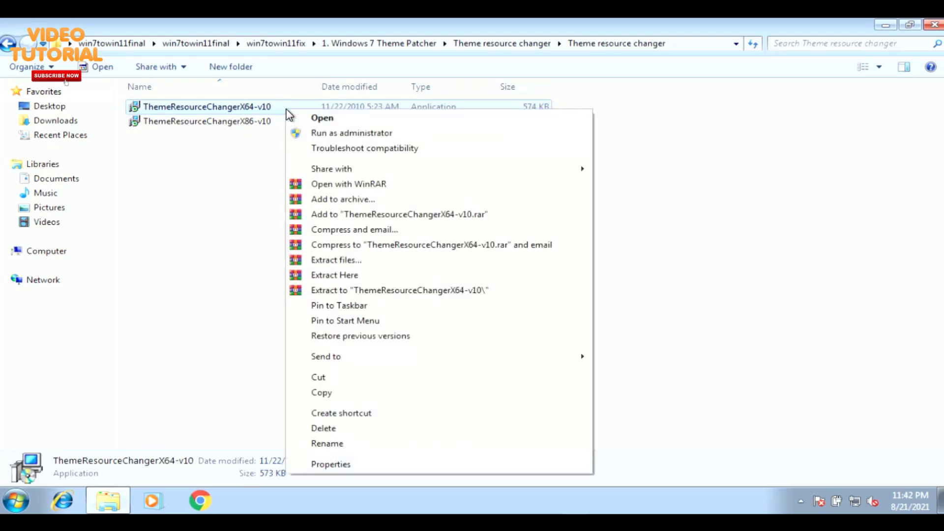
left_click(362, 136)
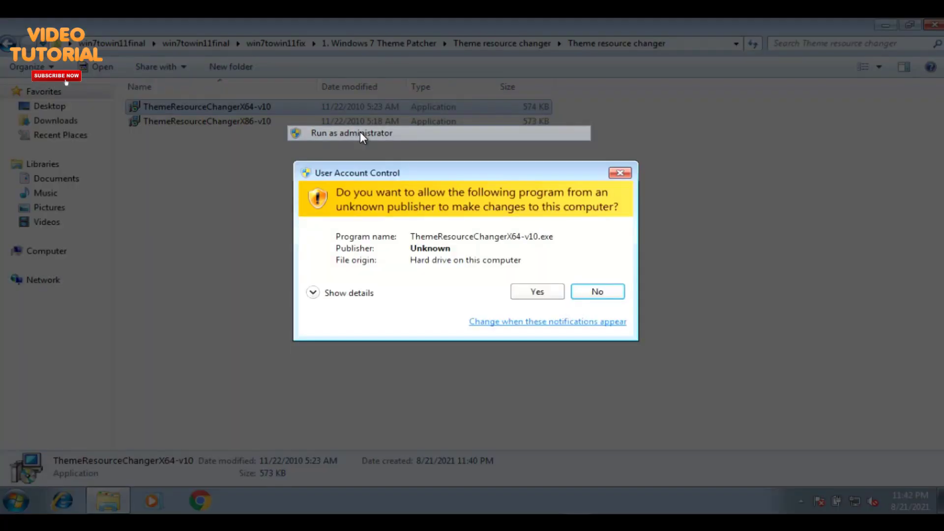
left_click(536, 289)
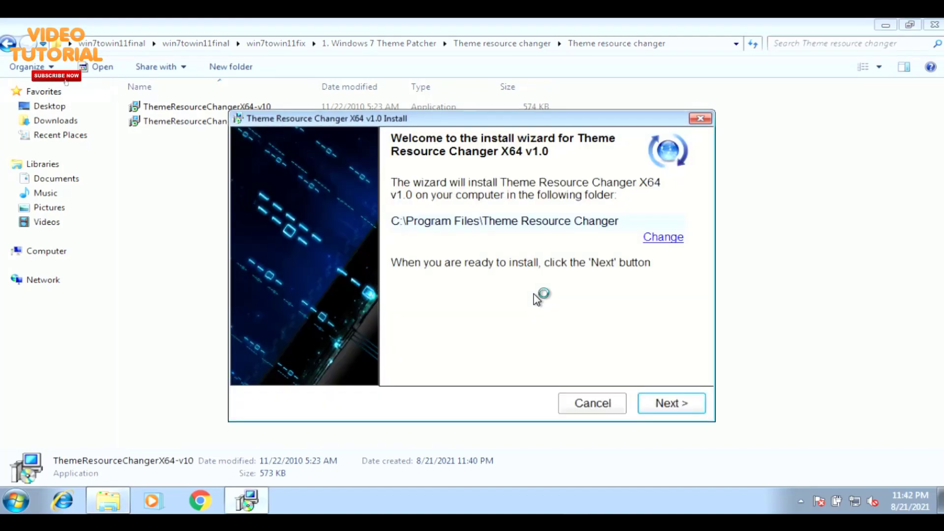
Install Theme Resource Changer X64 v1.0 in the default folder, agreeing to the terms, and finish the wizard
left_click(671, 403)
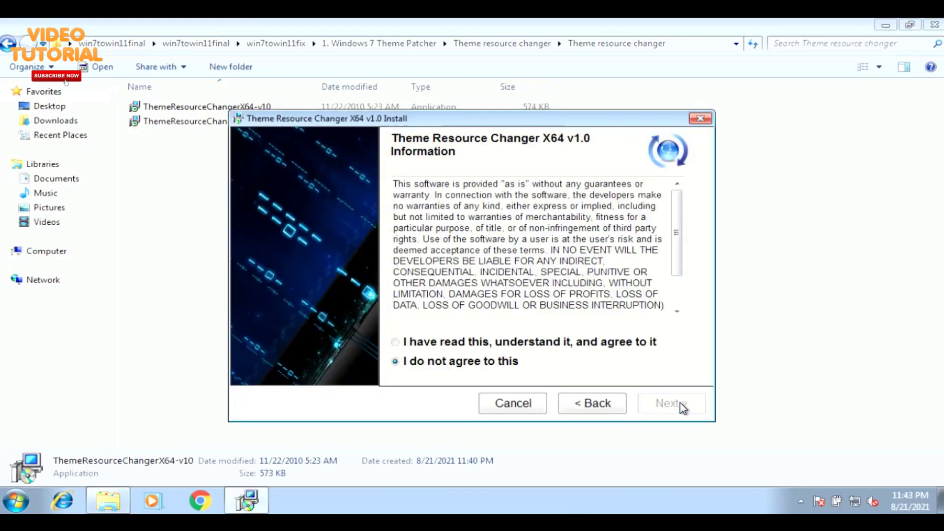
left_click(397, 343)
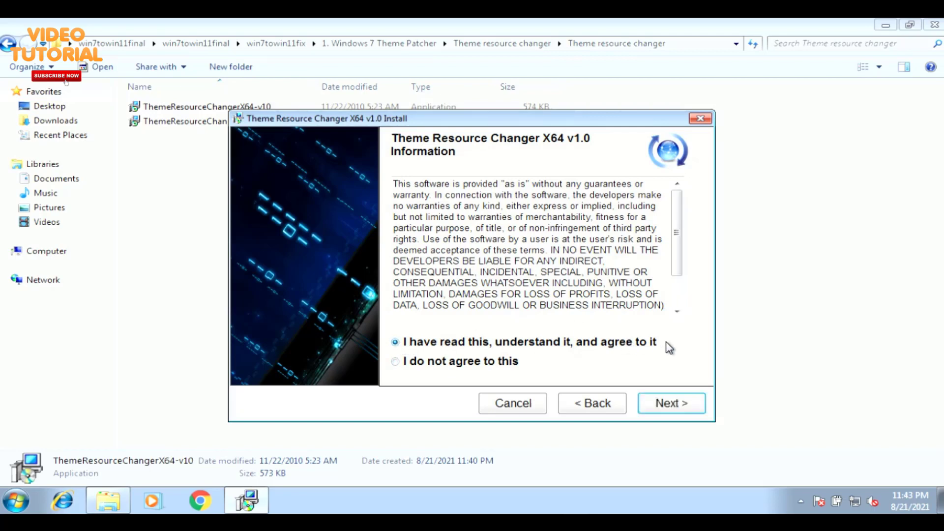
left_click(676, 404)
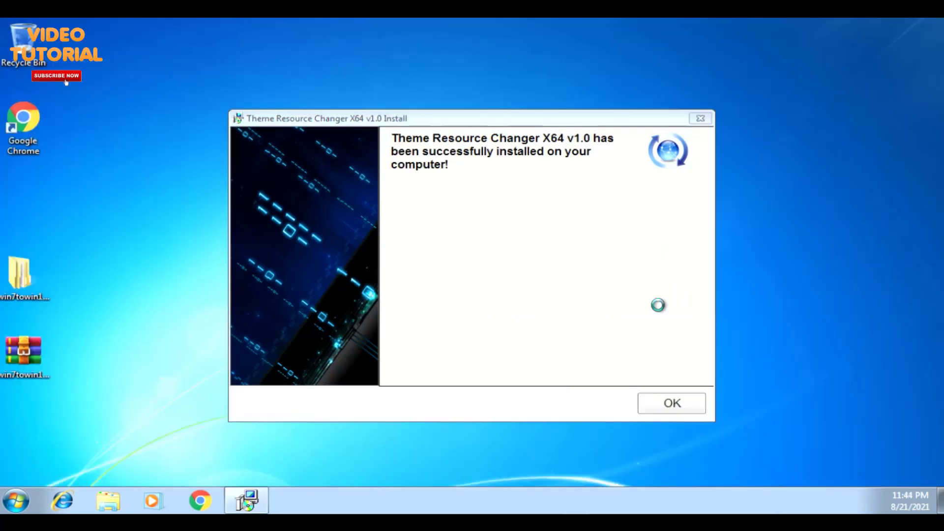
left_click(672, 407)
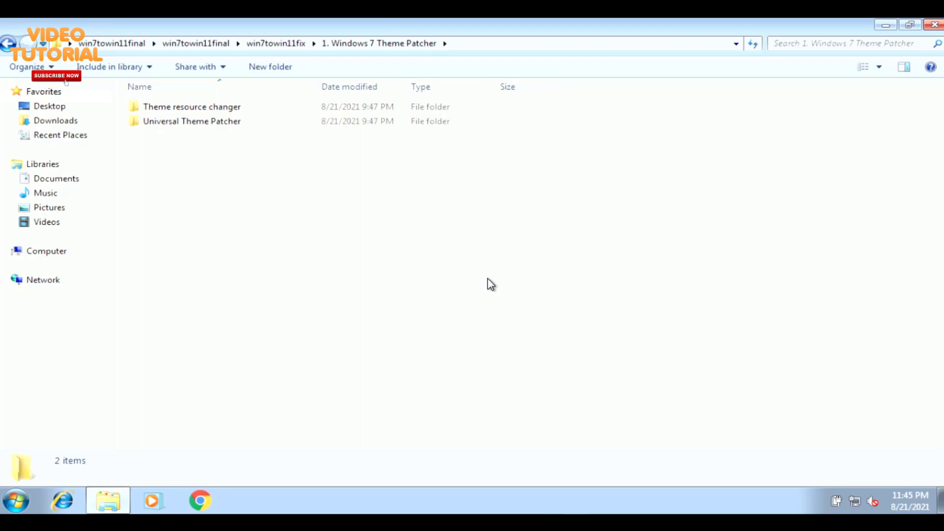
Run UniversalThemePatcher-x64 from the Universal Theme Patcher folder as administrator, allow its changes and show the details of the system files
left_click(187, 129)
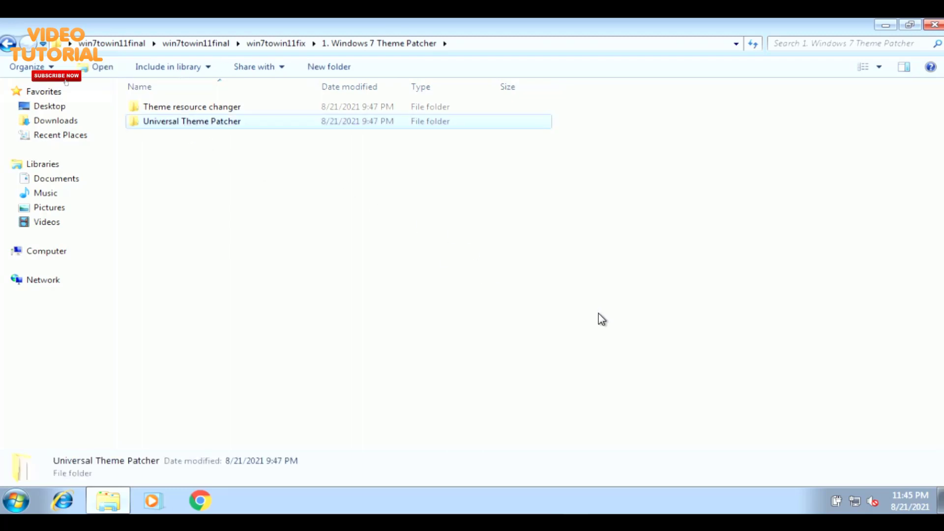
key("Return")
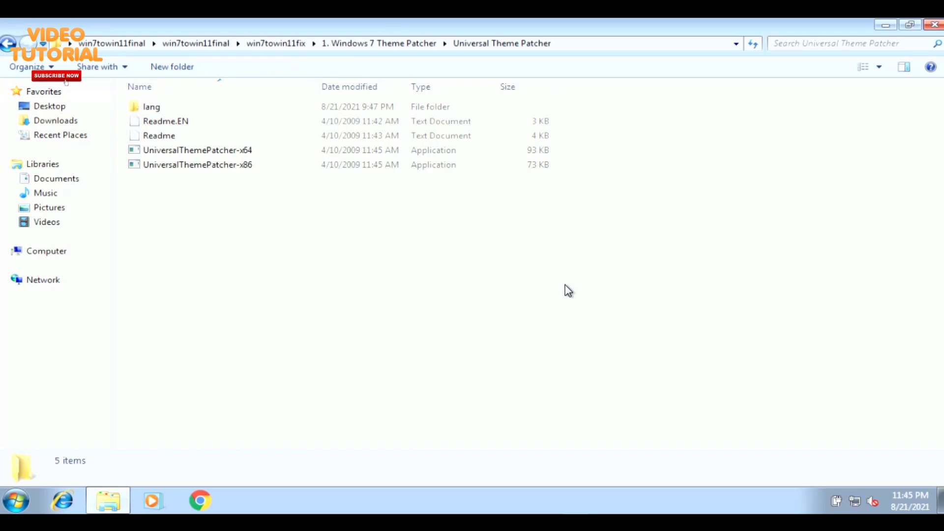
left_click(233, 151)
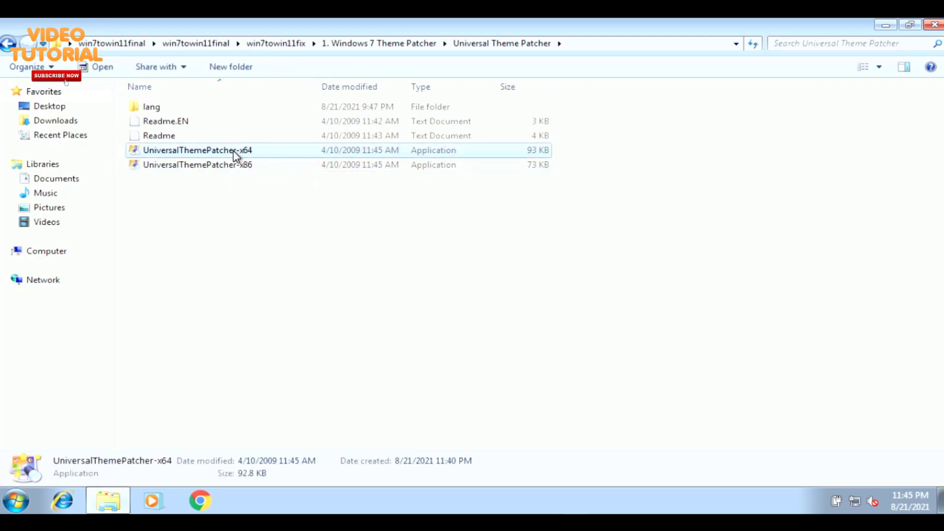
right_click(304, 154)
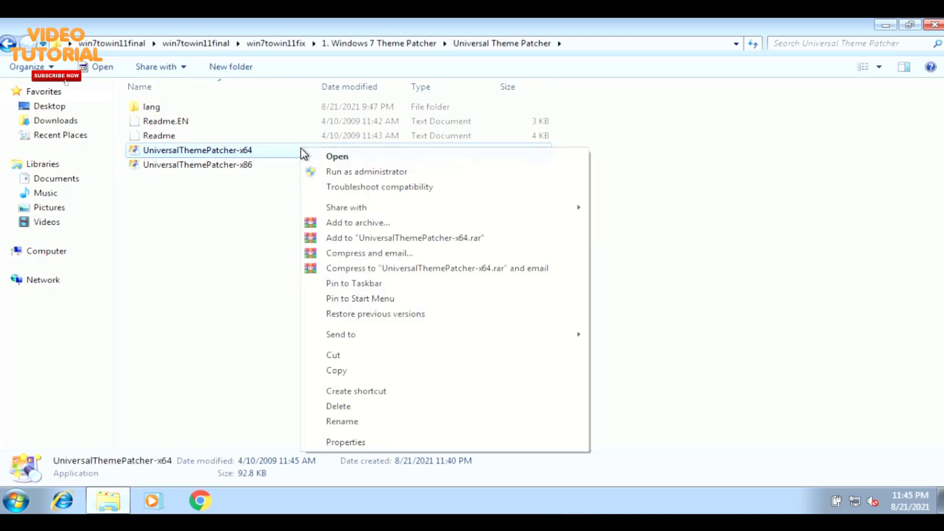
left_click(391, 172)
left_click(473, 299)
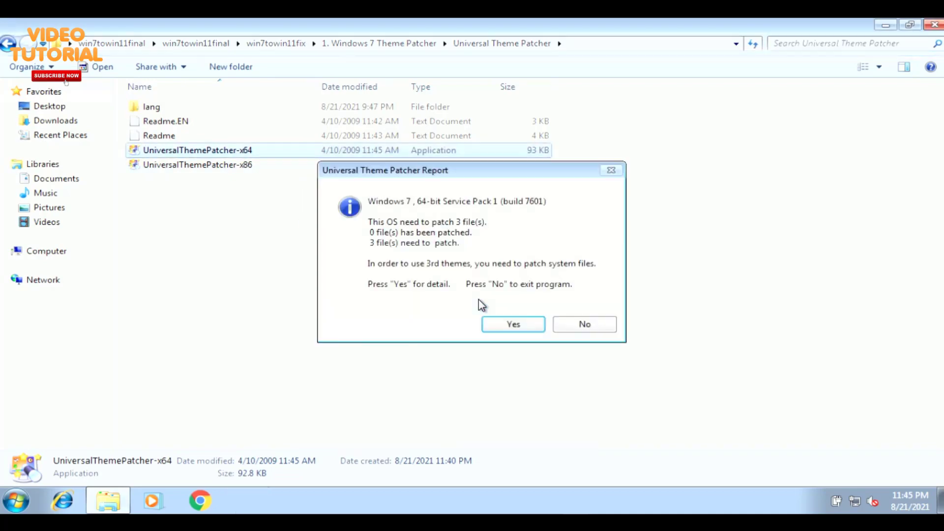
left_click(505, 323)
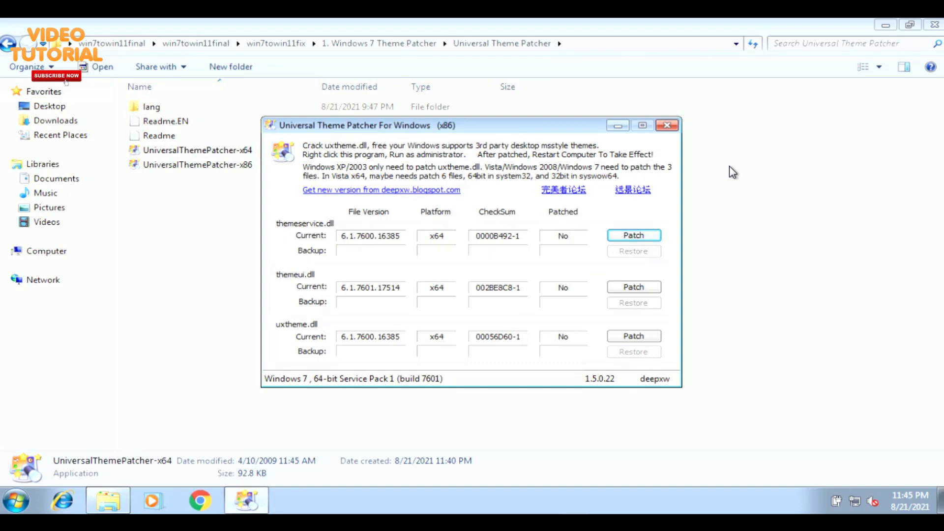
Patch themeservice.dll, themeui.dll and uxtheme.dll, and restart the computer to apply the patches
left_click(646, 235)
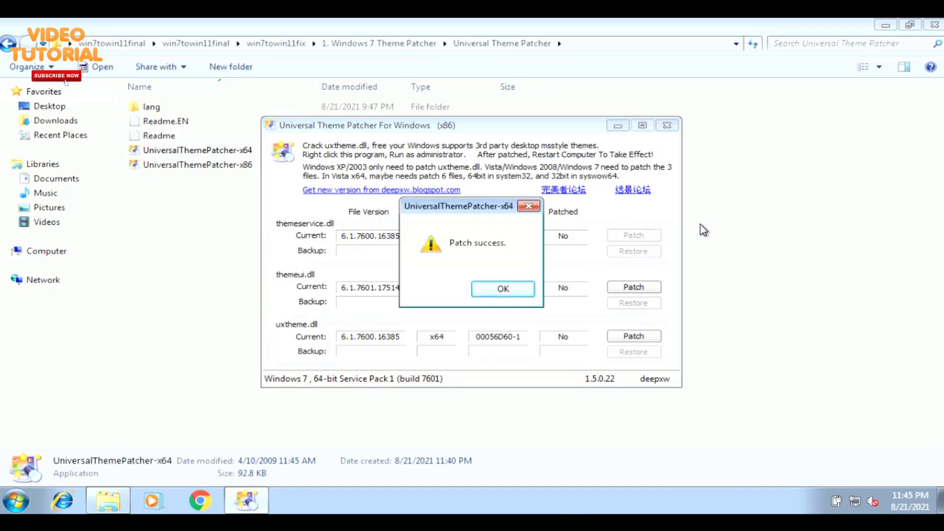
left_click(493, 289)
left_click(633, 287)
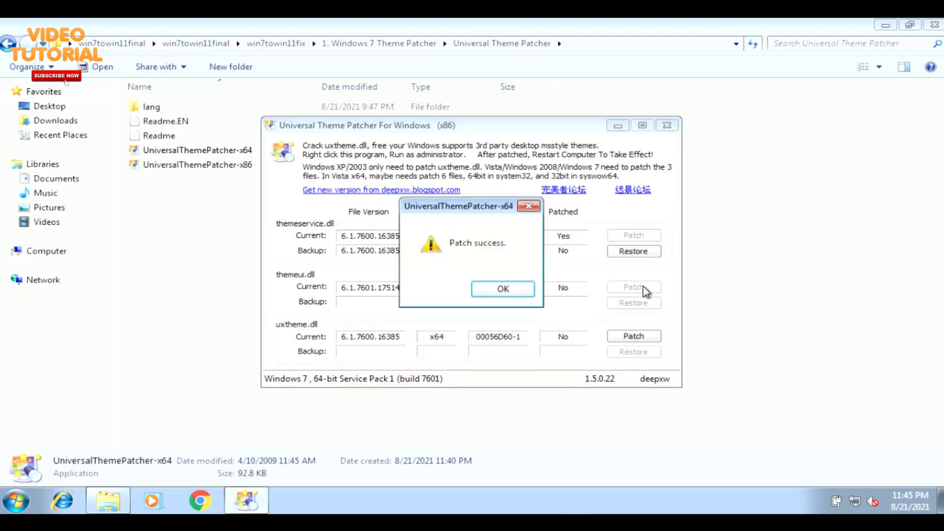
left_click(511, 289)
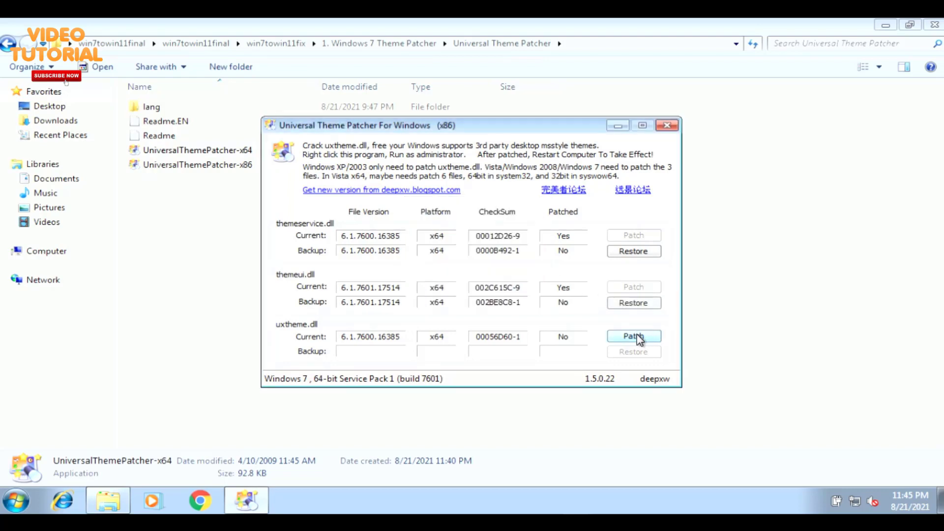
left_click(640, 337)
left_click(513, 292)
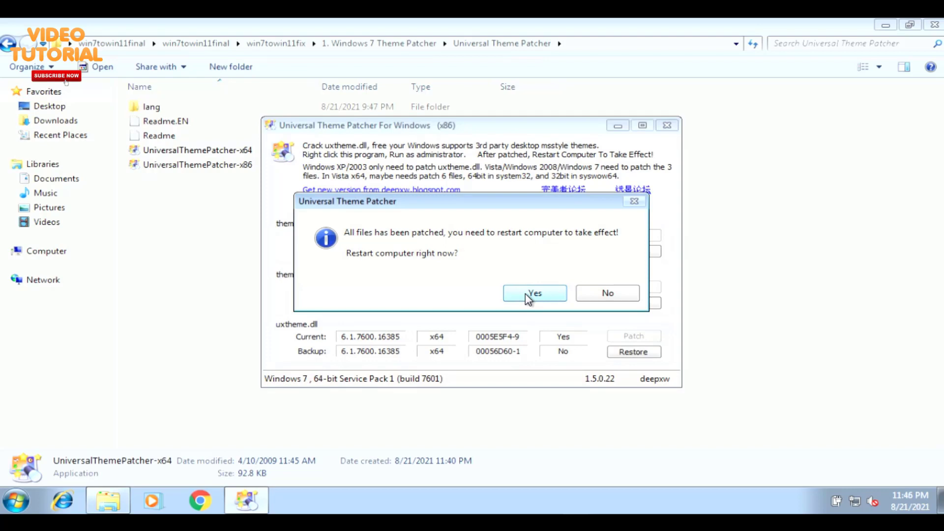
left_click(525, 293)
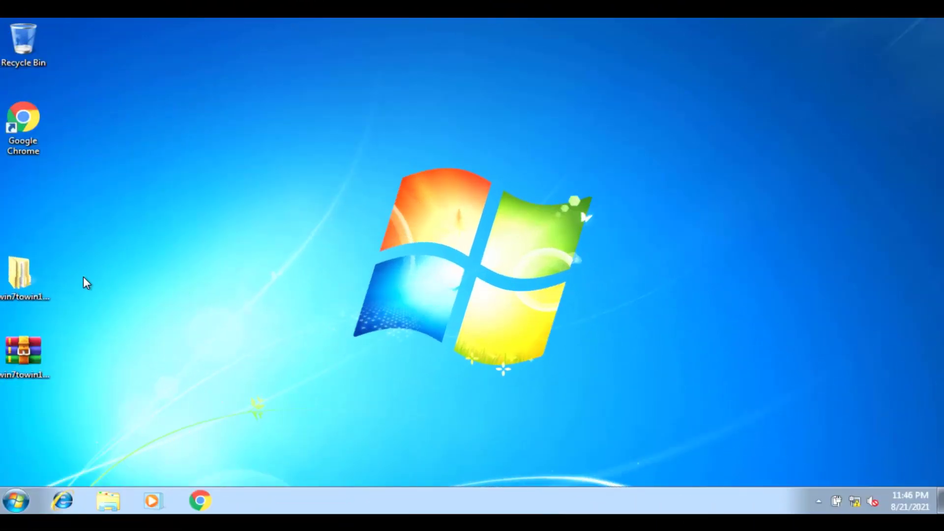
Open the Themes folder under win7towin11fix, 2. Sierra for win 7, Sierra for Windows 7 in the win7towin11final folder on the desktop
double_click(22, 281)
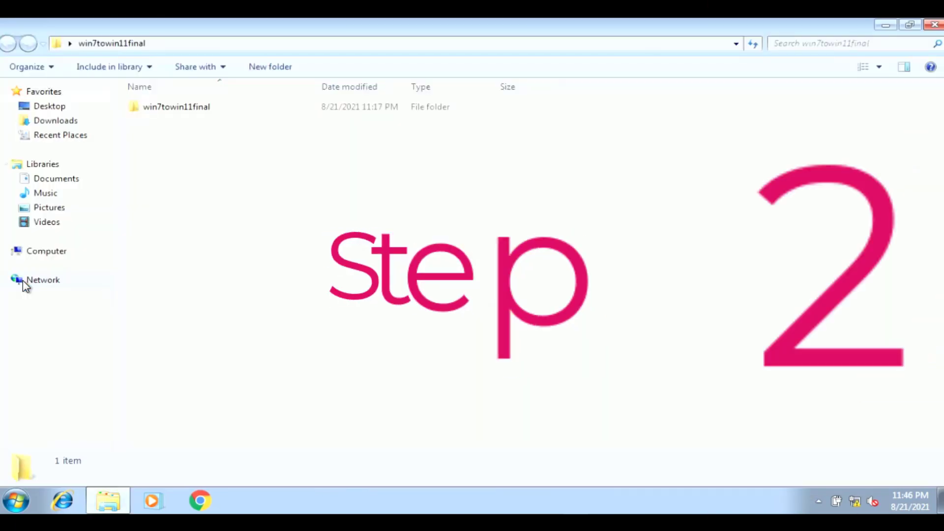
double_click(178, 107)
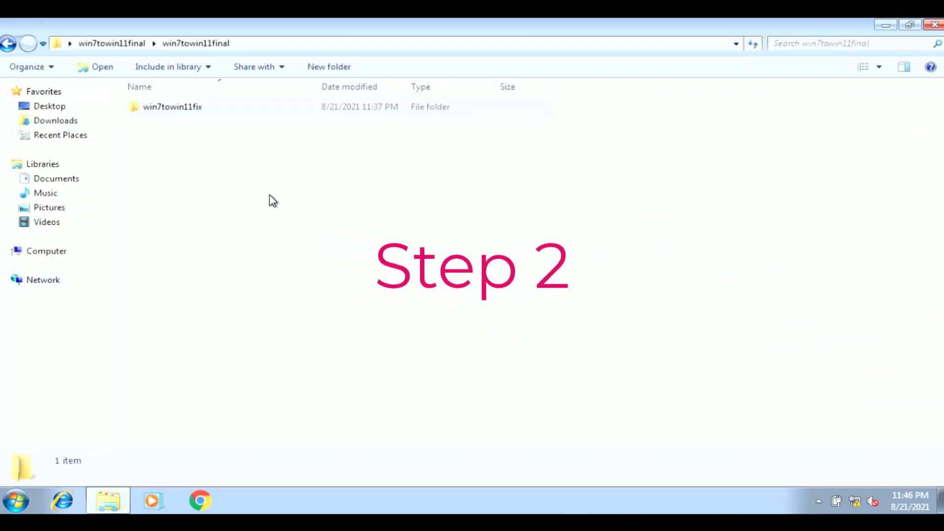
left_click(192, 105)
key("Return")
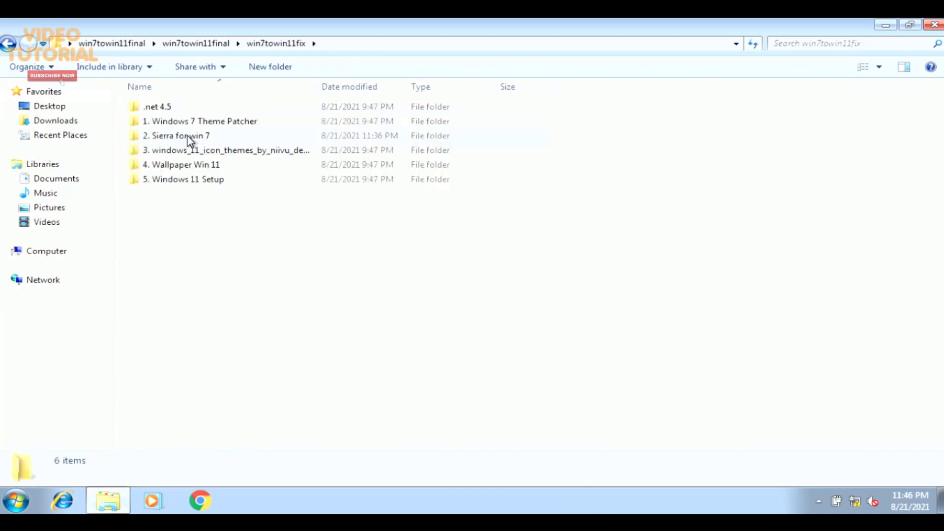
double_click(190, 136)
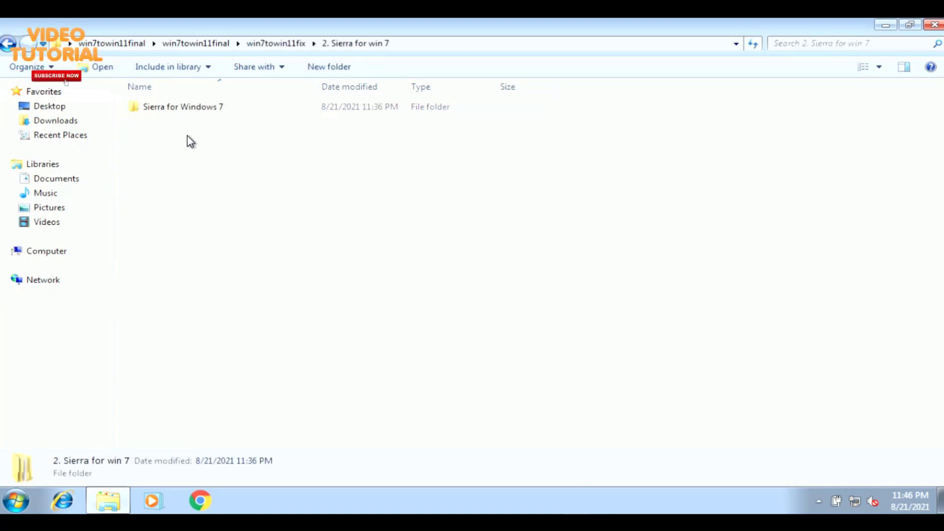
double_click(206, 110)
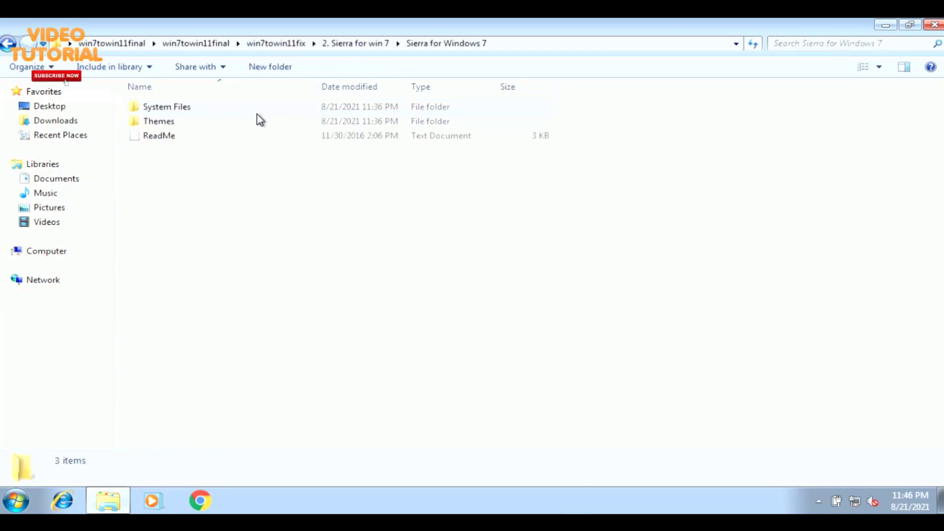
double_click(160, 120)
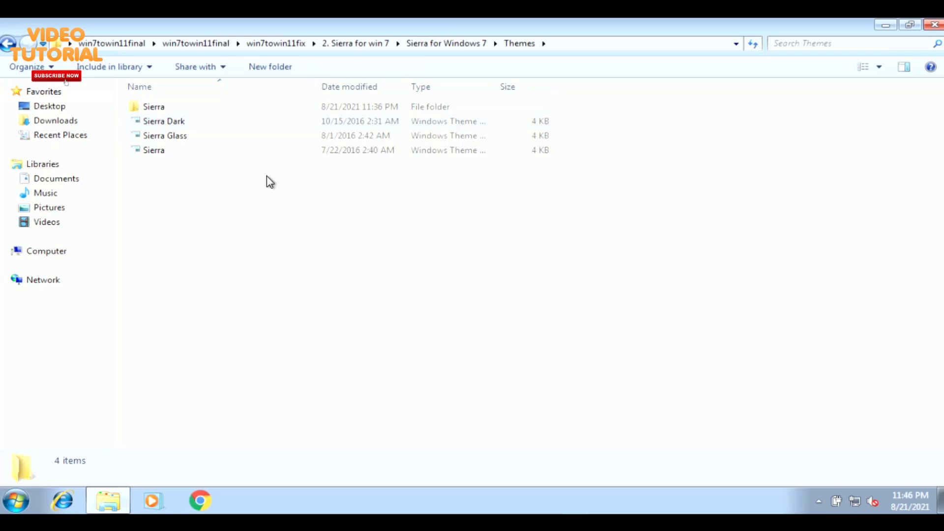
Copy the Sierra folder and the Sierra Dark, Sierra Glass and Sierra theme files
left_click_drag(263, 223, 149, 104)
right_click(149, 105)
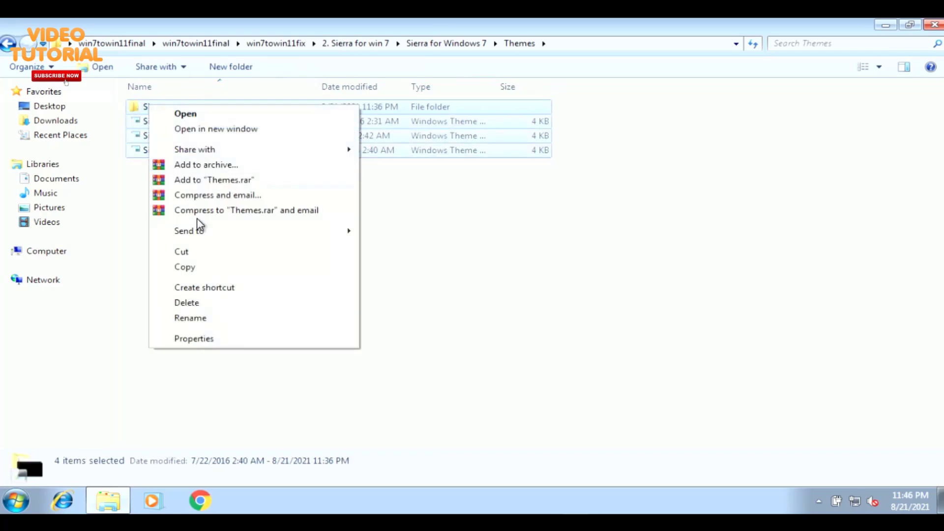
left_click(201, 266)
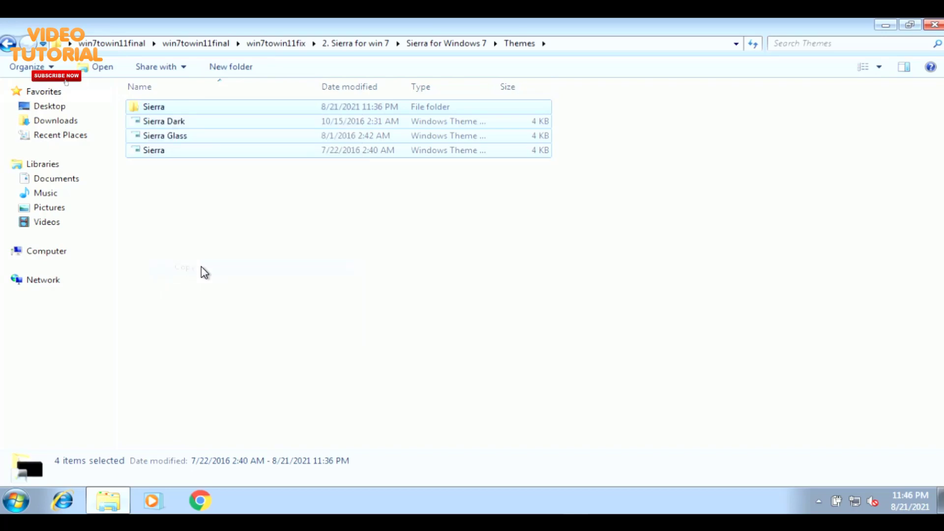
Open the system themes folder at Windows, Resources, Themes on Local Disk (C:)
left_click(58, 256)
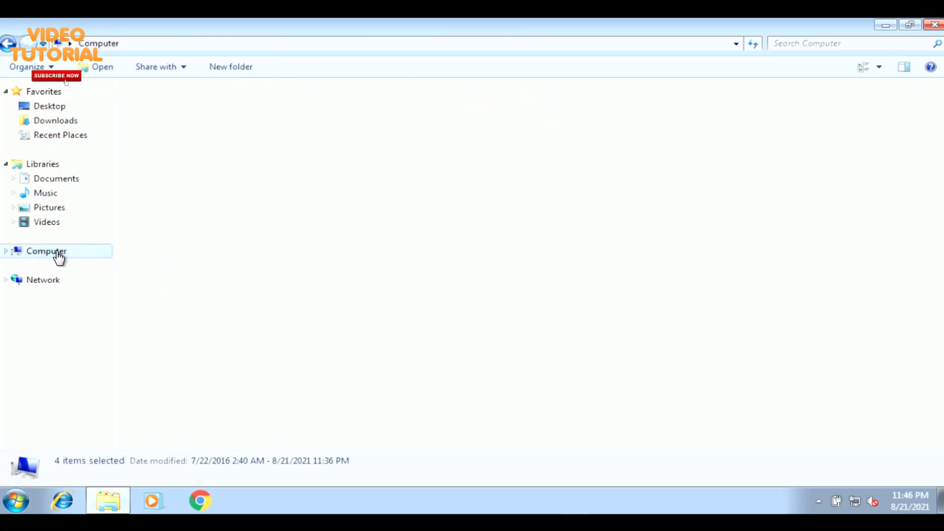
double_click(217, 125)
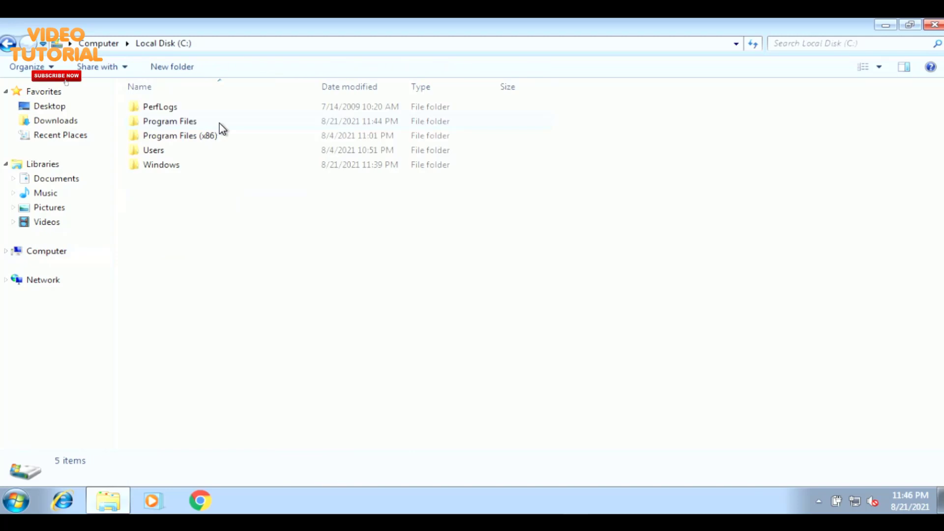
left_click(183, 168)
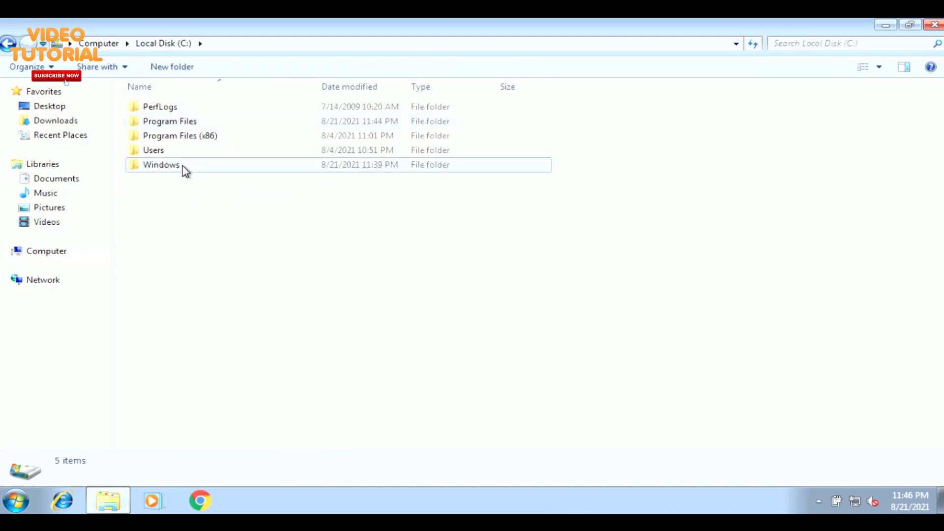
double_click(185, 170)
scroll(294, 212, "down", 7)
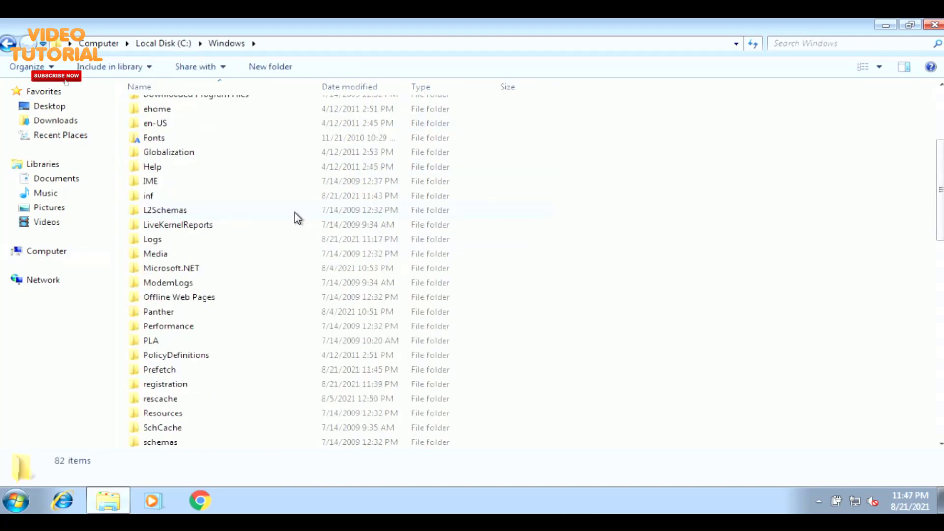
double_click(220, 284)
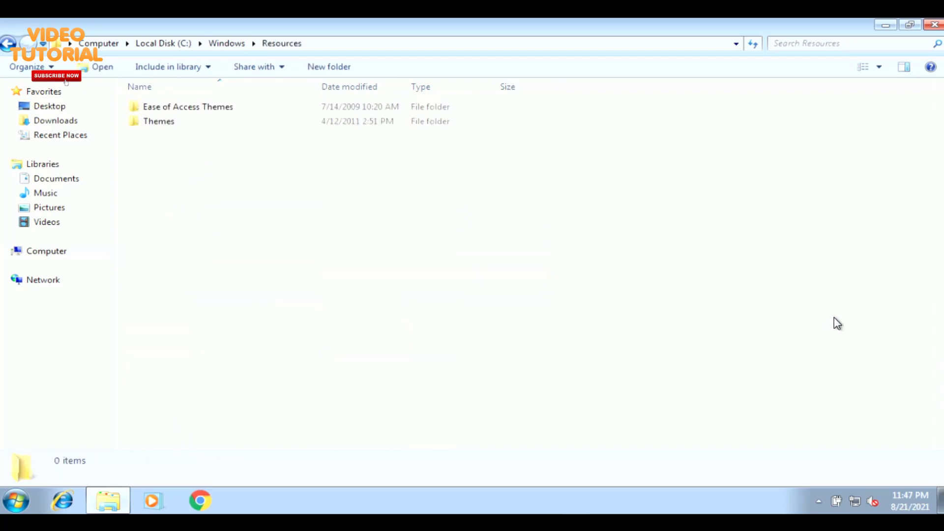
left_click(171, 123)
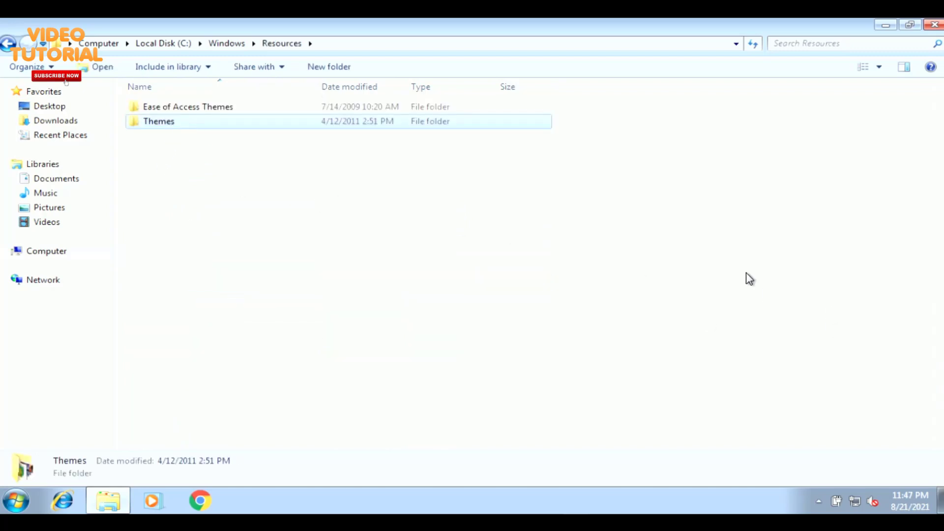
key("Return")
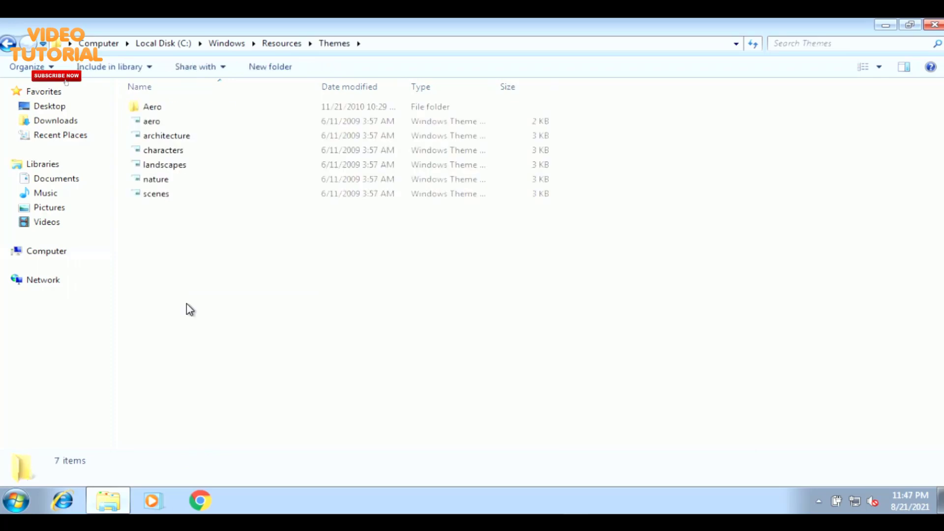
Paste the copied Sierra folder and theme files into the system Themes folder, approve the copy and close the folder window
right_click(187, 304)
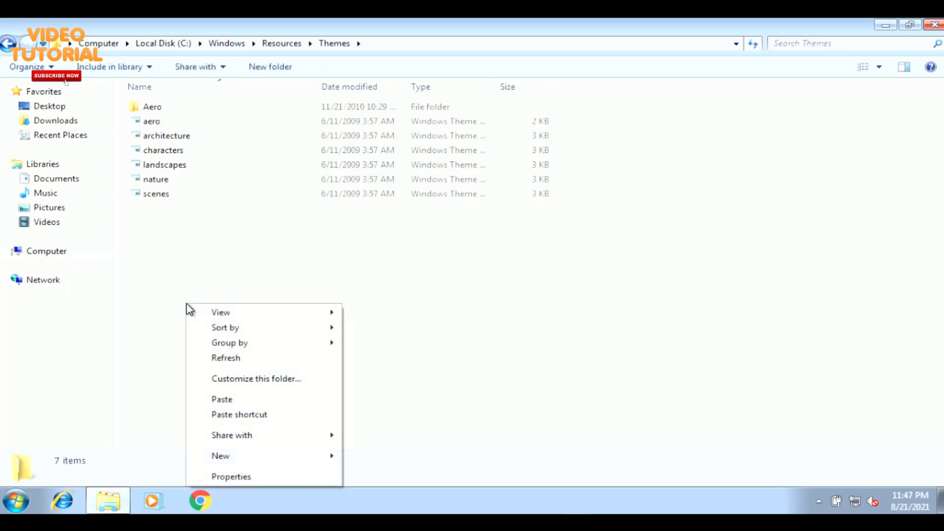
left_click(240, 399)
left_click(453, 303)
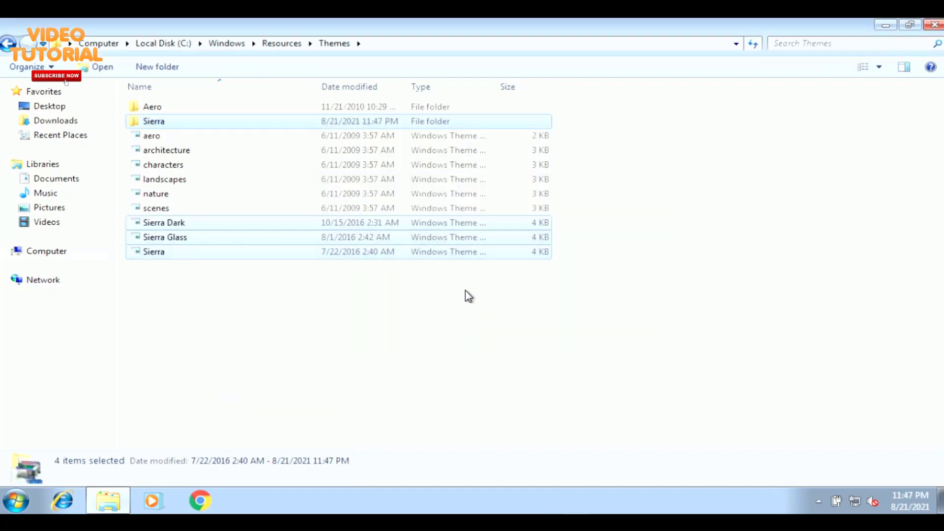
left_click(934, 25)
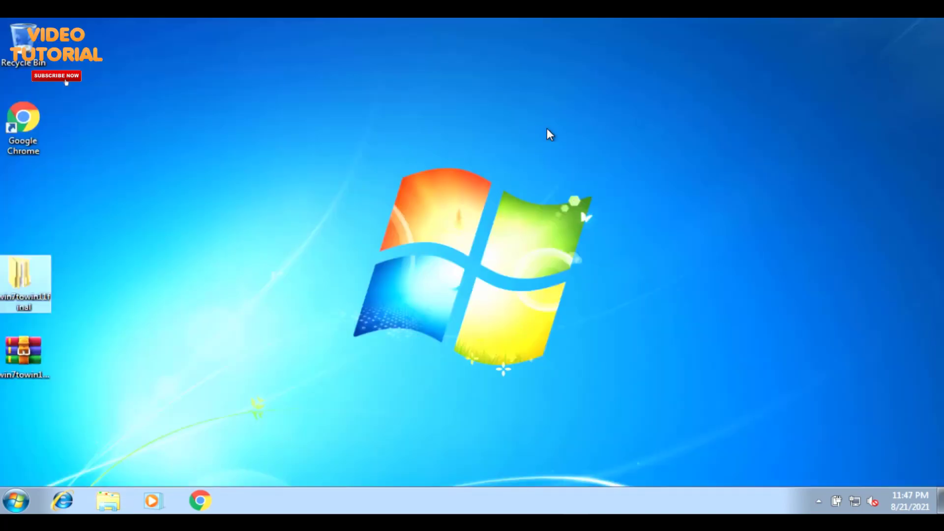
Apply the installed Sierra theme in the desktop personalization settings and close the settings window
right_click(543, 125)
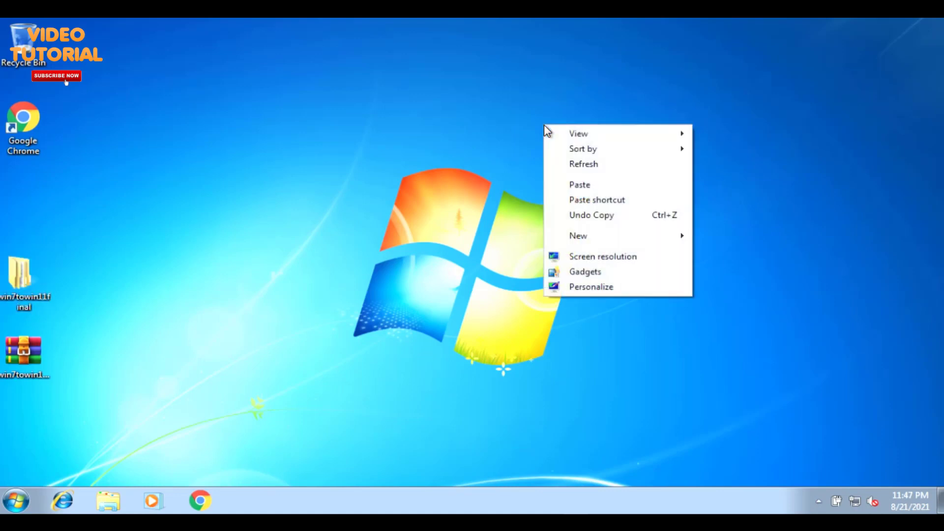
left_click(592, 287)
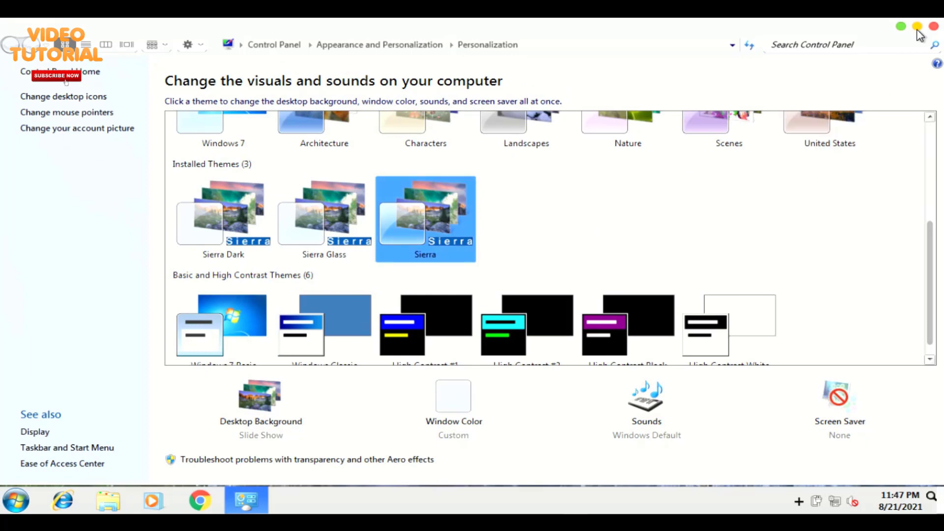
left_click(933, 27)
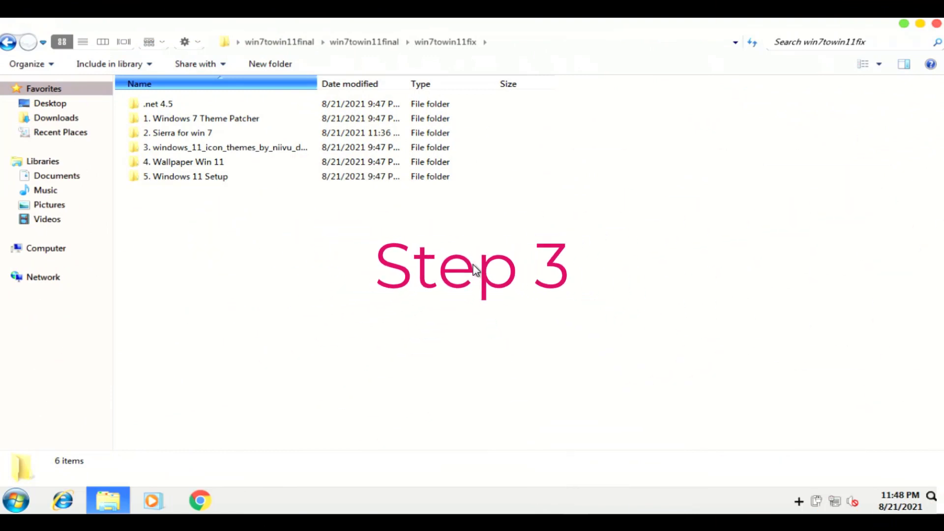
Open the iPack for Windows 10 1809 and lower folder inside 3. windows_11_icon_themes_by_niivu_degj2bp, Windows 11 Icons Theme by niivu
left_click(259, 148)
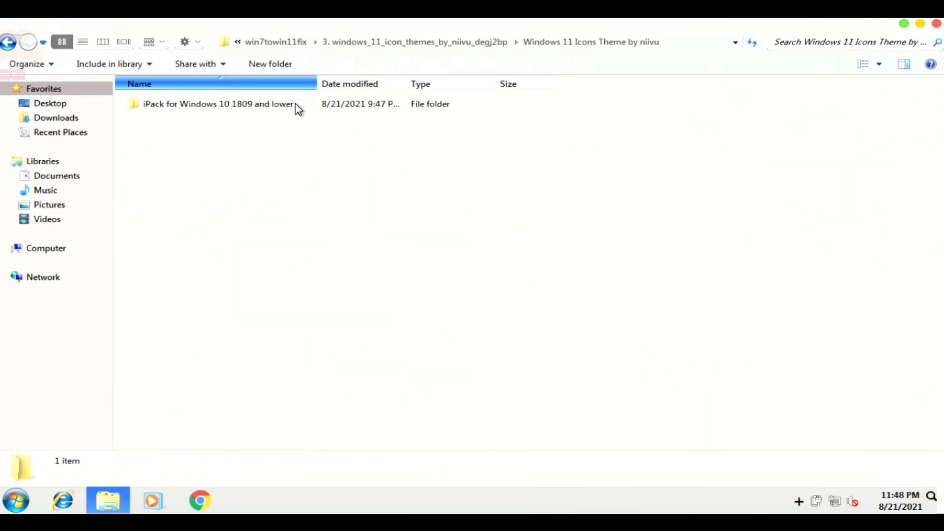
left_click(292, 104)
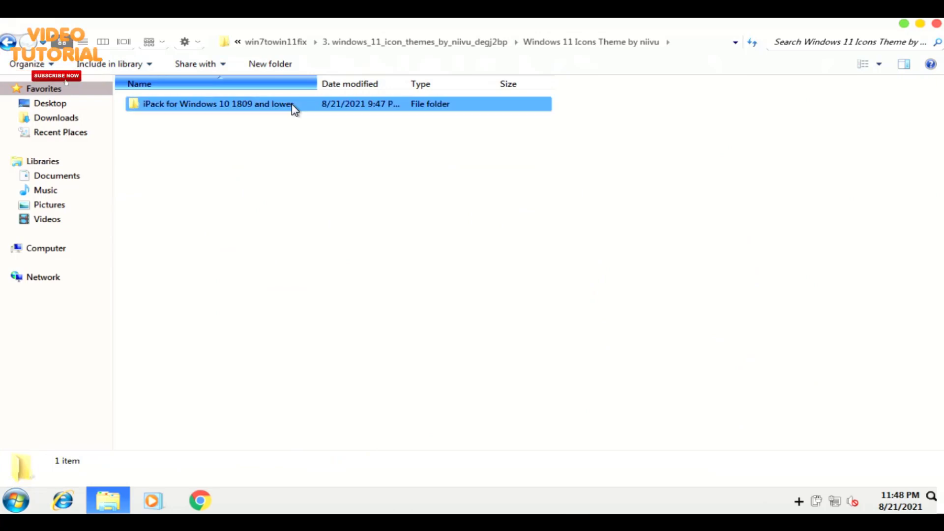
left_click(275, 105)
key("Return")
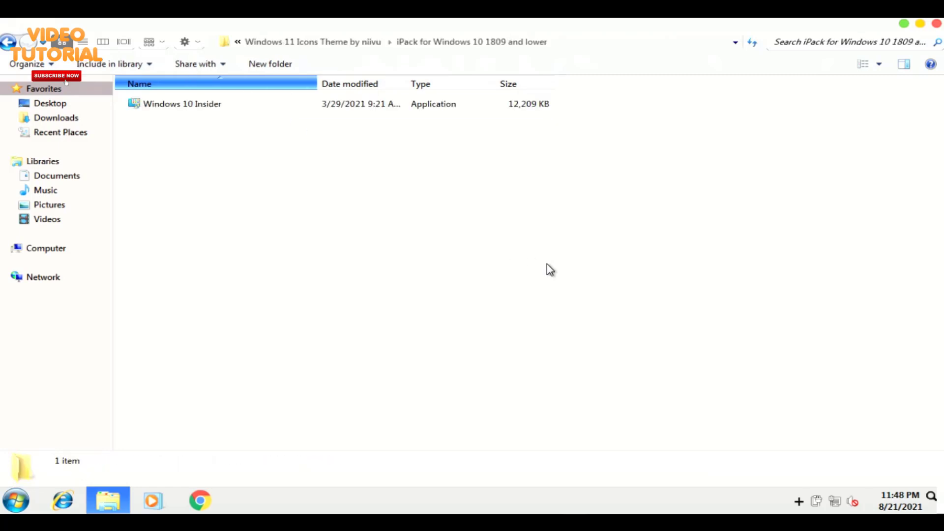
Run the Windows 10 Insider application as administrator and allow it to make changes to the computer
left_click(171, 109)
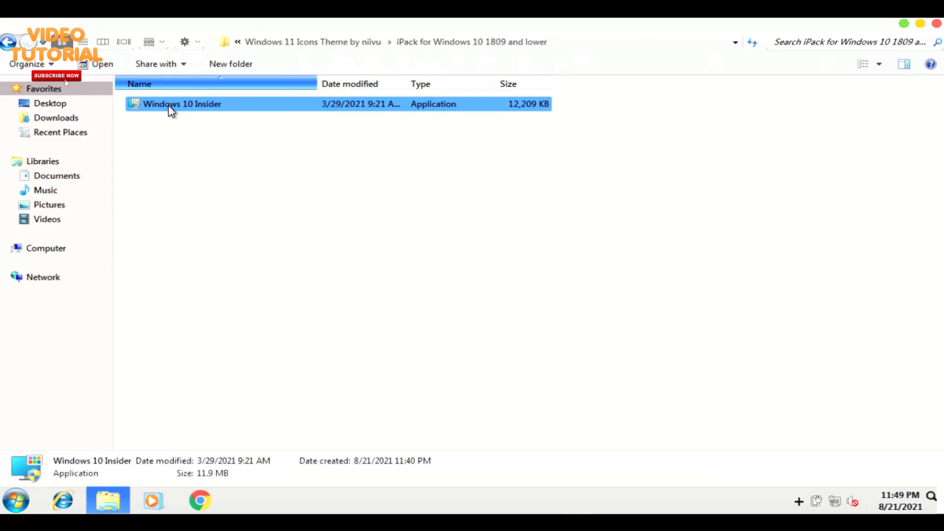
right_click(169, 107)
left_click(246, 134)
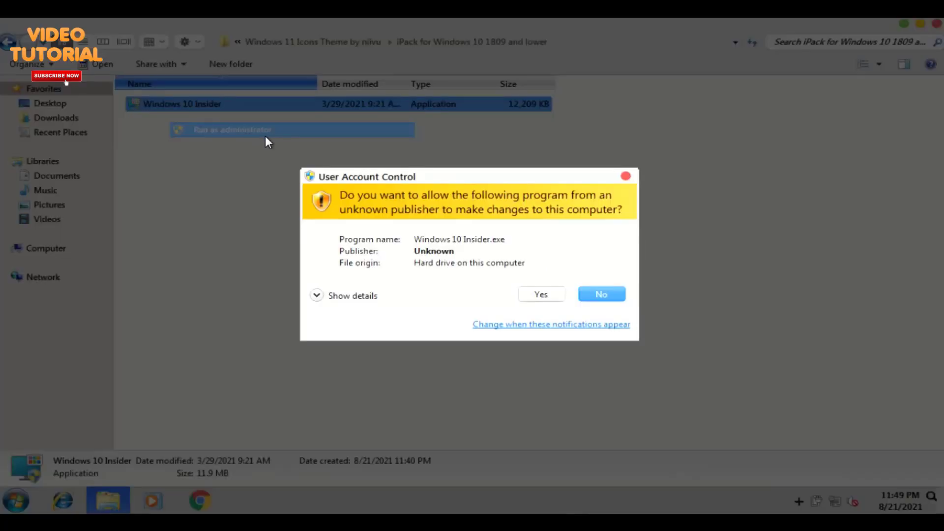
left_click(540, 295)
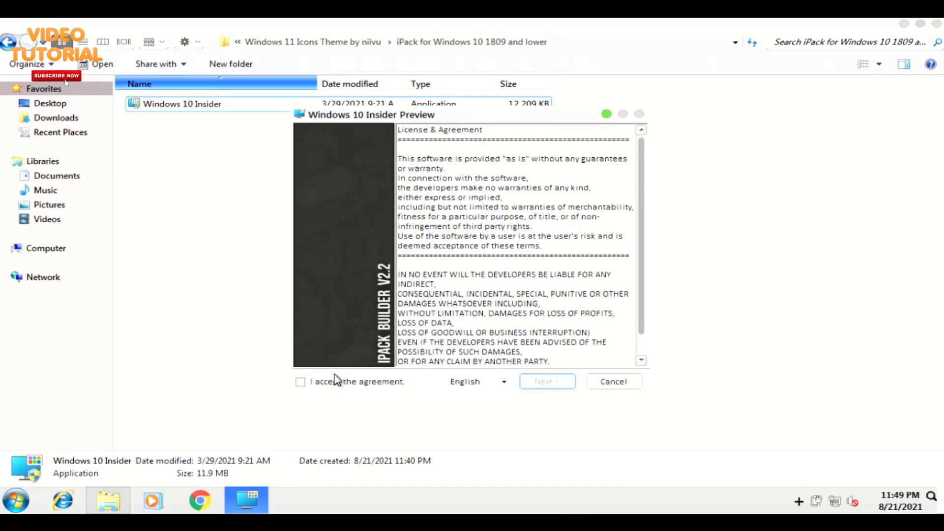
Accept the icon pack's license agreement and patch all files without making a restore point
left_click(301, 384)
left_click(545, 382)
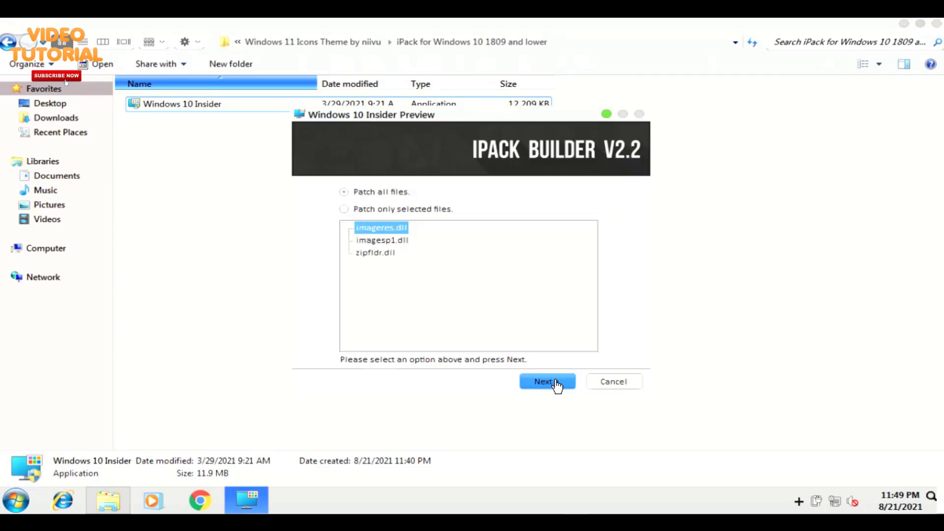
left_click(344, 209)
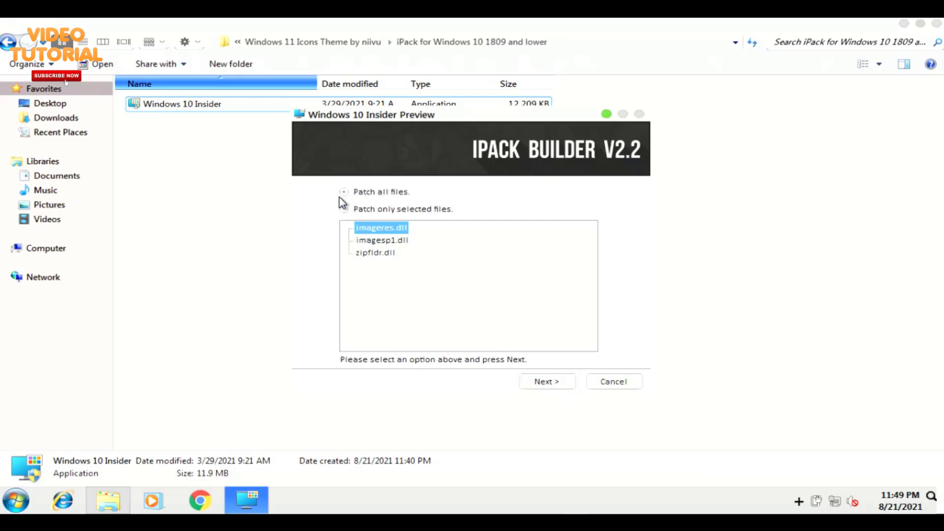
left_click(549, 383)
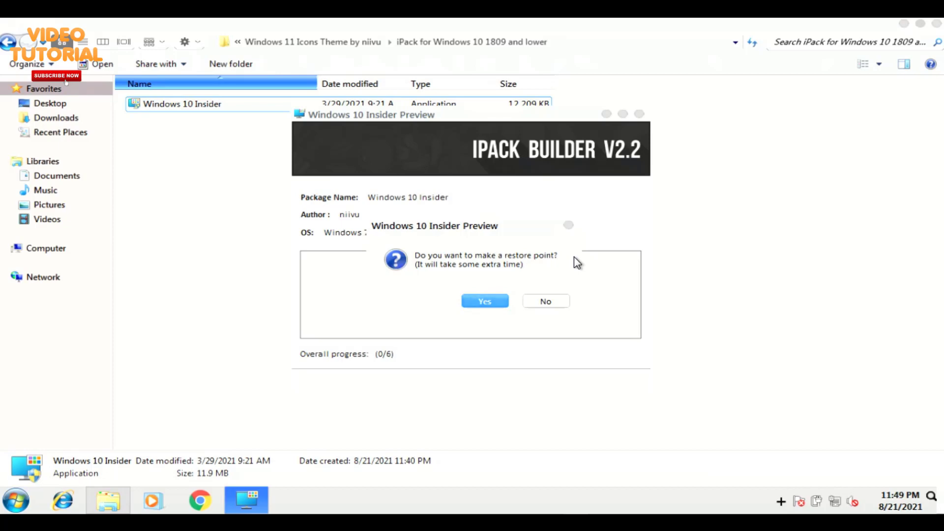
left_click(554, 302)
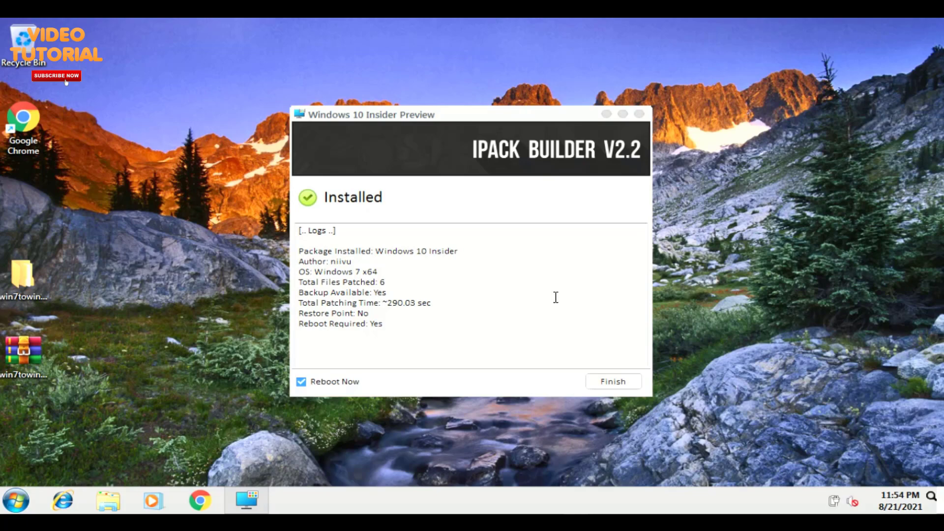
Finish the icon pack installation with Reboot Now enabled and accept the Windows restart
left_click(615, 382)
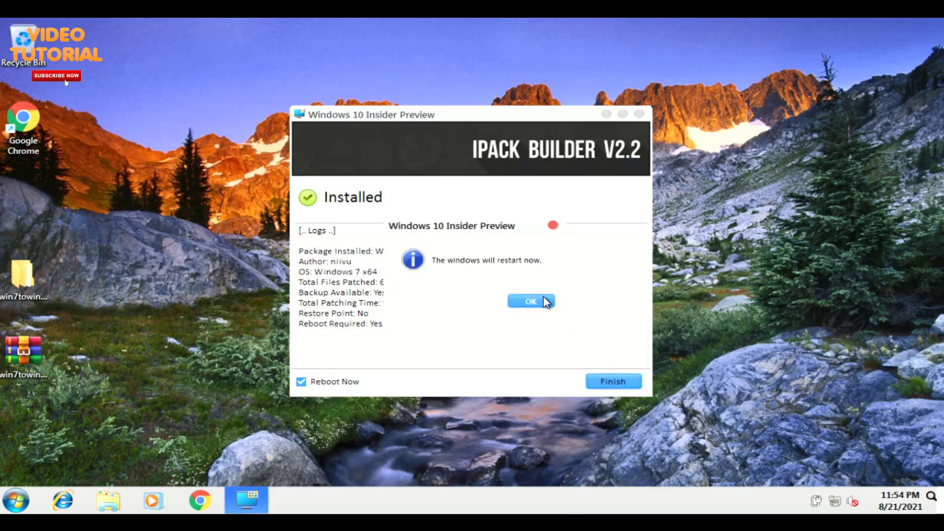
left_click(544, 298)
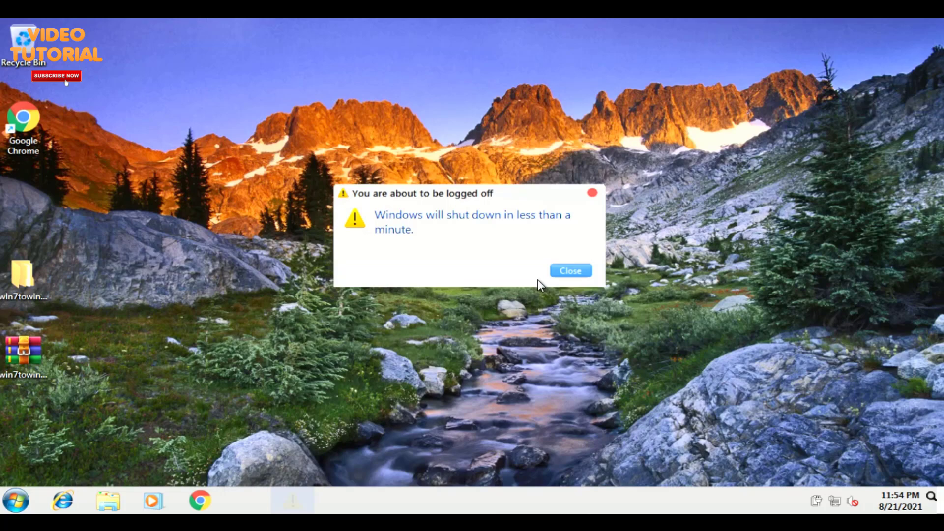
left_click(565, 271)
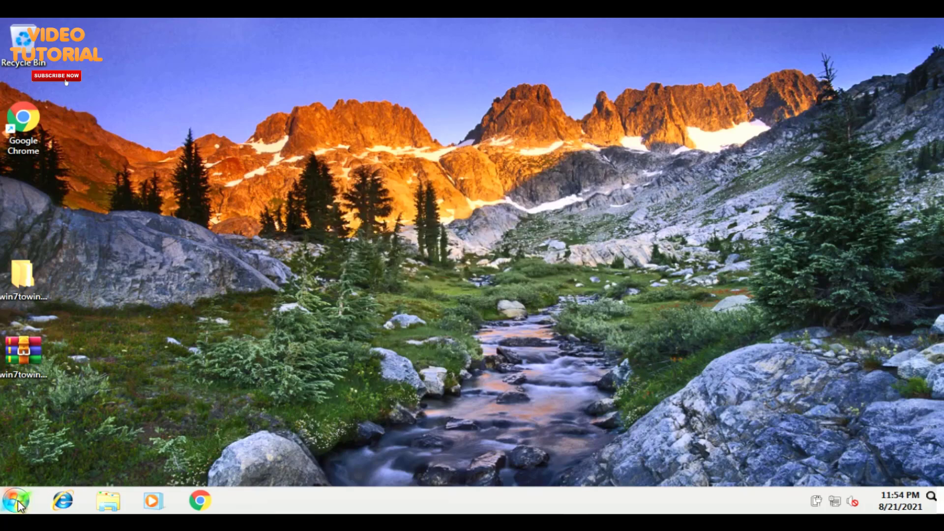
left_click(17, 502)
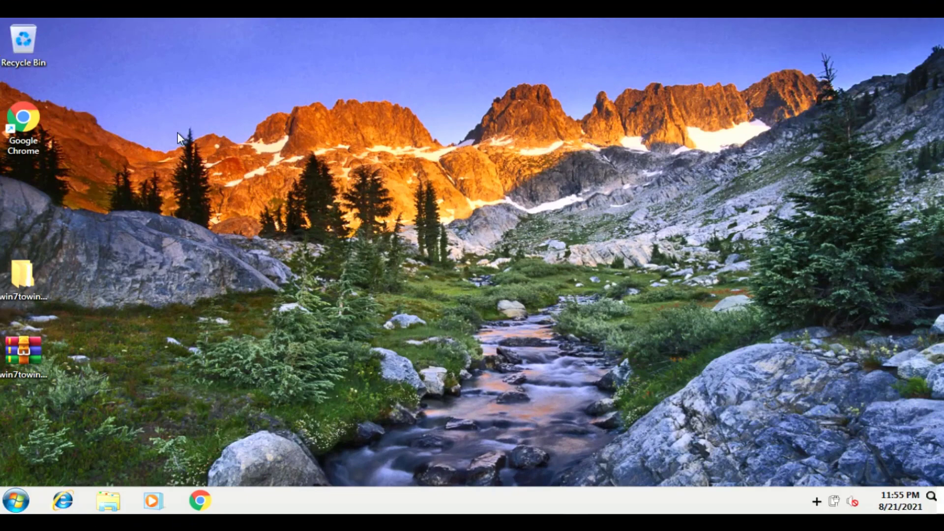
Open the 4. Wallpaper Win 11 folder inside win7towin11fix from the win7towin11final folder on the desktop
double_click(32, 279)
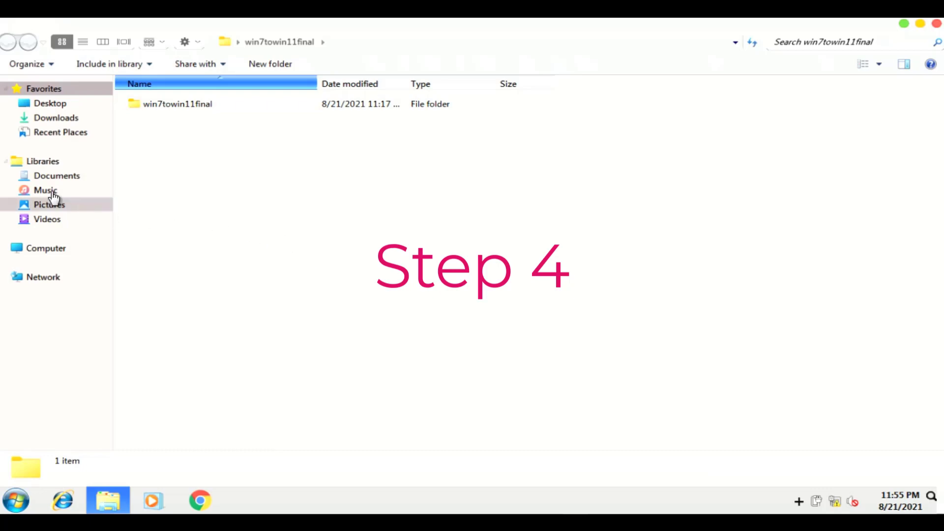
left_click(6, 248)
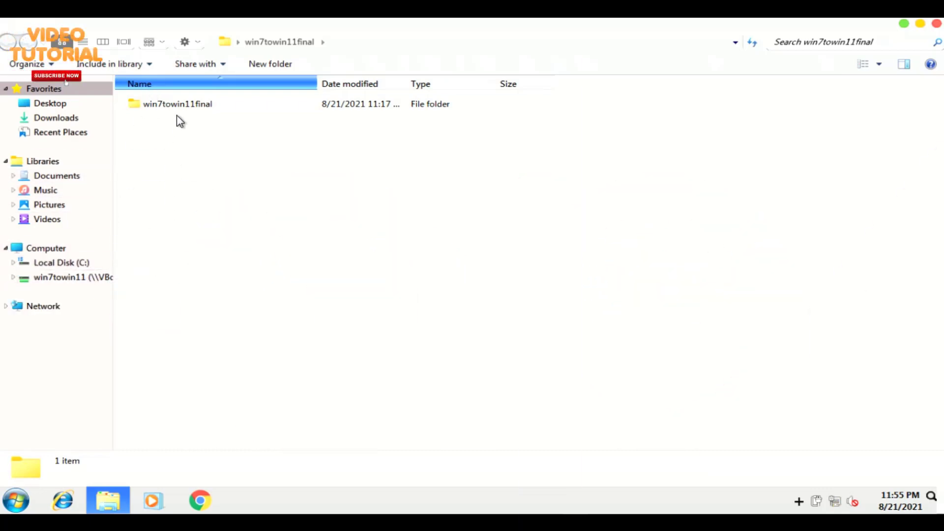
left_click(378, 176, "shift")
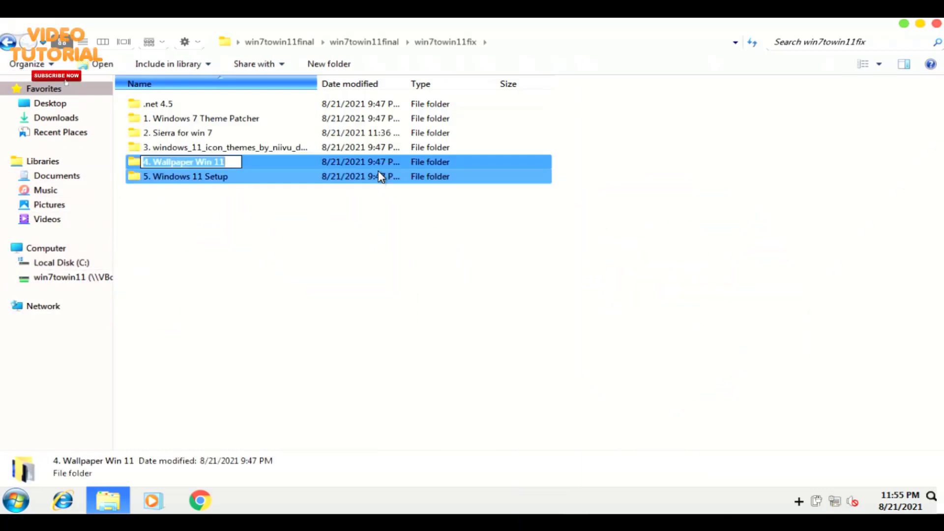
left_click(375, 164)
key("Return")
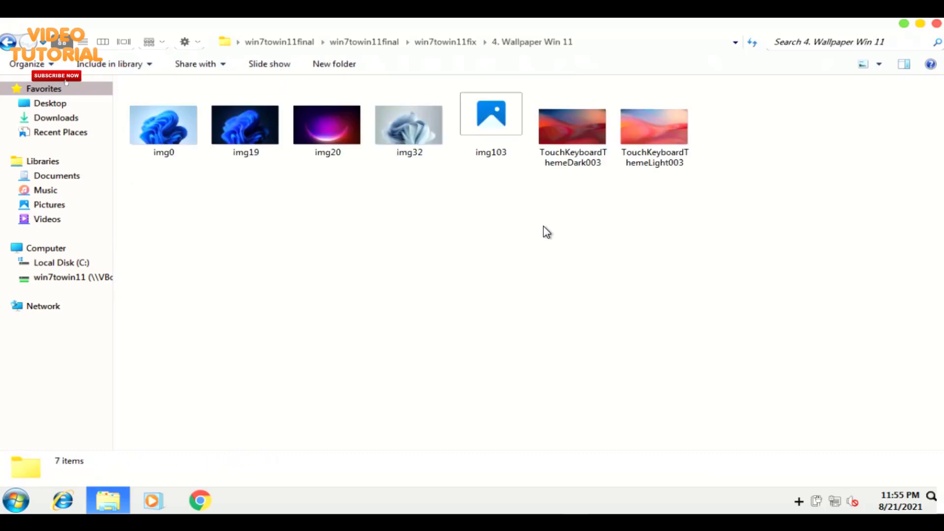
Set the img0 picture as the desktop background
left_click(157, 137)
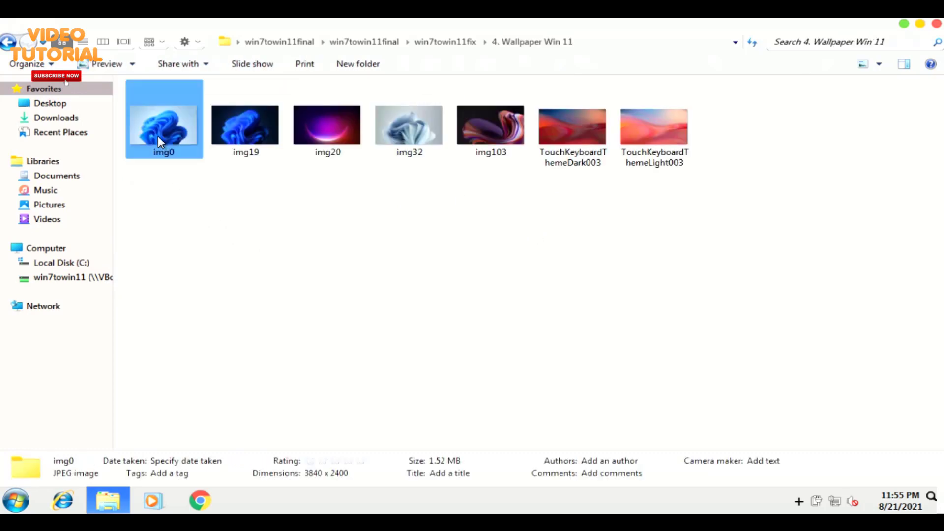
right_click(158, 136)
left_click(136, 198)
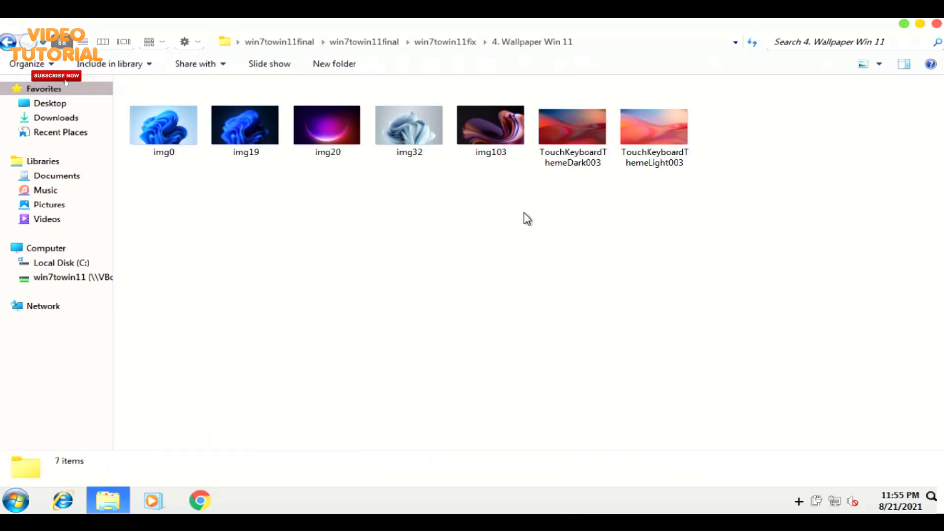
left_click(172, 131)
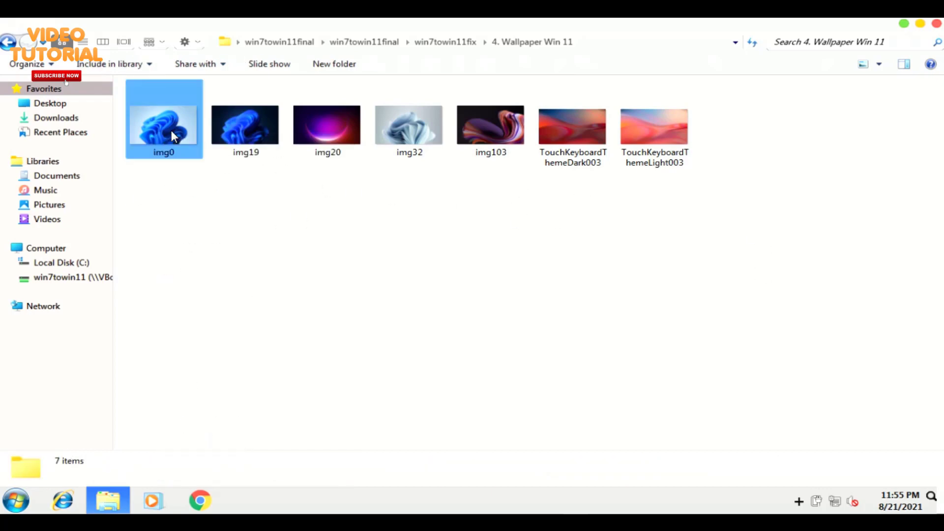
right_click(172, 130)
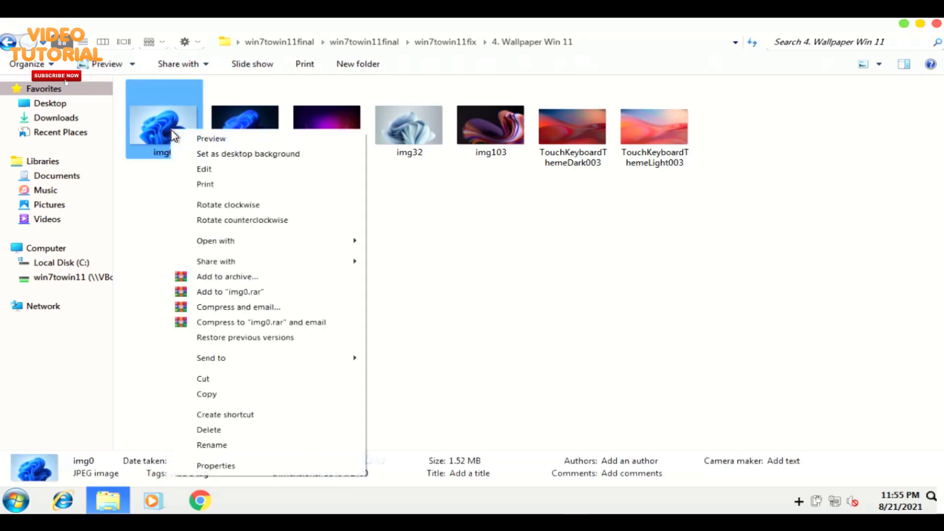
left_click(297, 154)
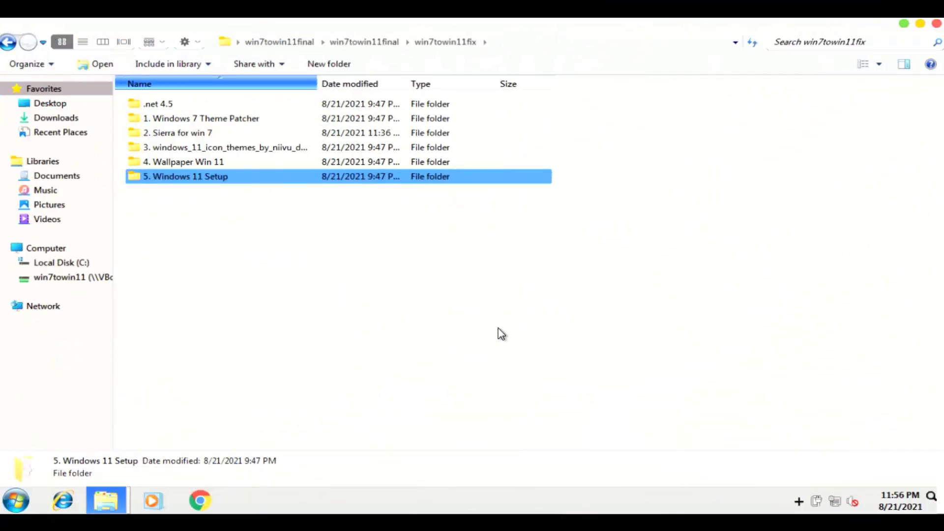
Try to run CustomizerGod as administrator from the 5. Windows 11 Setup folder
key("Return")
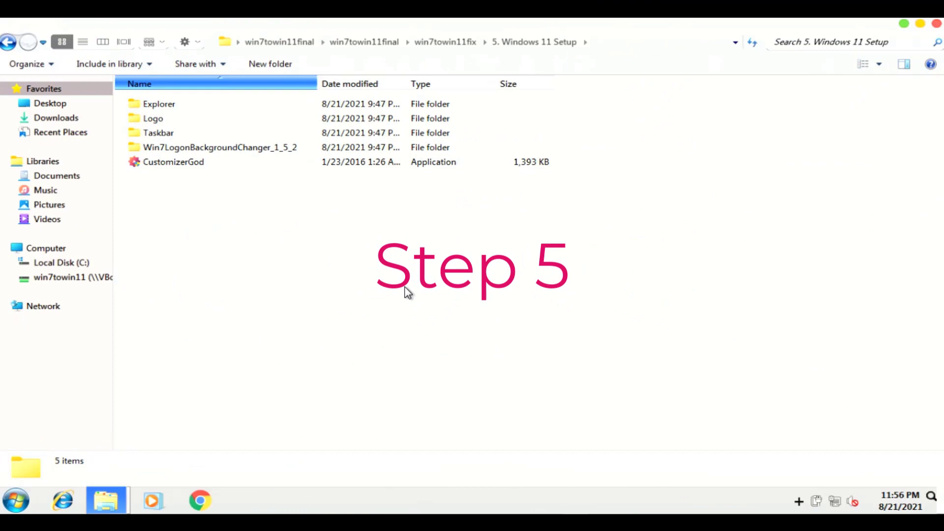
left_click(248, 166)
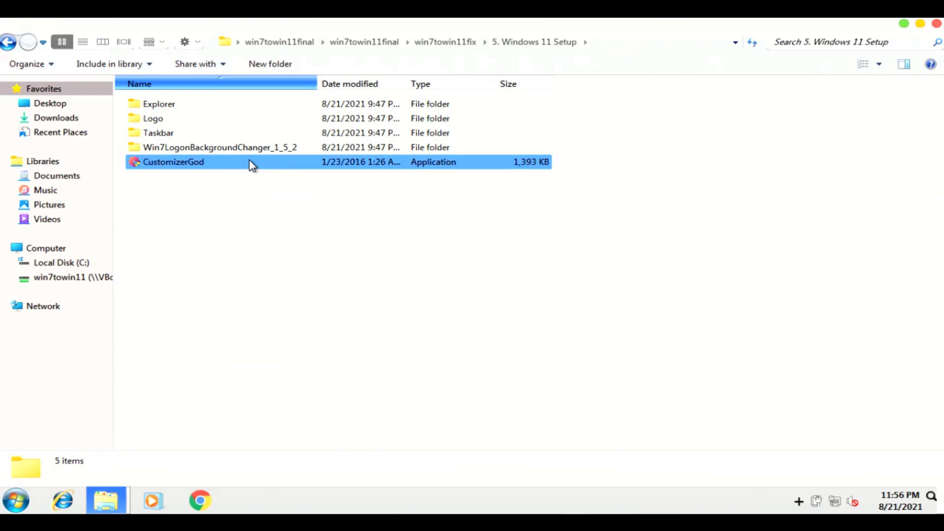
right_click(269, 162)
left_click(224, 165)
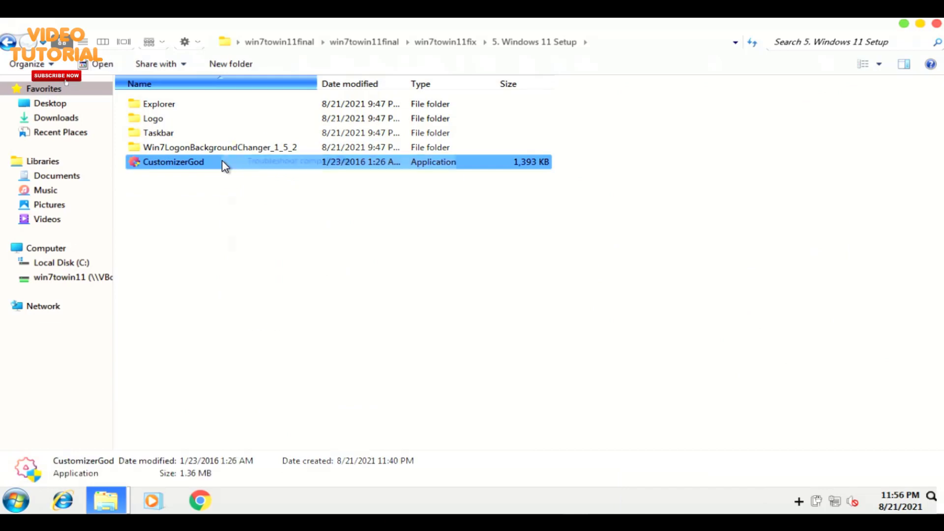
right_click(222, 163)
left_click(251, 146)
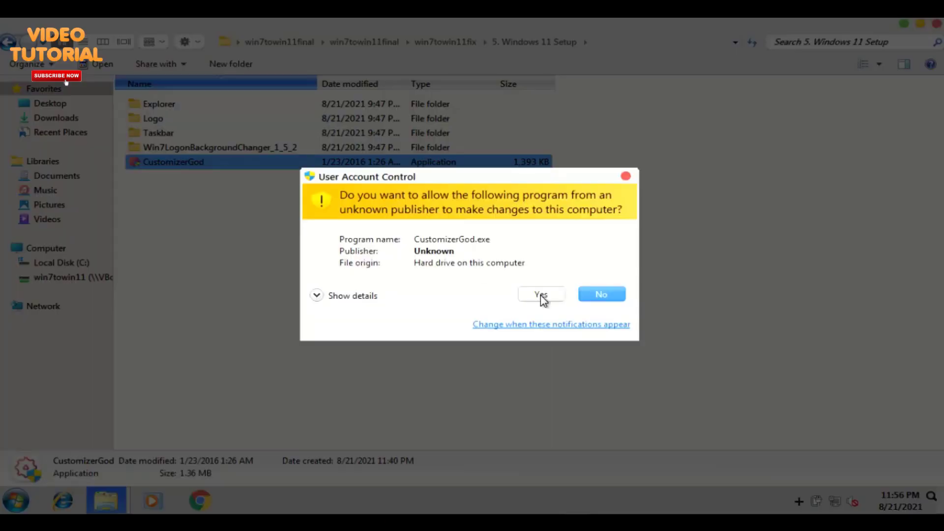
left_click(542, 295)
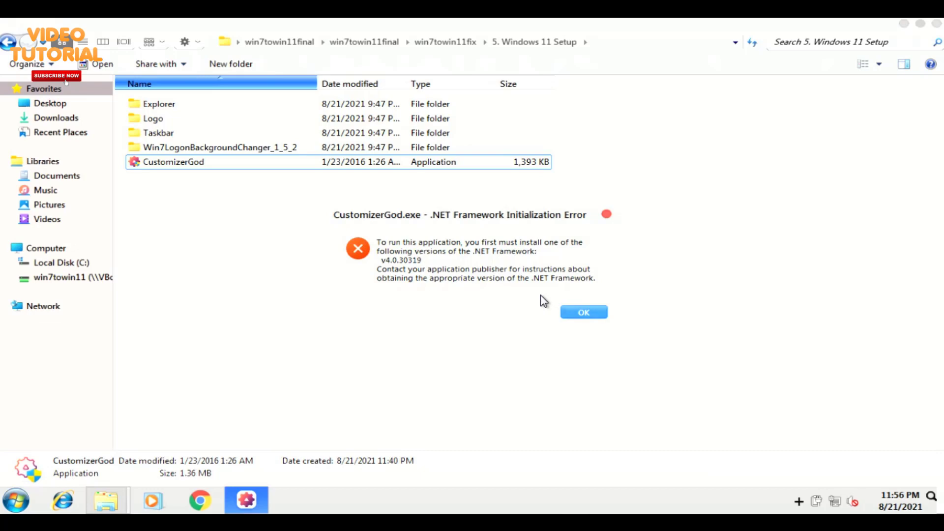
left_click(604, 214)
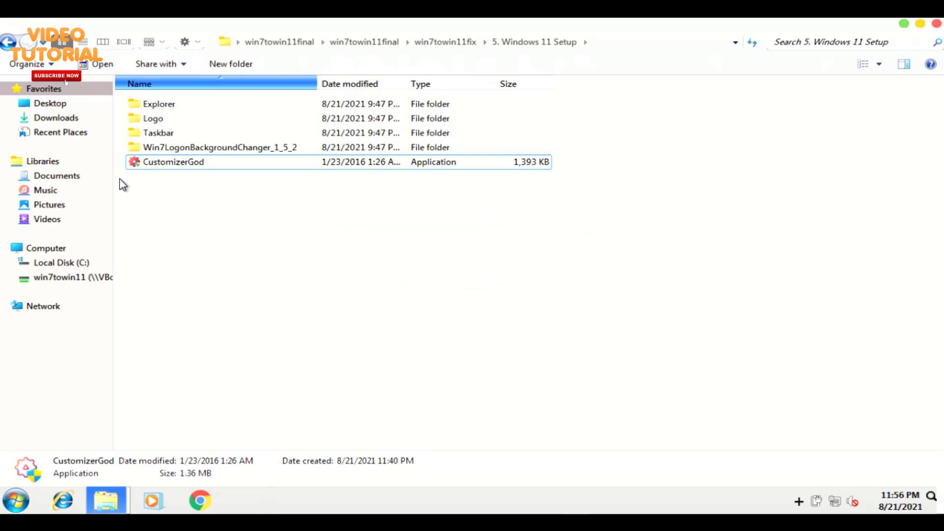
Run the NDP452-KB2901907 installer from the .net 4.5 folder in win7towin11fix as administrator and allow it to make changes
key("BackSpace")
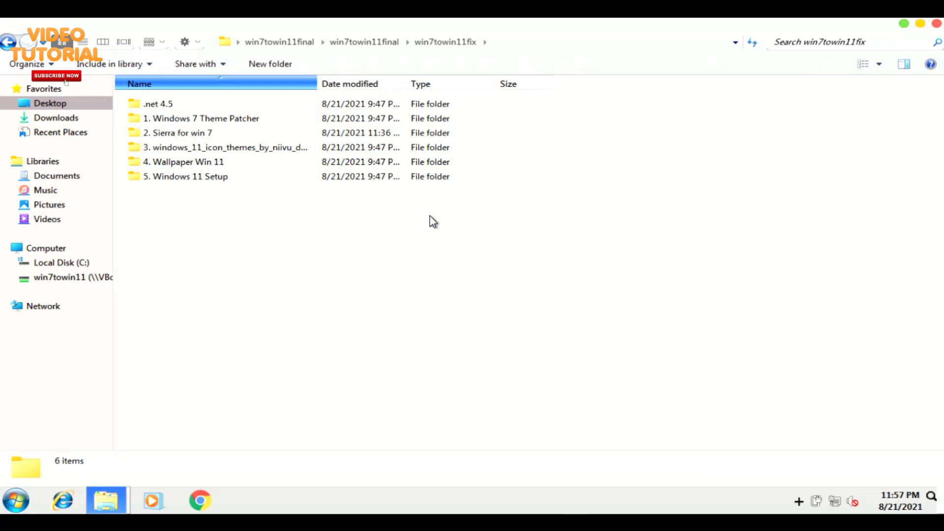
left_click(192, 102)
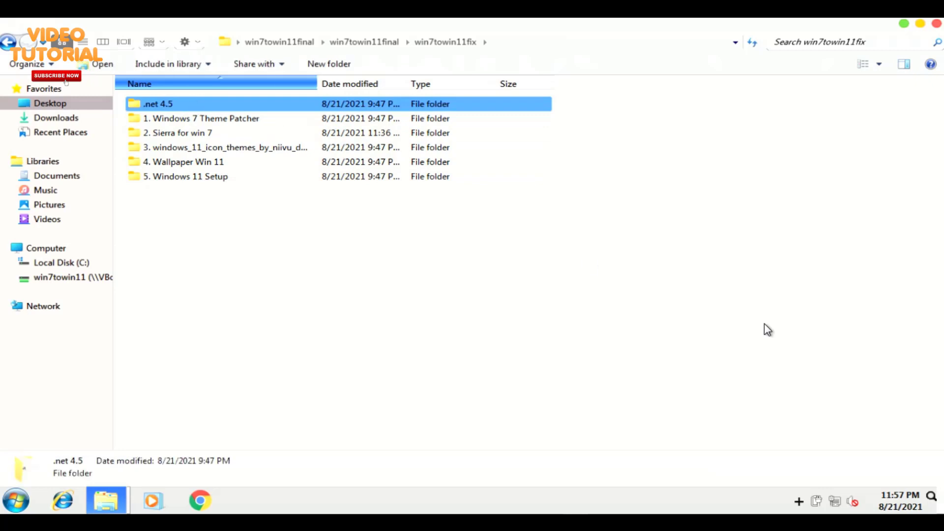
key("Return")
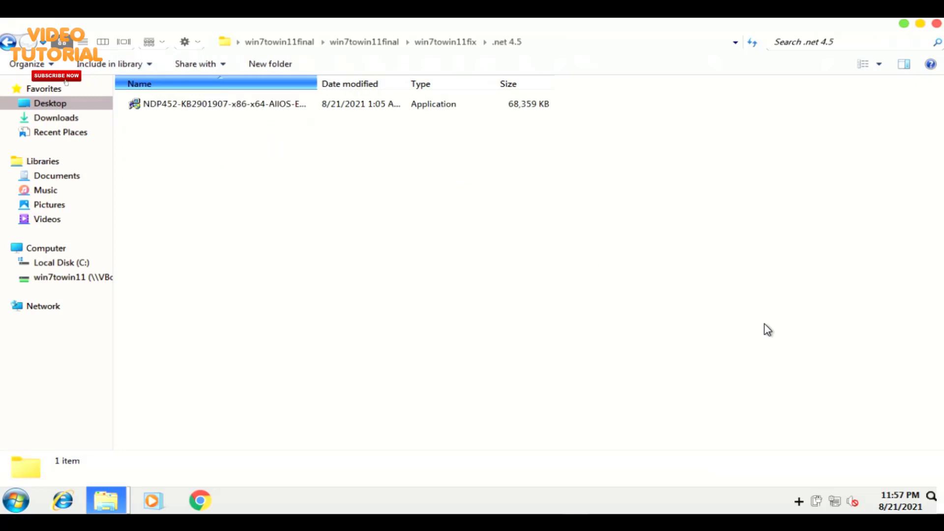
right_click(253, 110)
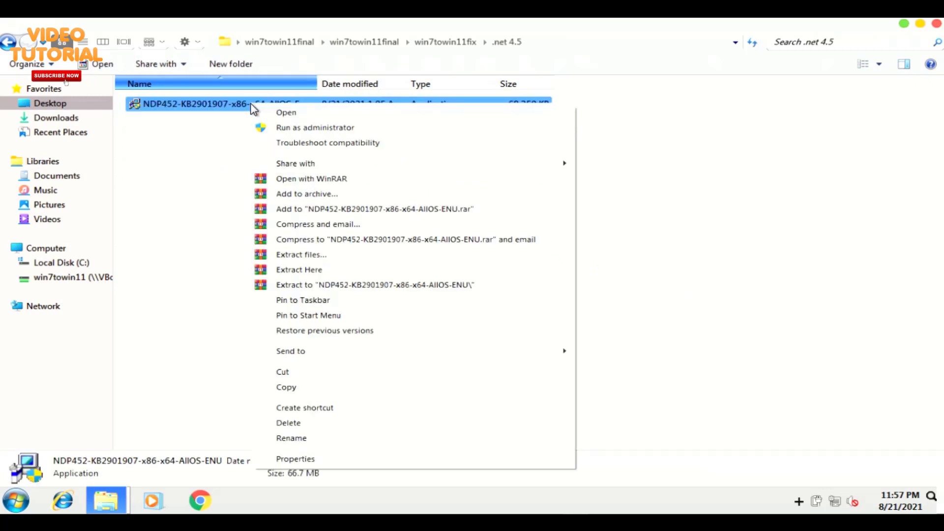
left_click(307, 128)
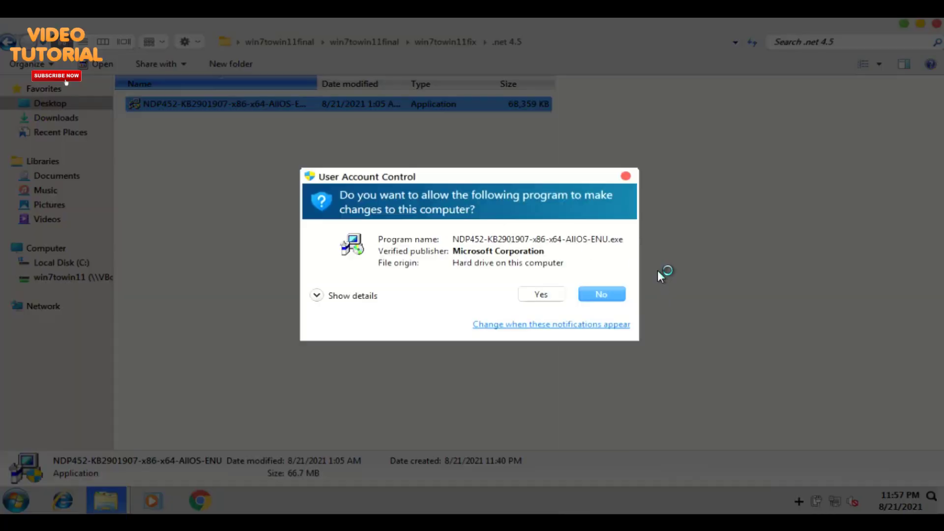
left_click(541, 294)
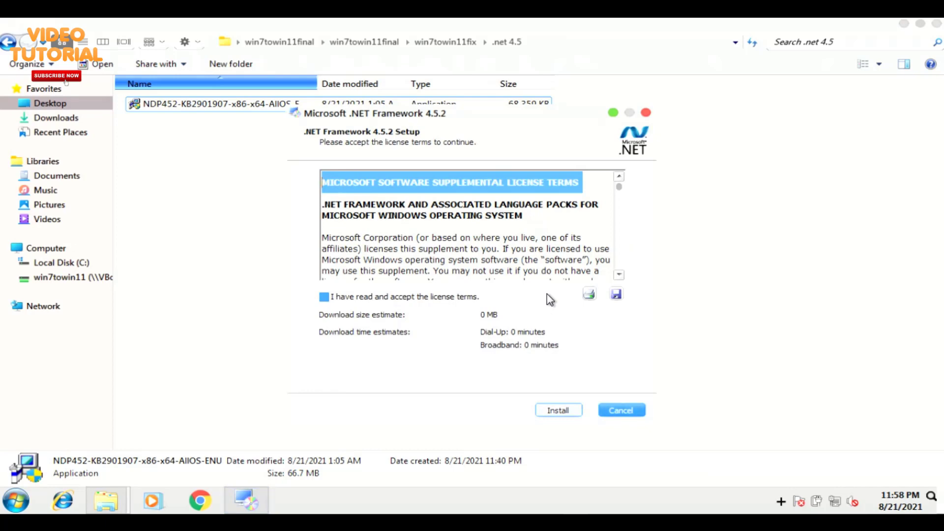
Accept the license terms, install .NET Framework 4.5.2 and close its setup
left_click(324, 297)
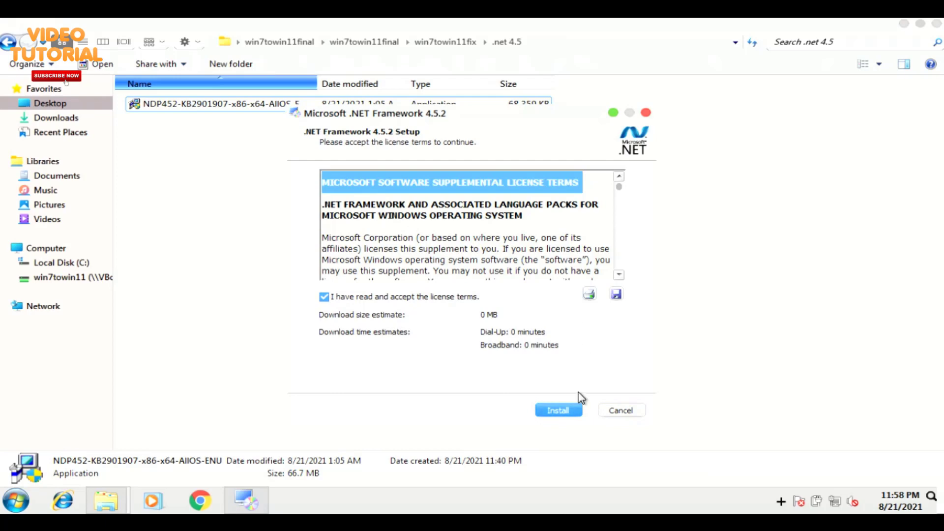
left_click(555, 412)
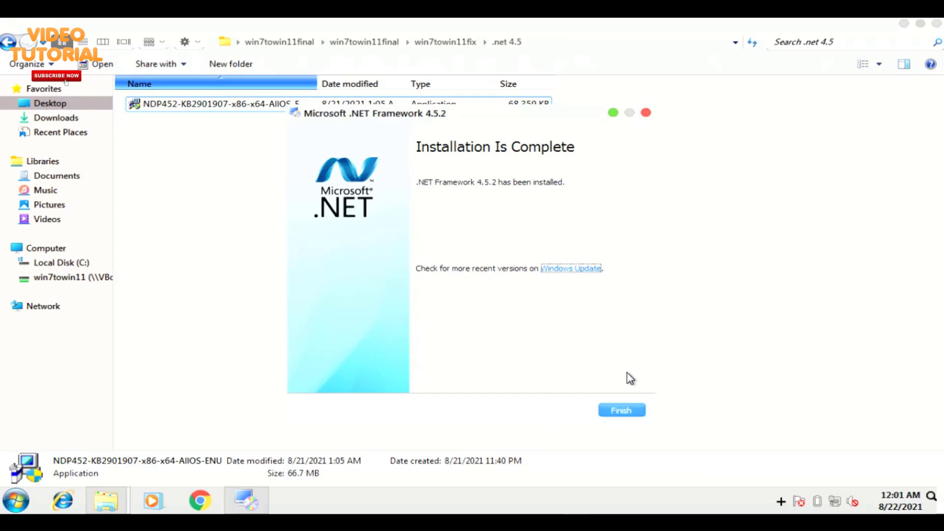
left_click(621, 411)
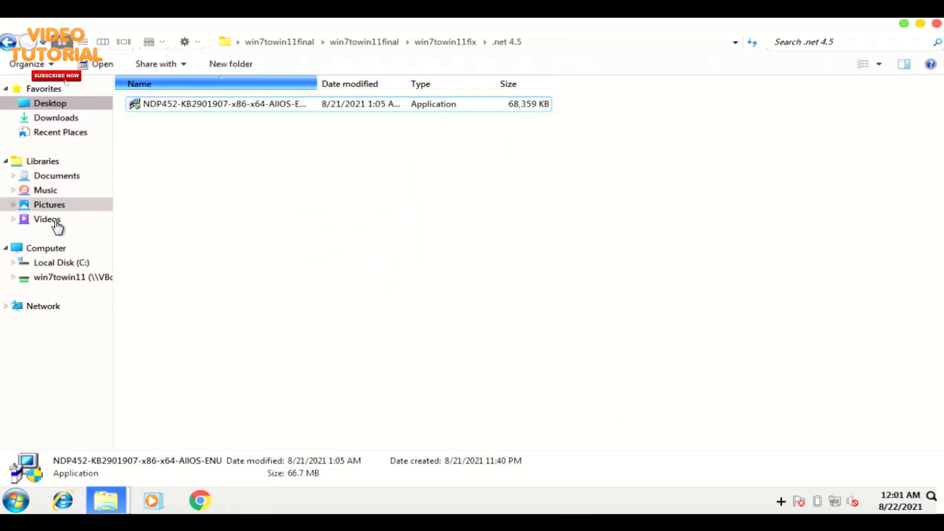
Run CustomizerGod from the 5. Windows 11 Setup folder as administrator and allow it to make changes
key("BackSpace")
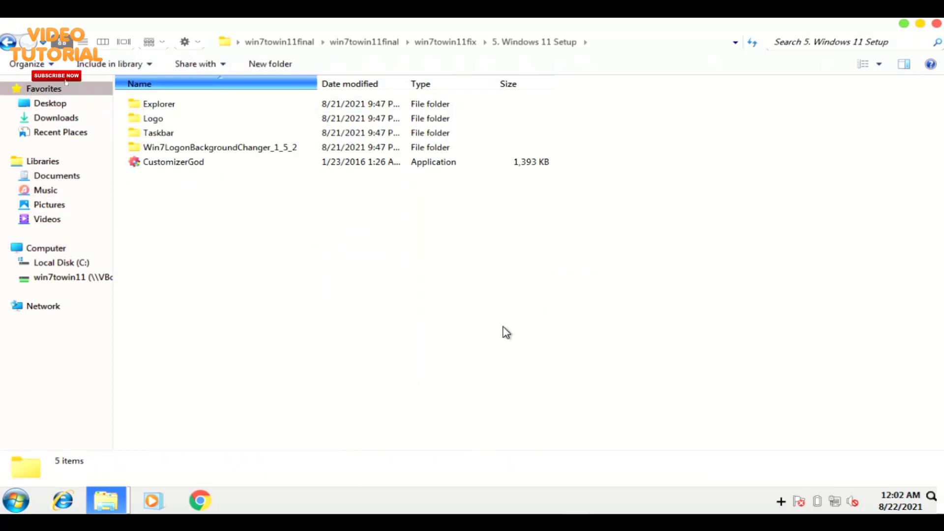
left_click(192, 168)
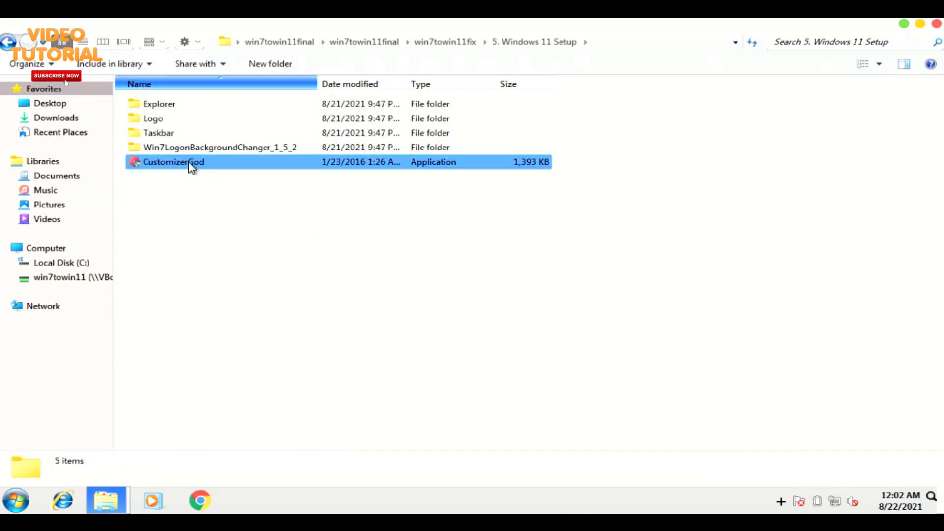
right_click(191, 166)
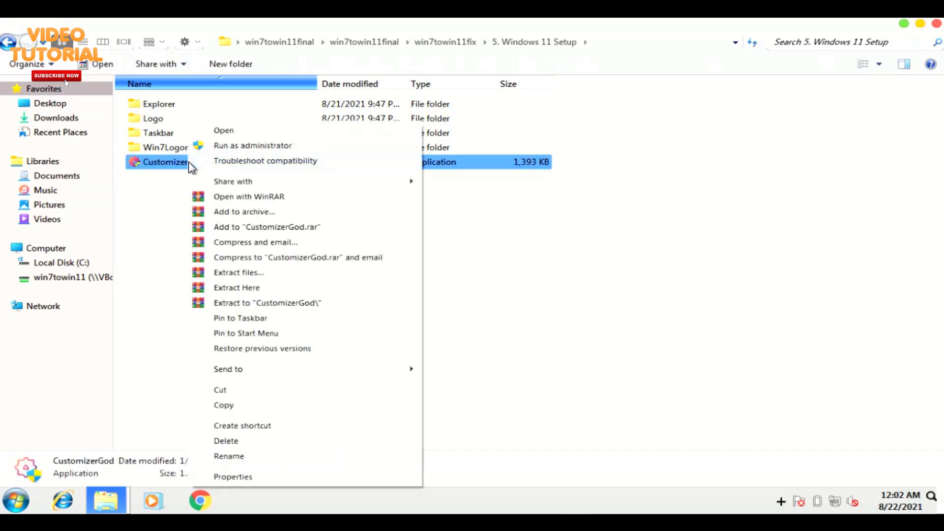
left_click(217, 146)
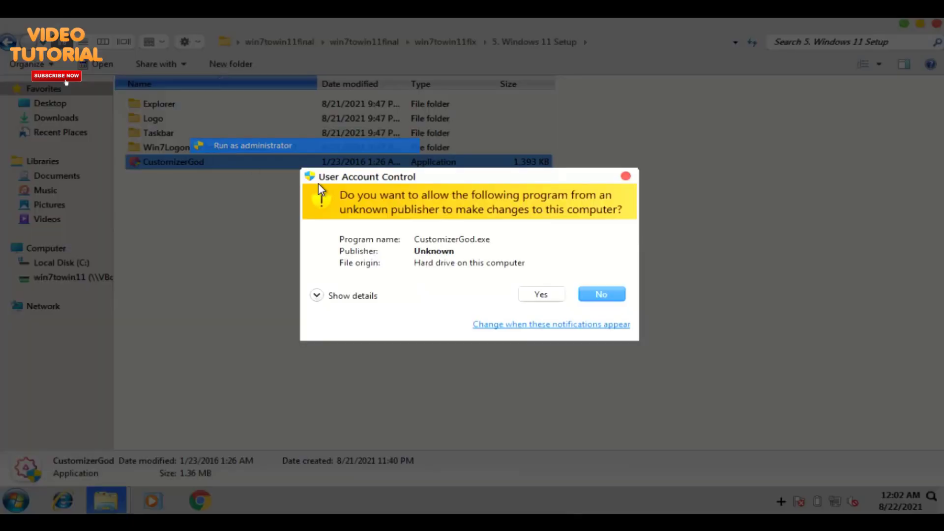
left_click(543, 296)
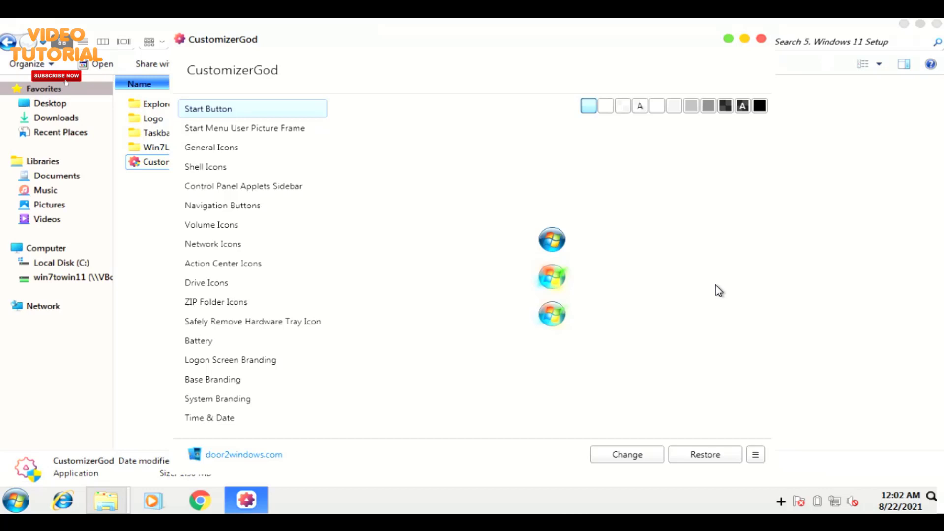
Replace the Start Button image with the empty picture from the Taskbar folder
left_click(545, 267)
left_click(621, 455)
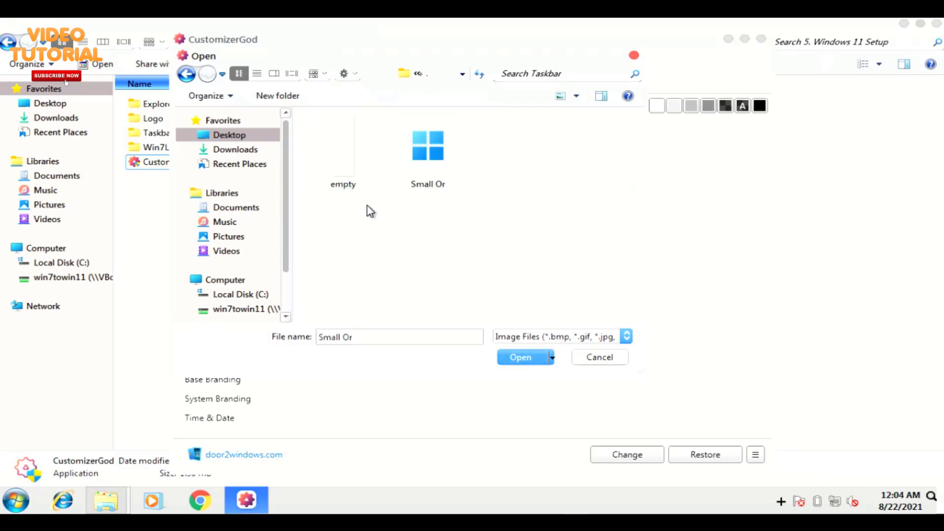
left_click(336, 169)
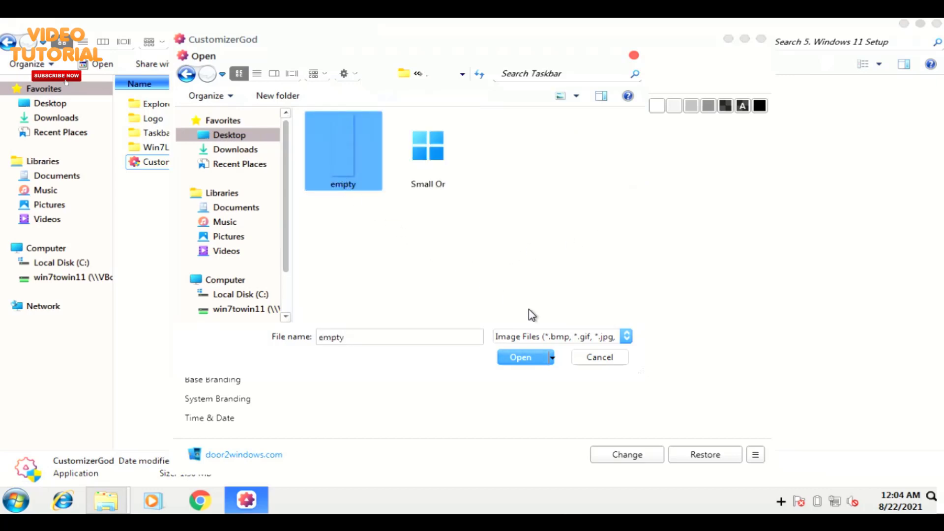
left_click(519, 355)
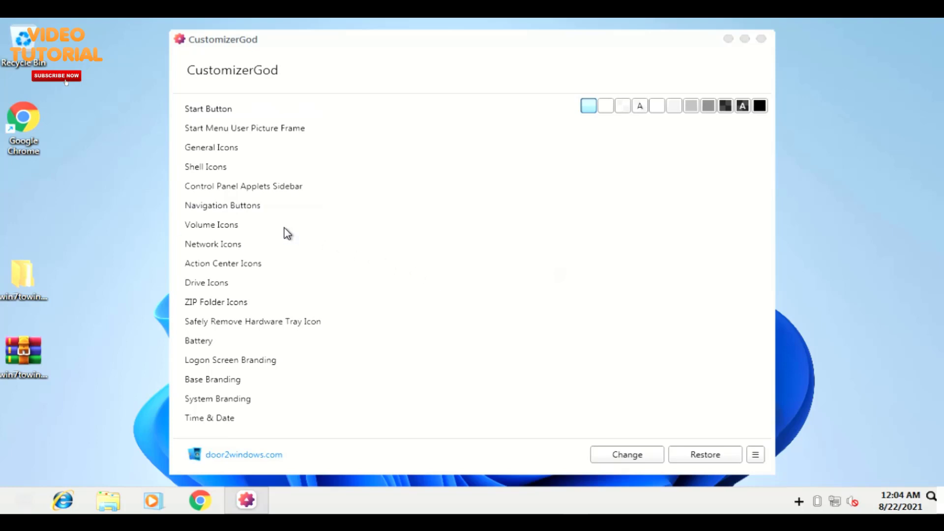
Replace the Frame image of the Navigation Buttons with the Frame picture from the Explorer folder in 5. Windows 11 Setup
left_click(227, 207)
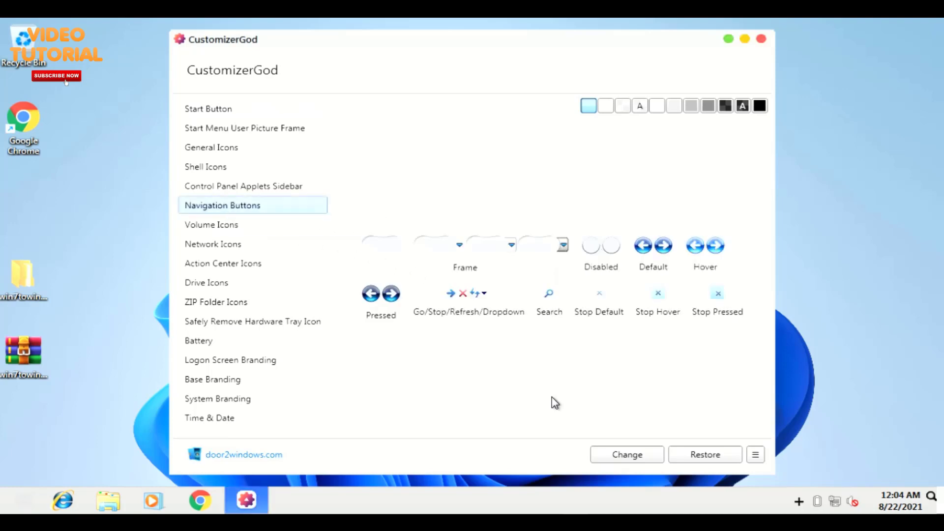
left_click(497, 254)
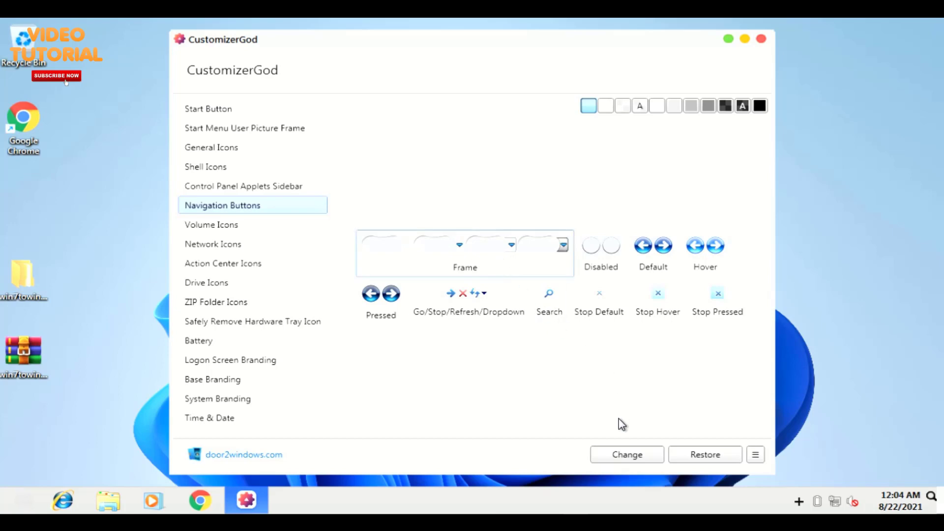
left_click(618, 456)
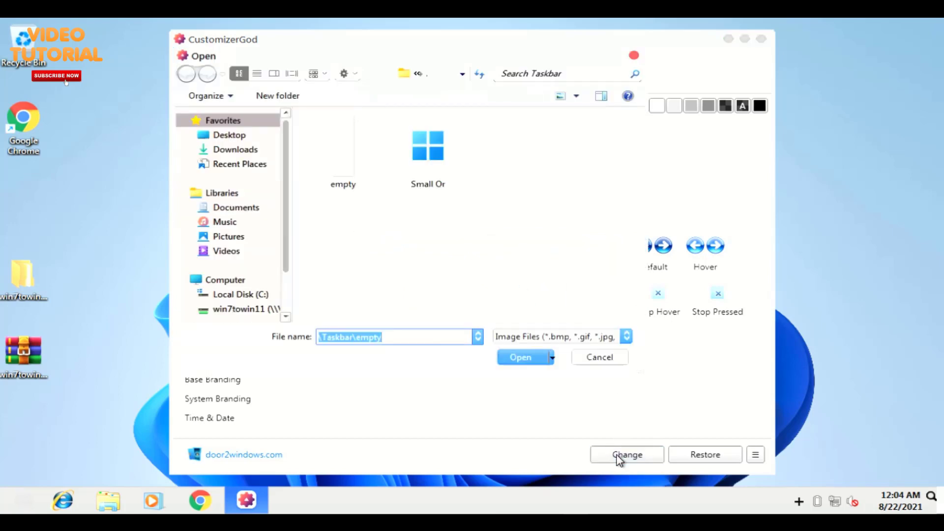
left_click(234, 140)
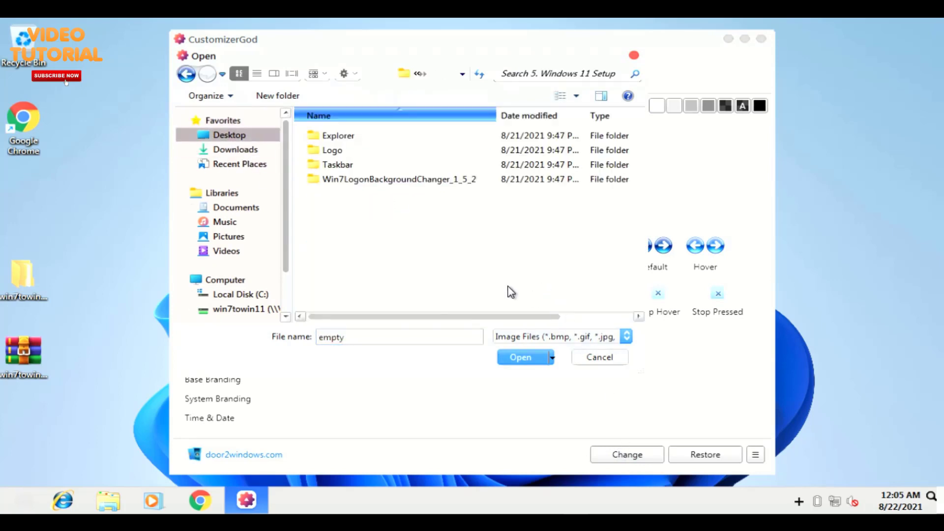
left_click(338, 165)
left_click(330, 139)
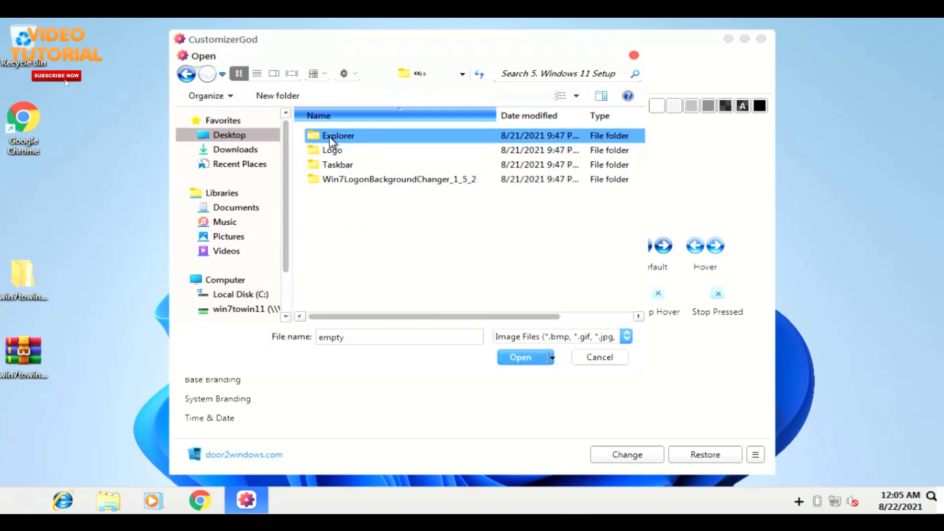
key("Return")
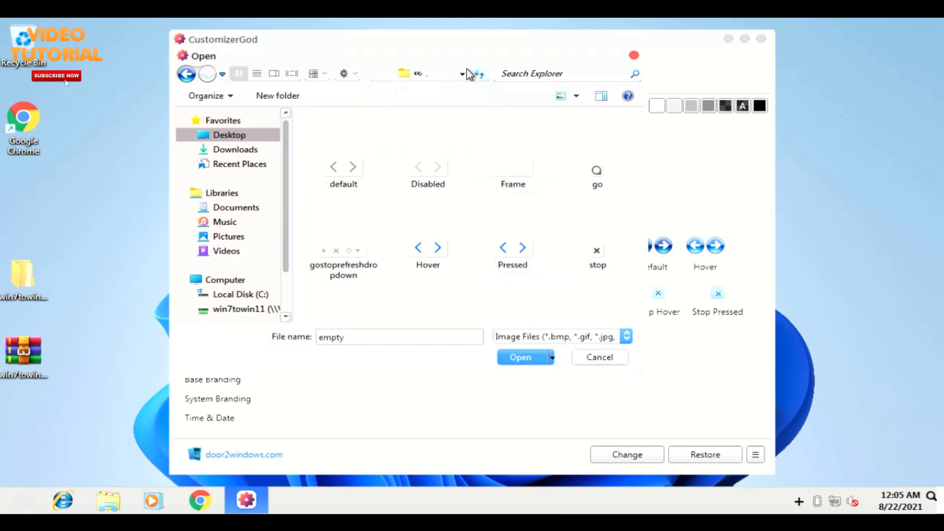
left_click(513, 169)
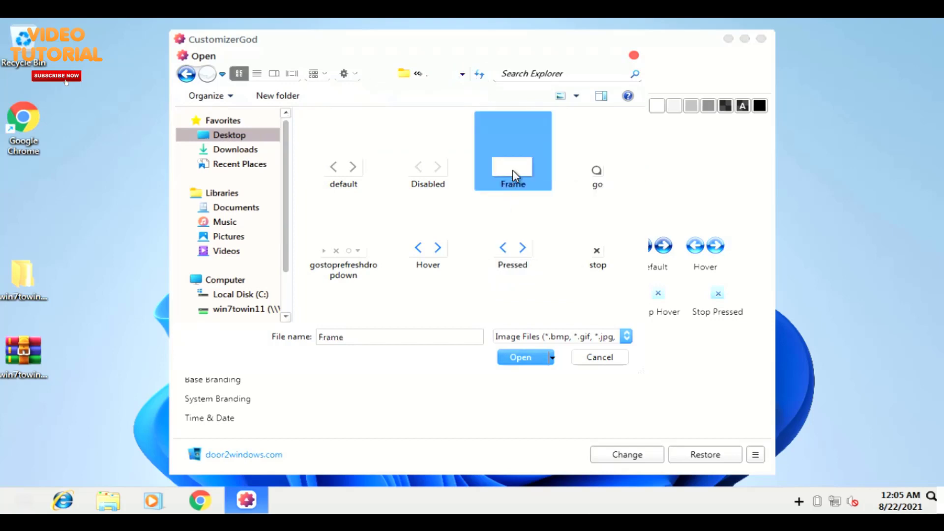
left_click(520, 358)
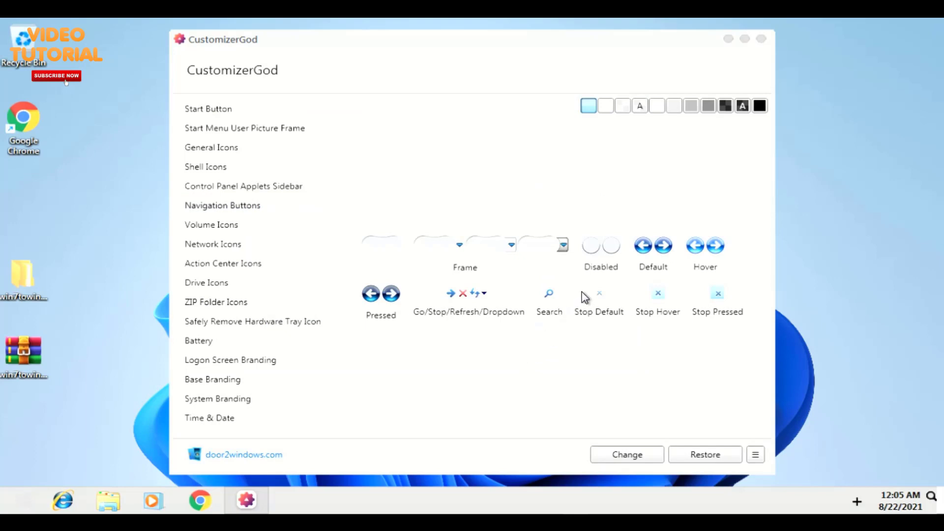
Replace the Disabled and Default navigation button images with the Disabled and default pictures from the Explorer folder
left_click(603, 248)
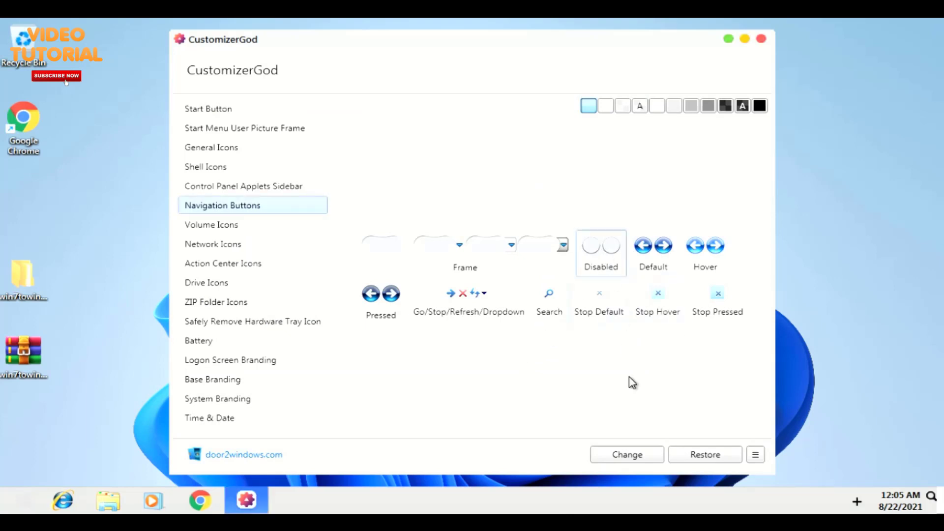
left_click(612, 454)
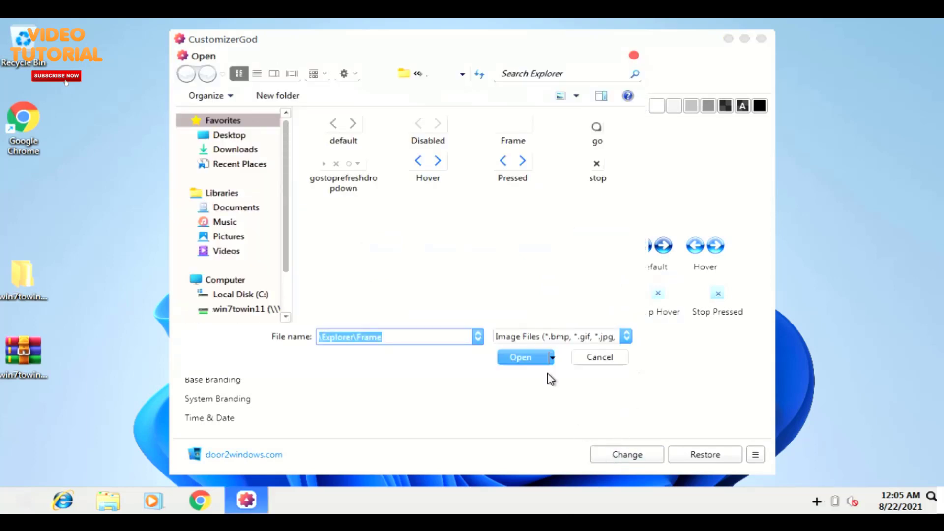
left_click(432, 131)
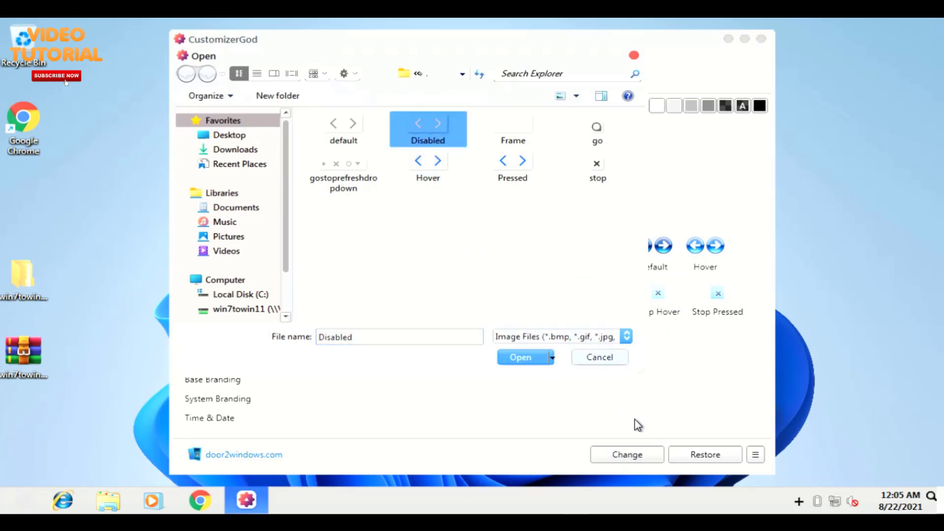
left_click(509, 358)
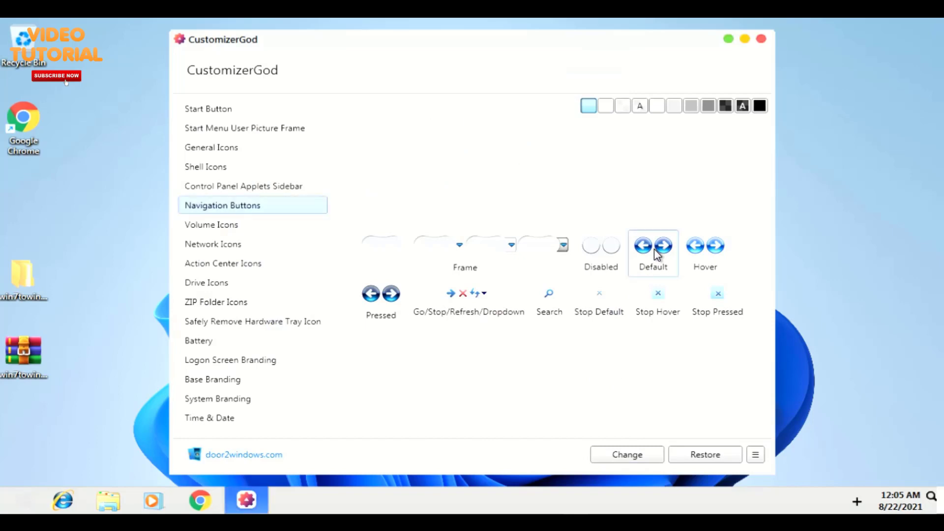
left_click(620, 454)
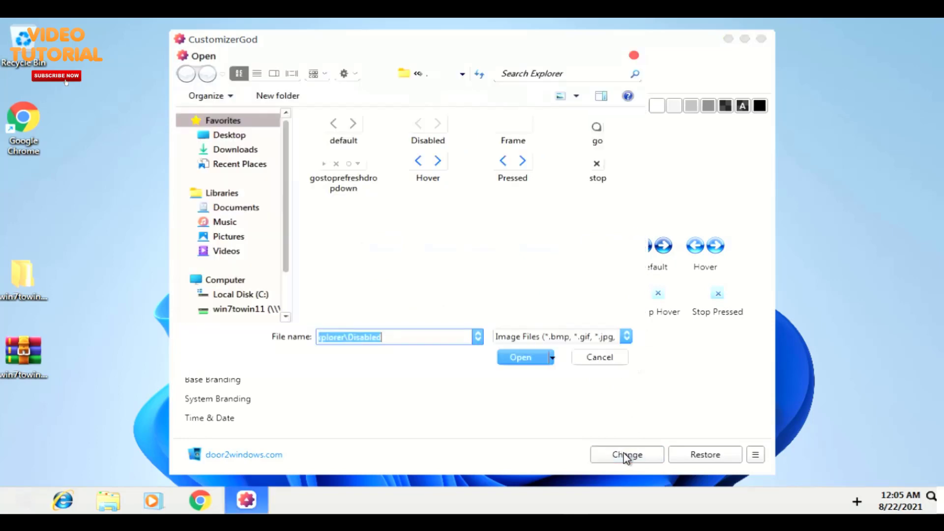
left_click(344, 128)
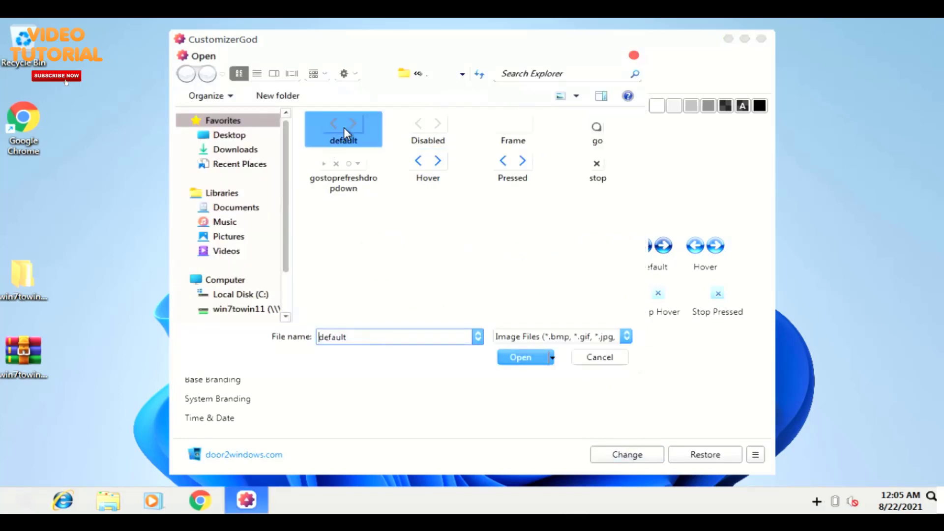
left_click(533, 362)
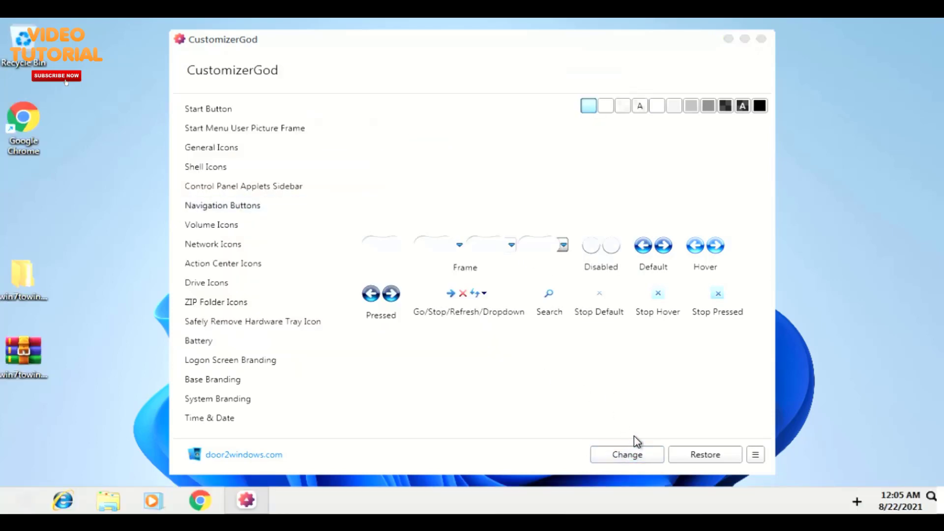
Replace the Hover and Go/Stop/Refresh/Dropdown navigation images with the Hover and gostoprefreshdropdown pictures from the Explorer folder
left_click(698, 259)
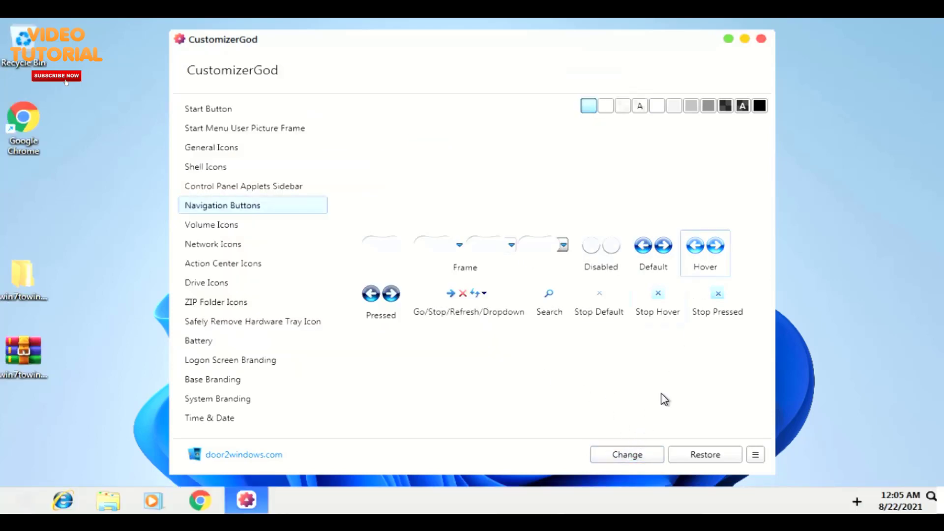
left_click(630, 452)
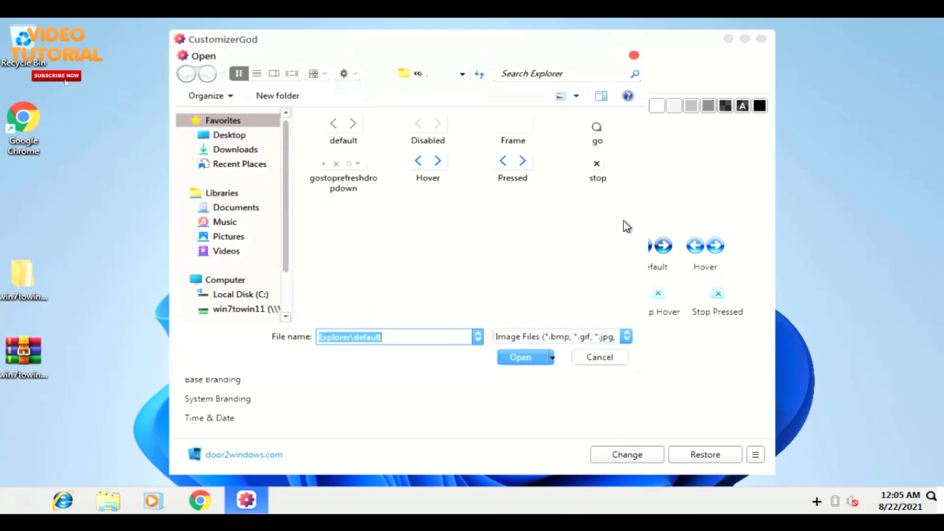
left_click(424, 175)
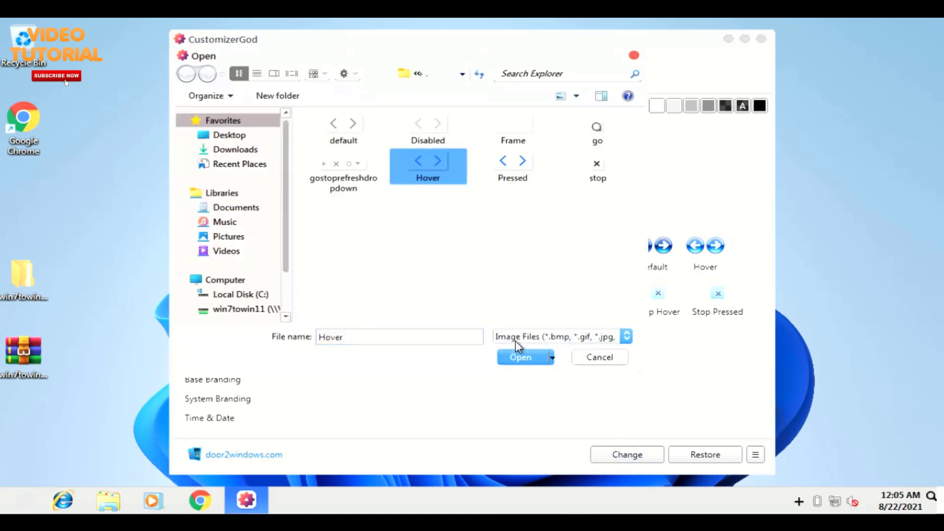
left_click(520, 357)
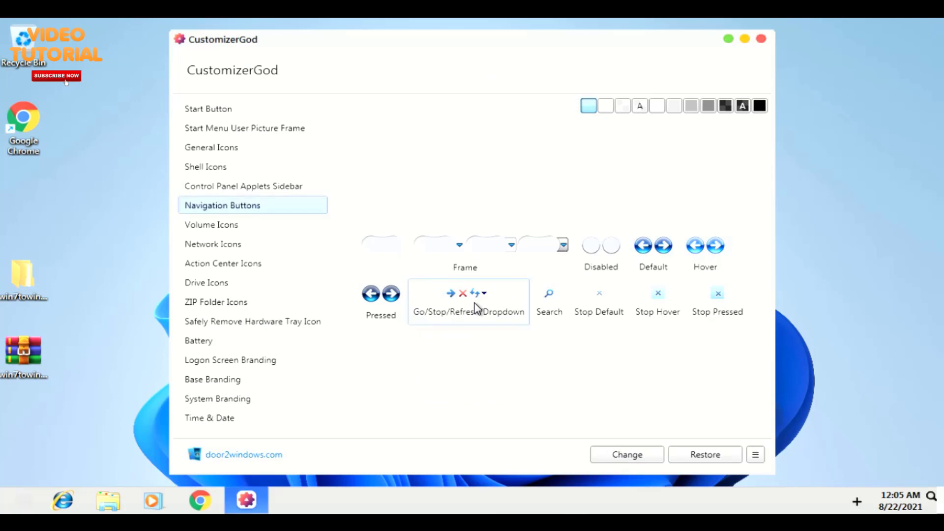
left_click(624, 455)
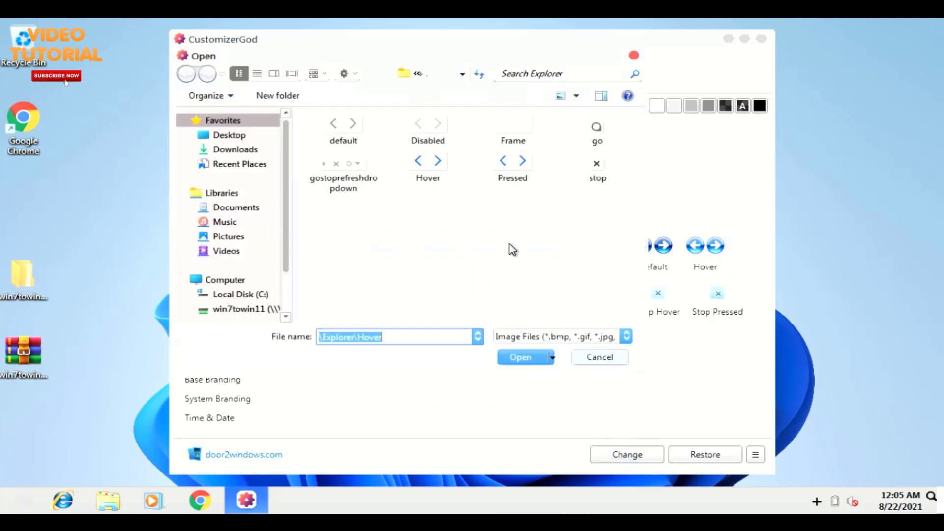
left_click(355, 178)
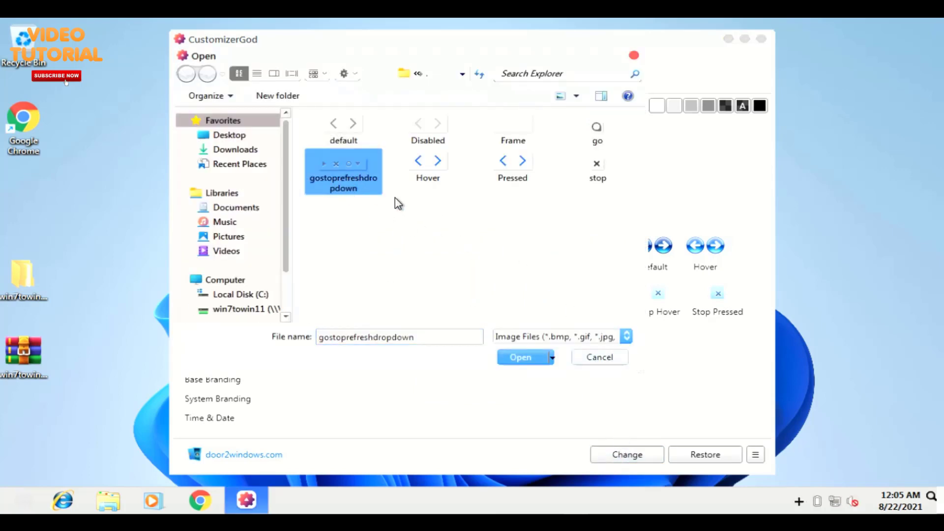
left_click(516, 357)
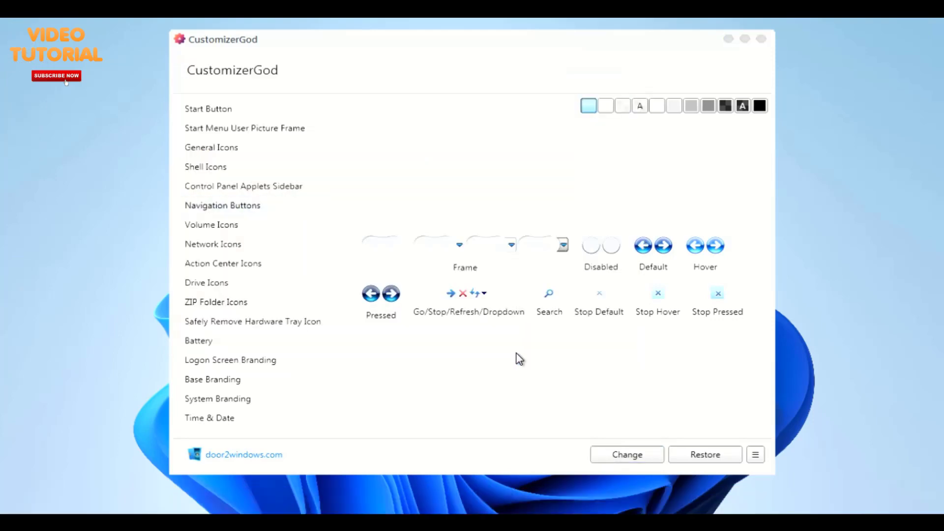
Replace the Stop Default navigation button image with the stop picture from the Explorer folder
left_click(593, 313)
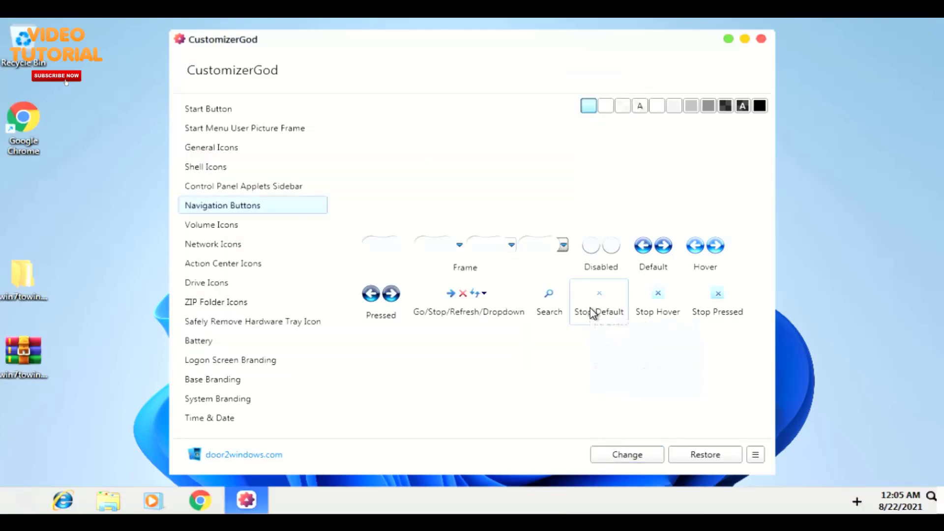
left_click(606, 453)
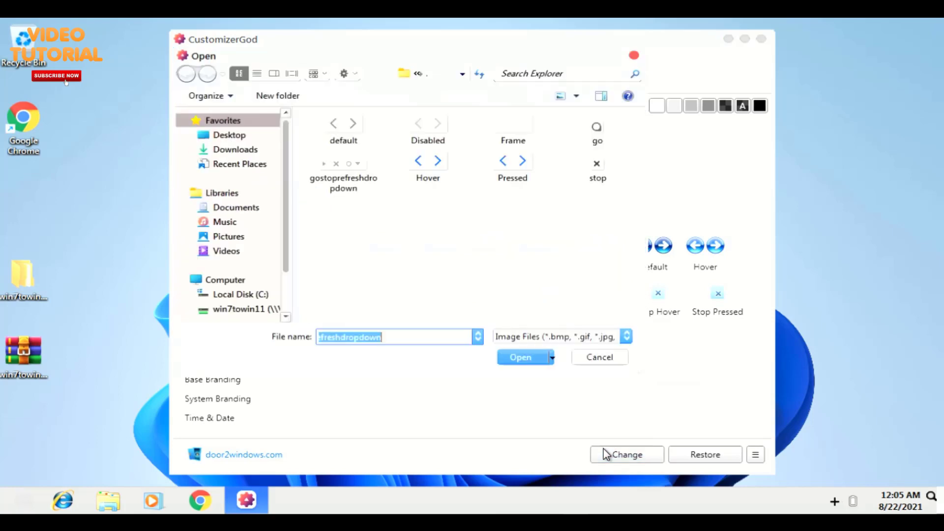
left_click(597, 173)
left_click(525, 357)
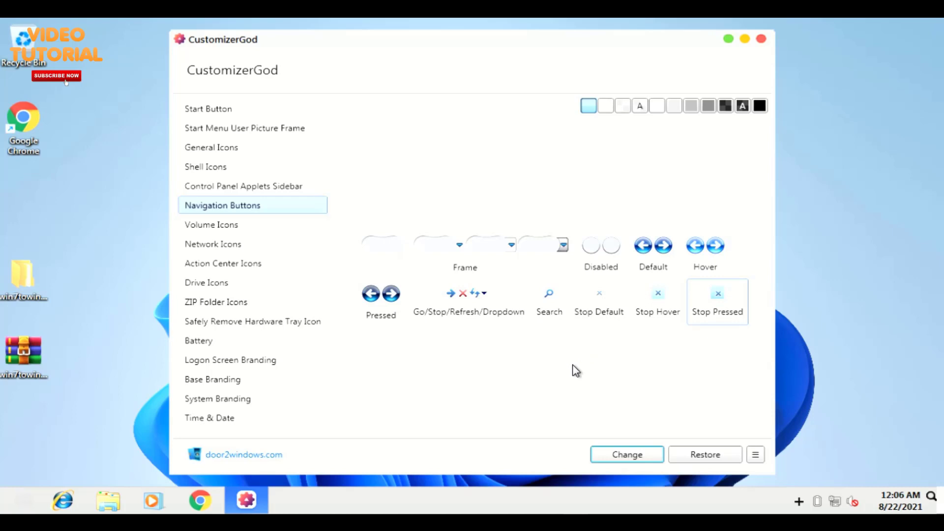
Replace the System Branding image with the System Branding picture from the Logo folder in 5. Windows 11 Setup
left_click(226, 404)
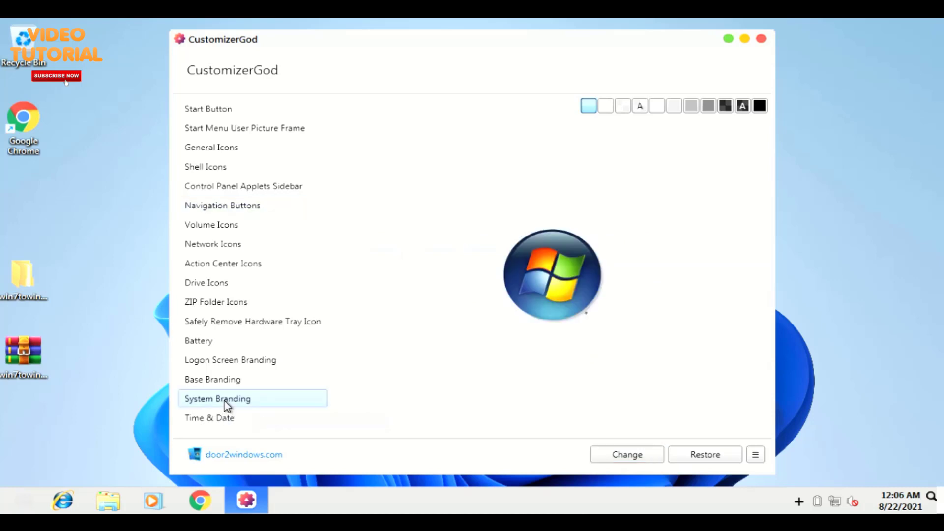
mouse_move(559, 284)
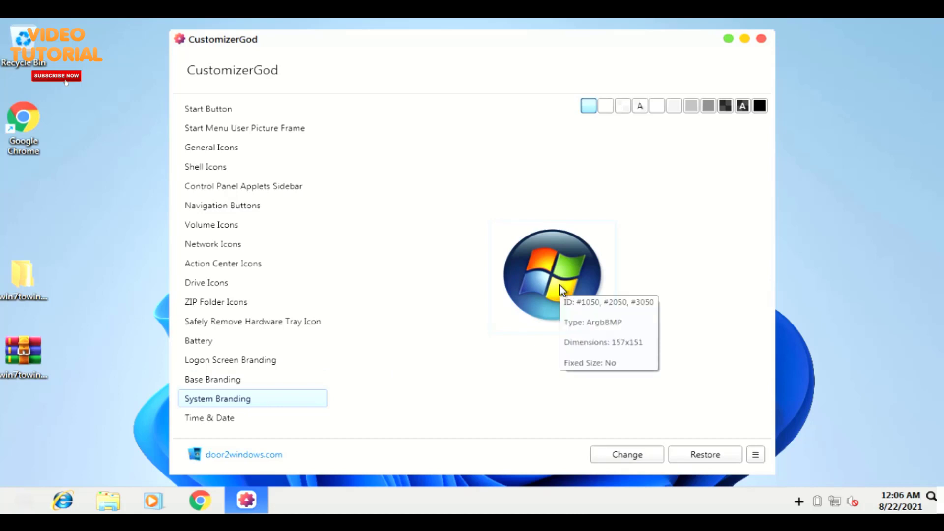
left_click(607, 455)
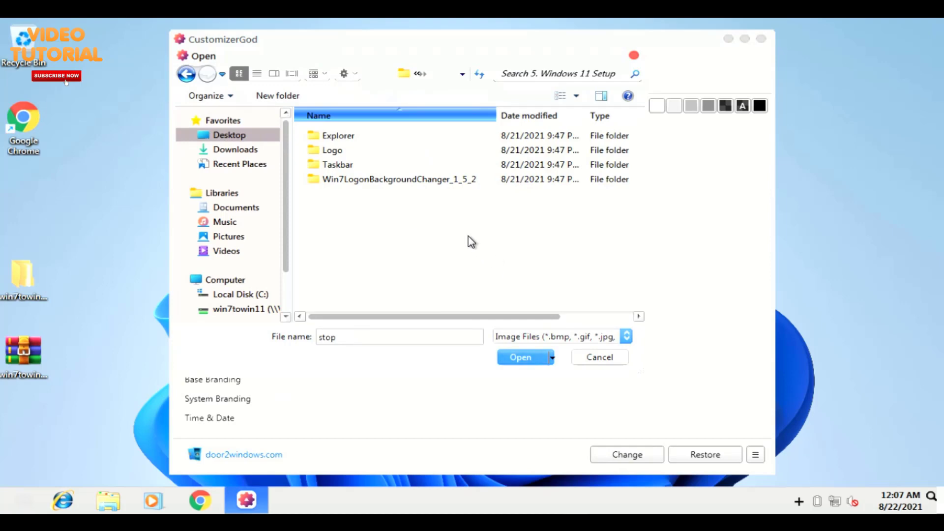
left_click(362, 152)
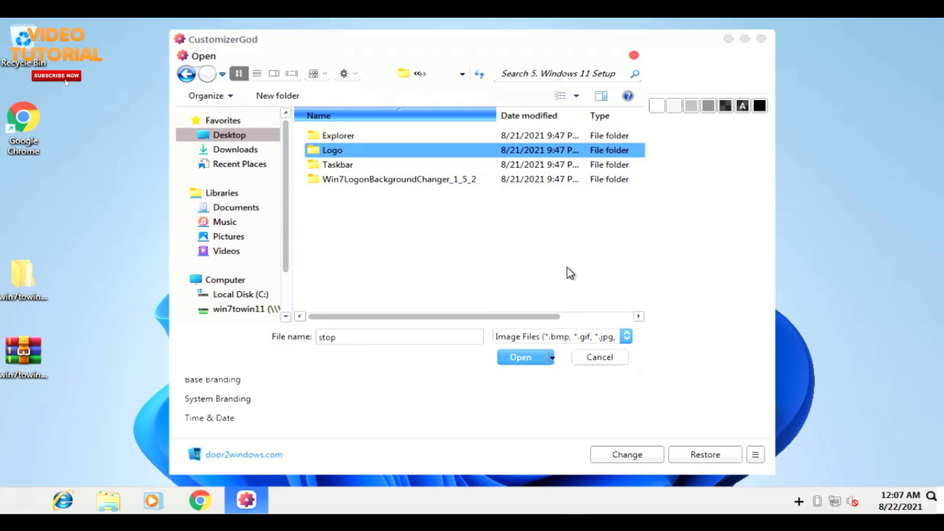
key("Return")
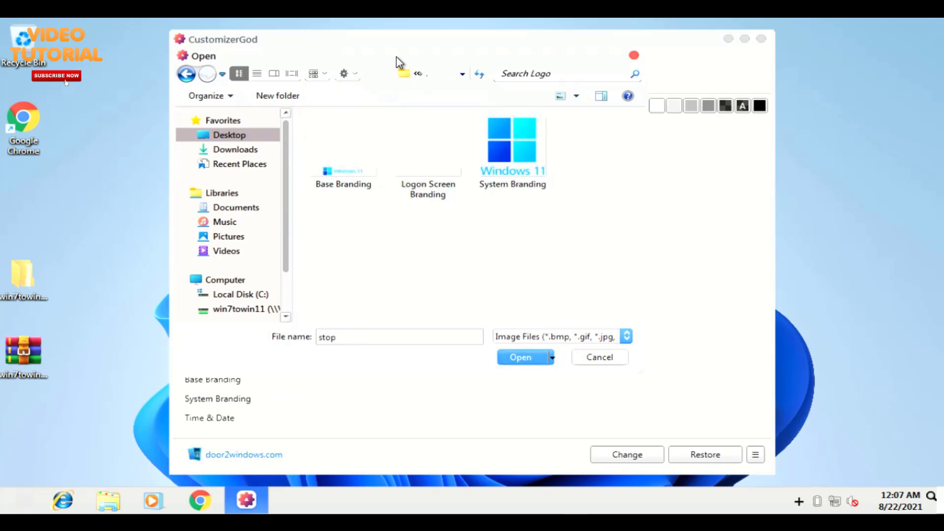
left_click_drag(398, 62, 516, 72)
left_click(632, 166)
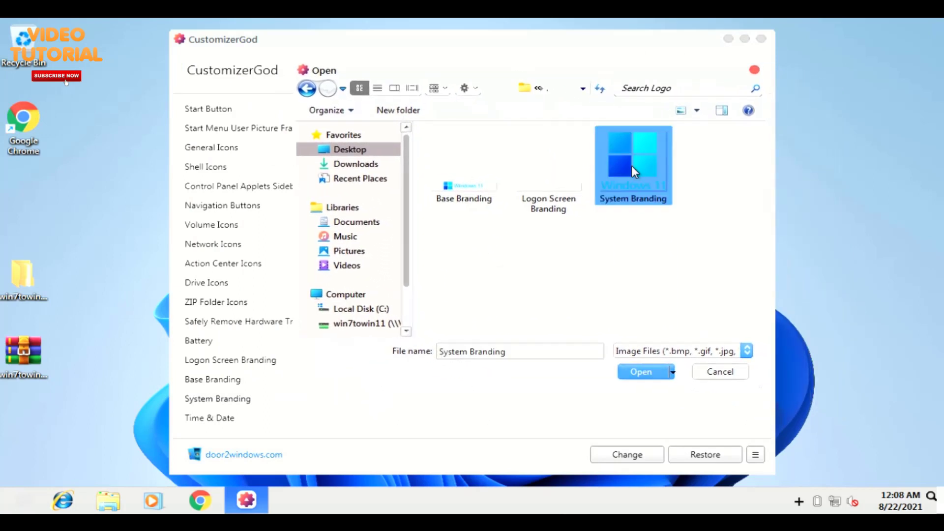
left_click(633, 371)
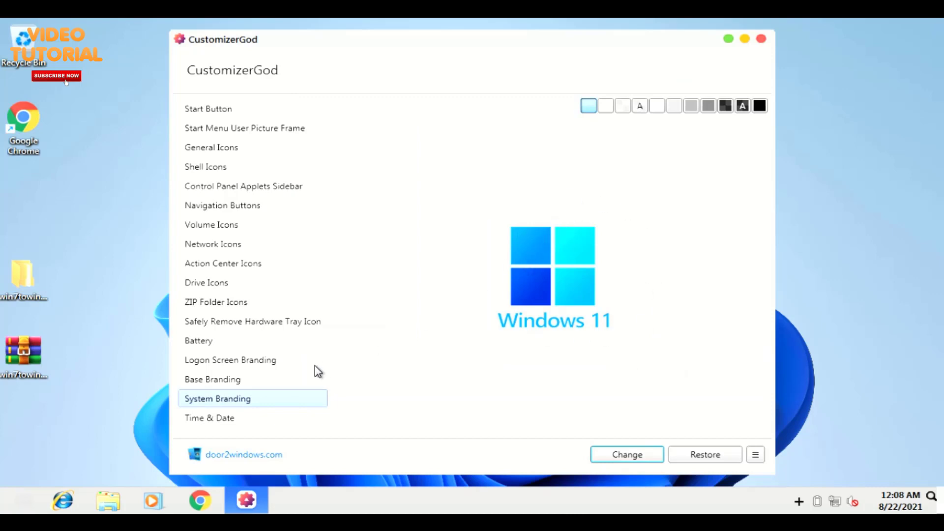
Replace the Base Branding image with the Base Branding picture from the Logo folder
left_click(231, 379)
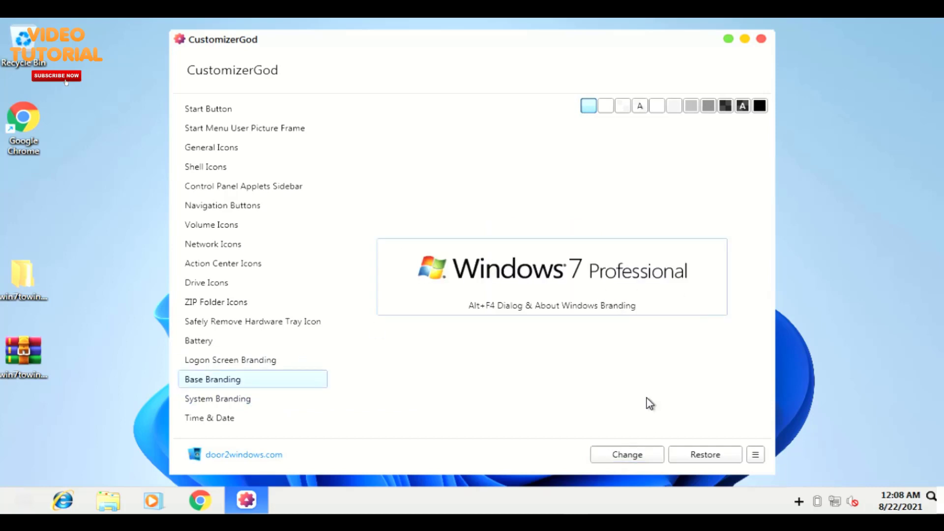
left_click(626, 457)
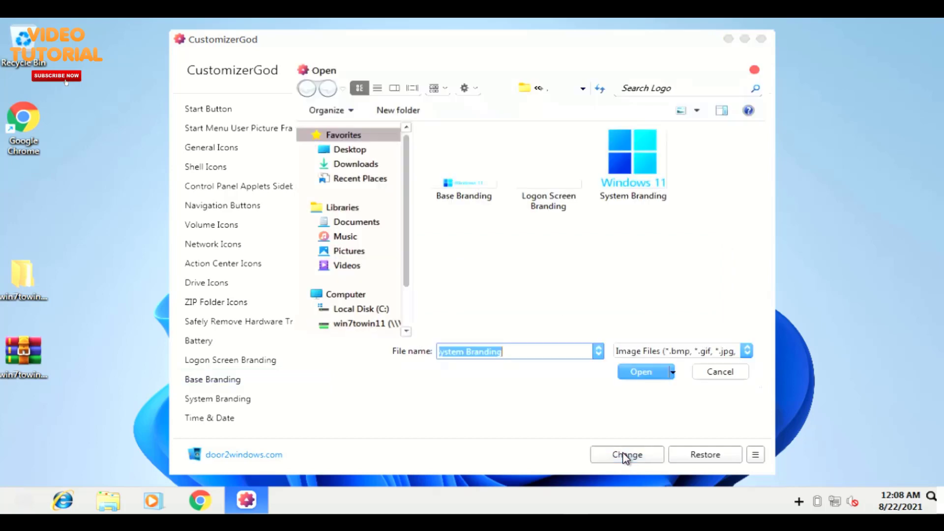
left_click(632, 372)
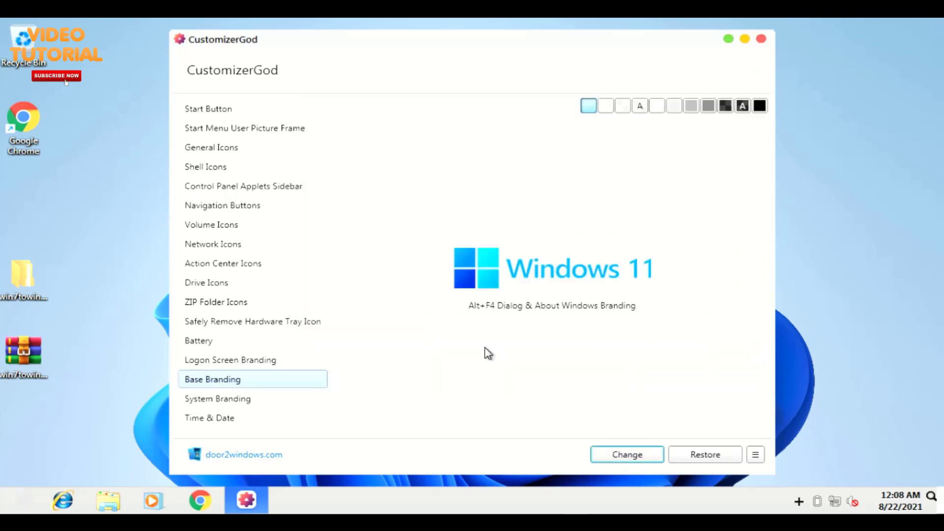
Replace the Logon Screen Branding image with the Logon Screen Branding picture from the Logo folder and close CustomizerGod
left_click(250, 360)
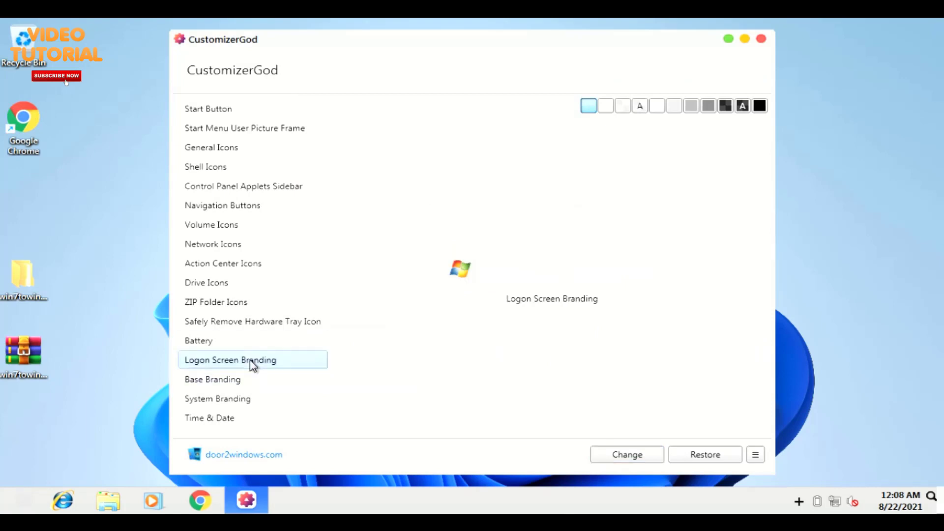
left_click(554, 283)
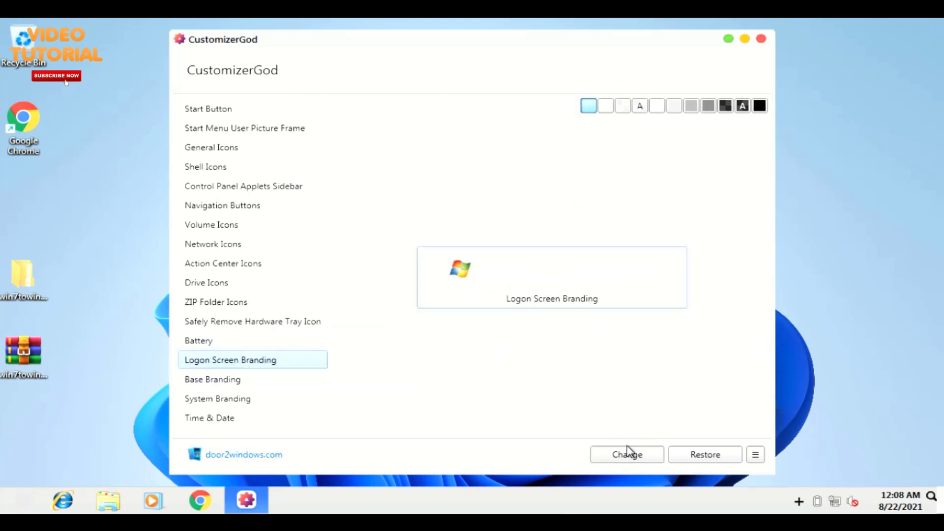
left_click(625, 459)
left_click(550, 177)
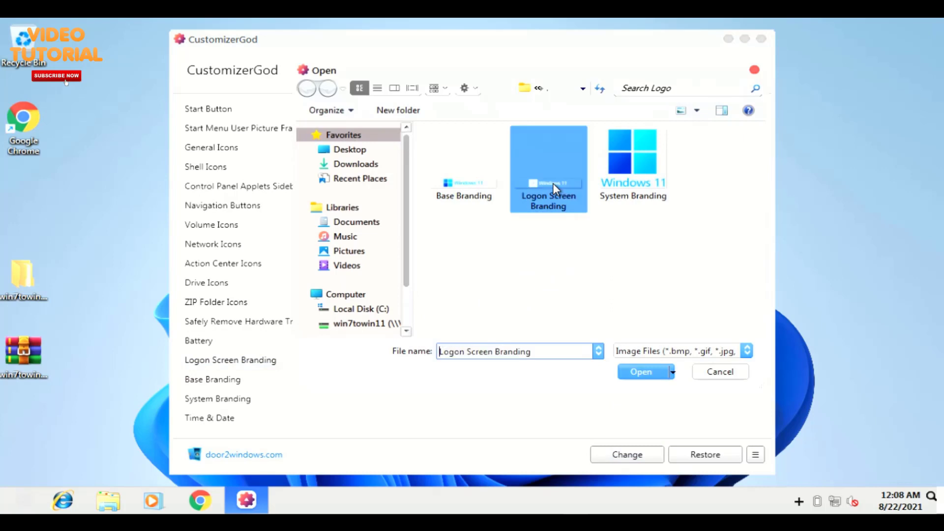
left_click(631, 455)
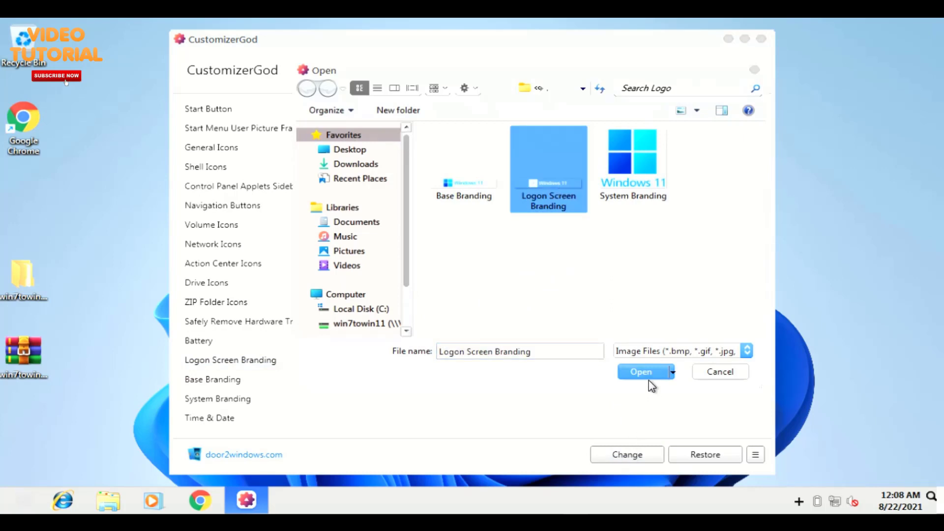
left_click(637, 375)
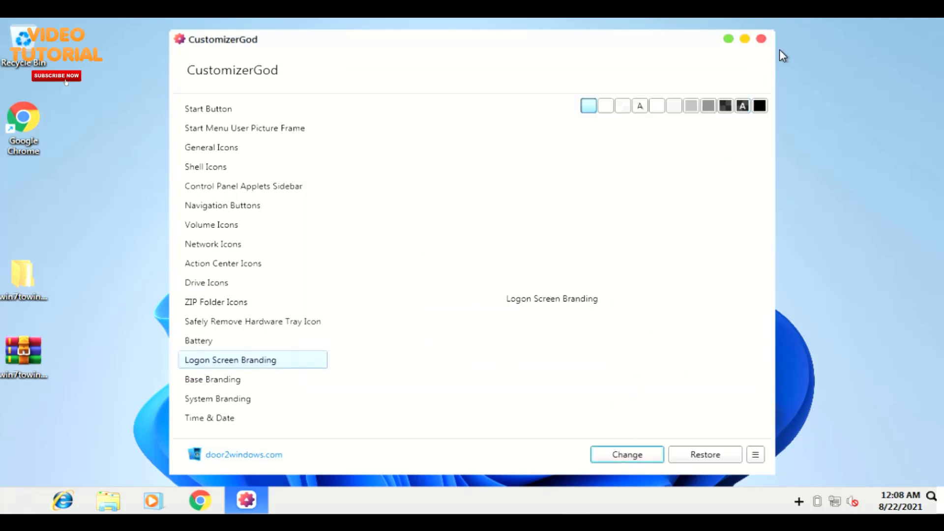
left_click(761, 39)
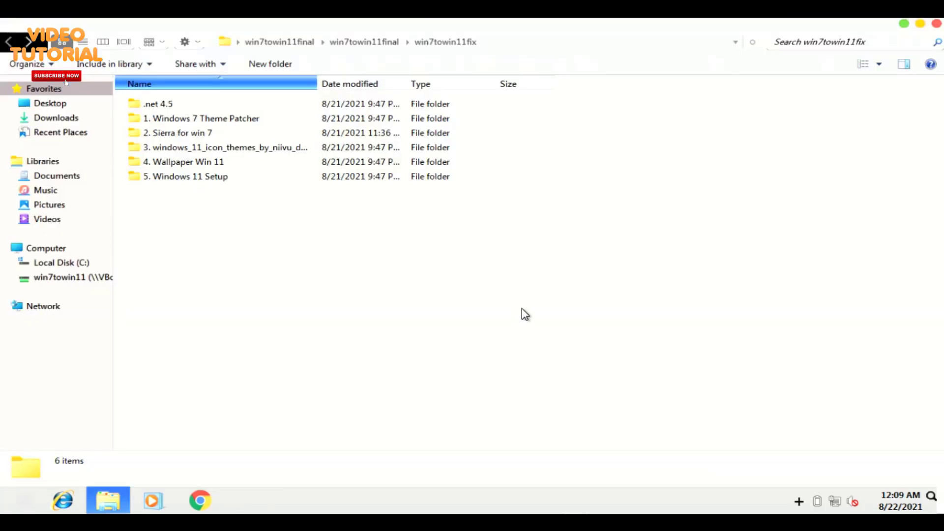
Run Win7LogonBackgroundChanger as administrator from the Win7LogonBackgroundChanger_1_5_2 folder in 5. Windows 11 Setup
double_click(187, 178)
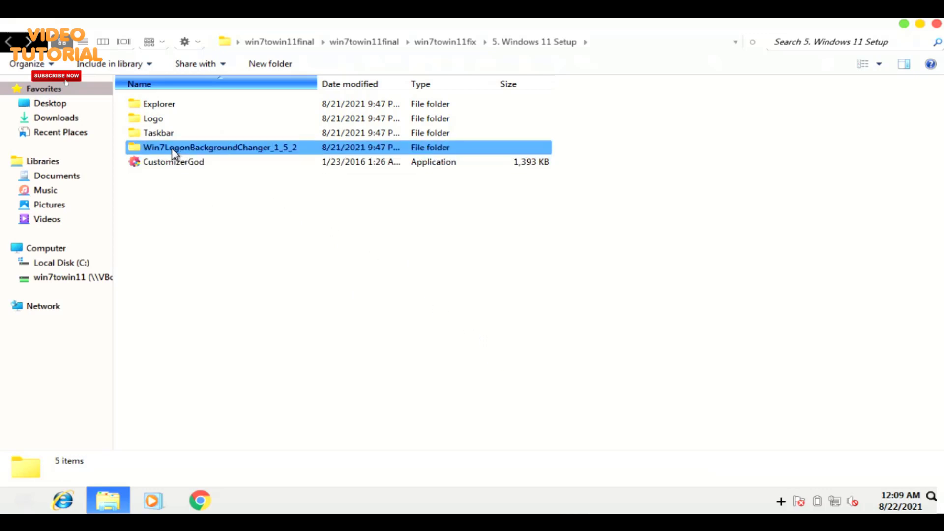
left_click(188, 147)
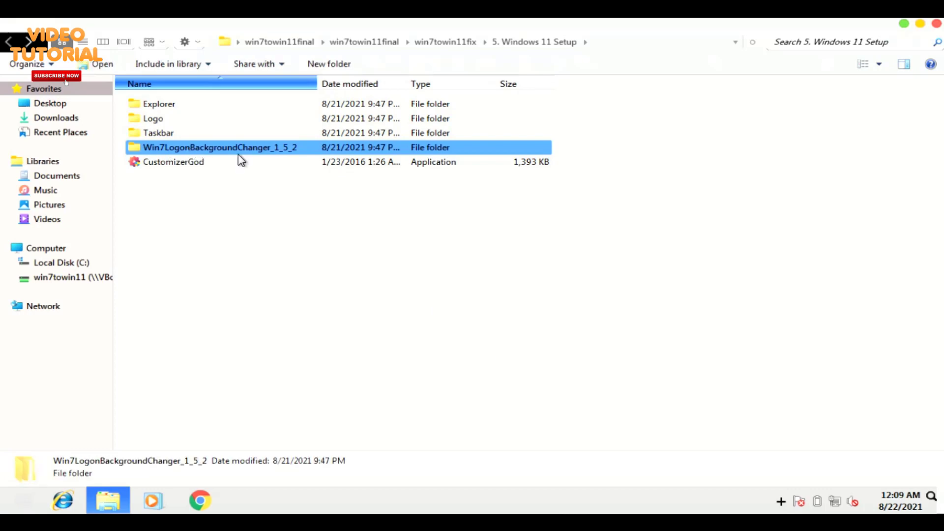
key("Return")
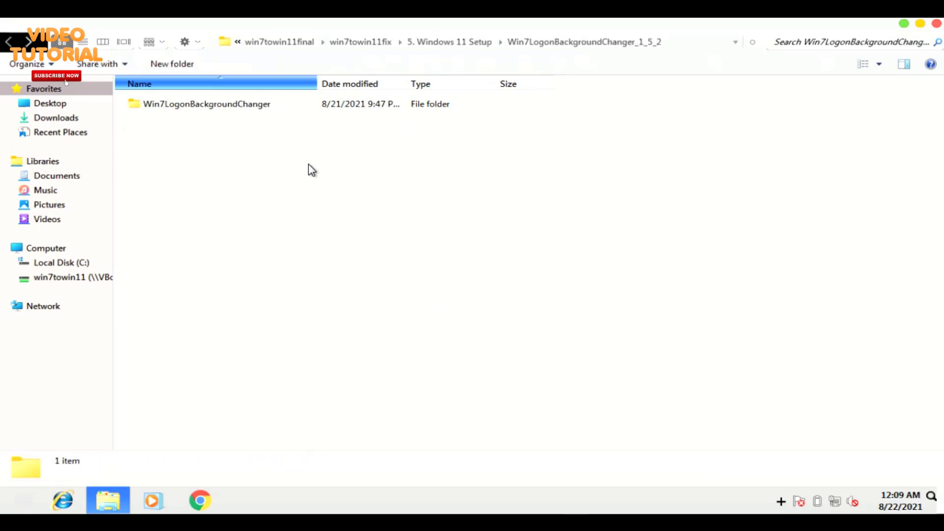
key("Return")
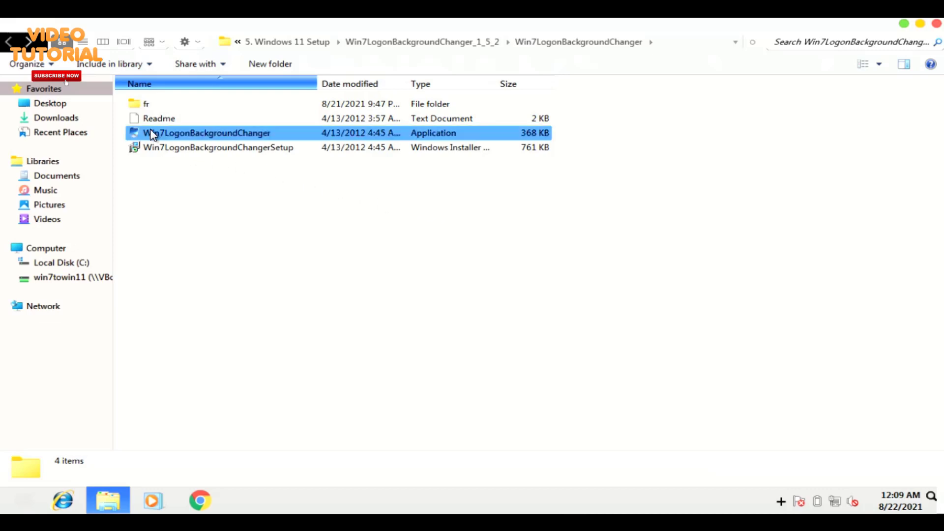
right_click(258, 132)
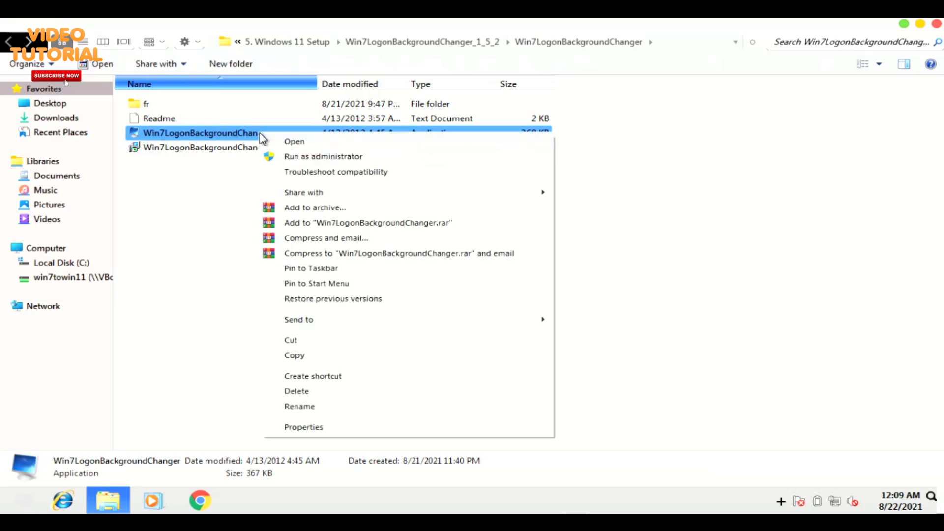
left_click(322, 156)
left_click(538, 295)
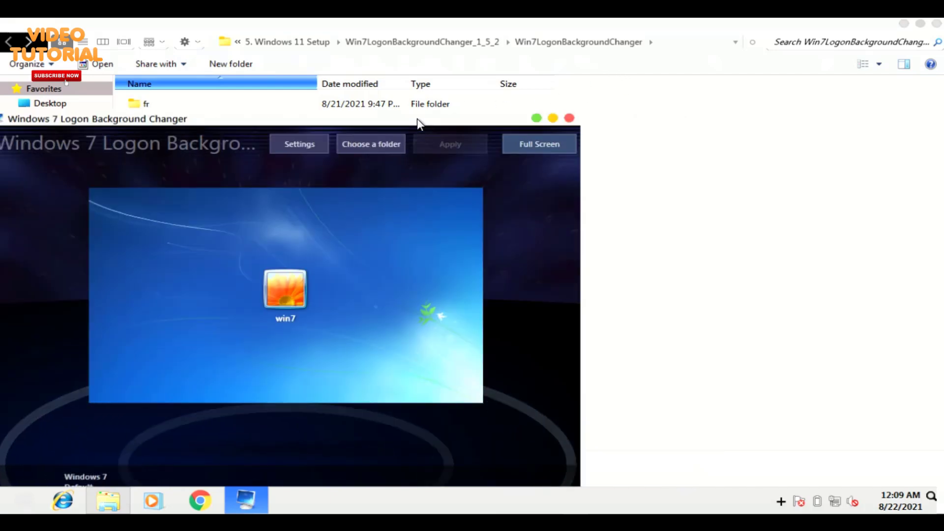
Load the 4. Wallpaper Win 11 folder from win7towin11final as the image source for the logon background
left_click_drag(417, 123, 500, 59)
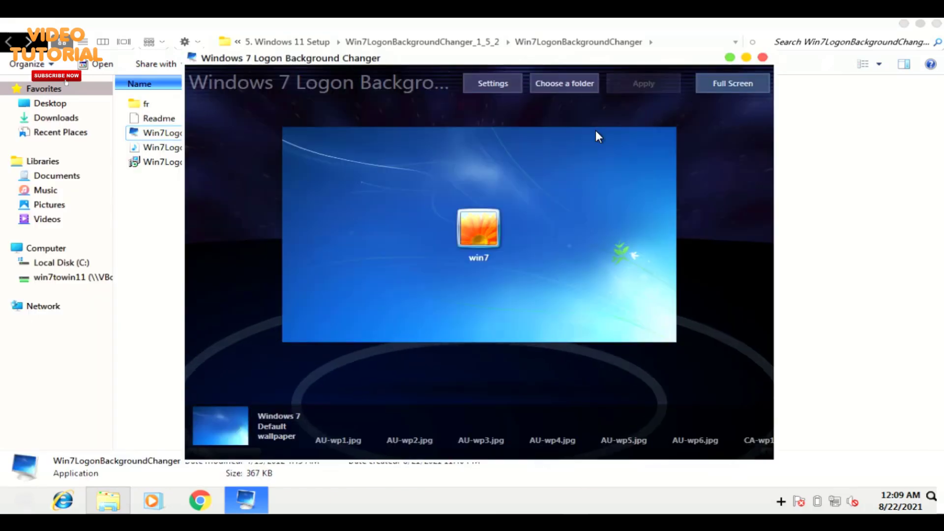
left_click(567, 83)
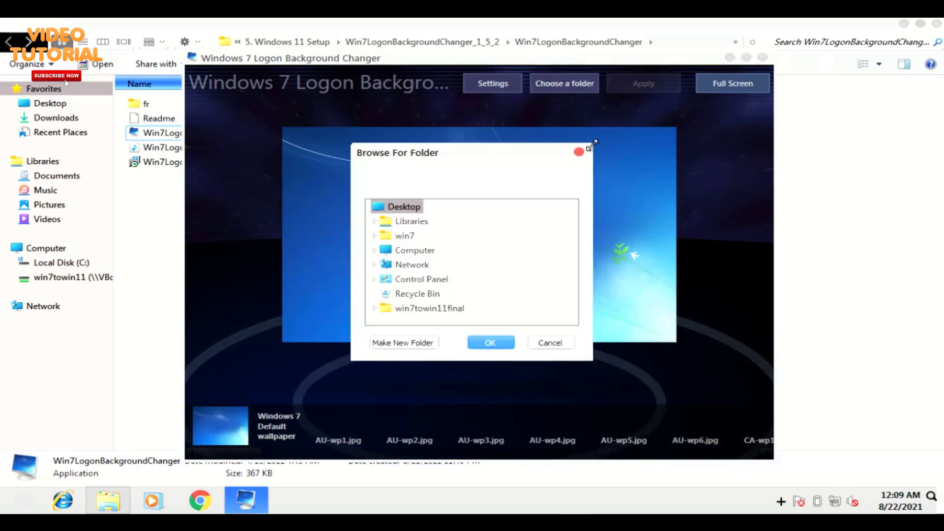
double_click(432, 308)
double_click(439, 309)
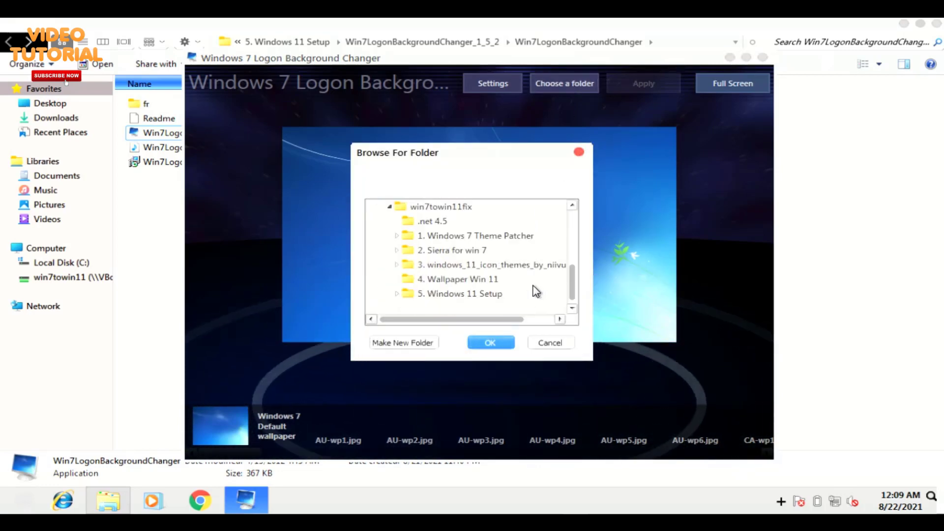
left_click(472, 280)
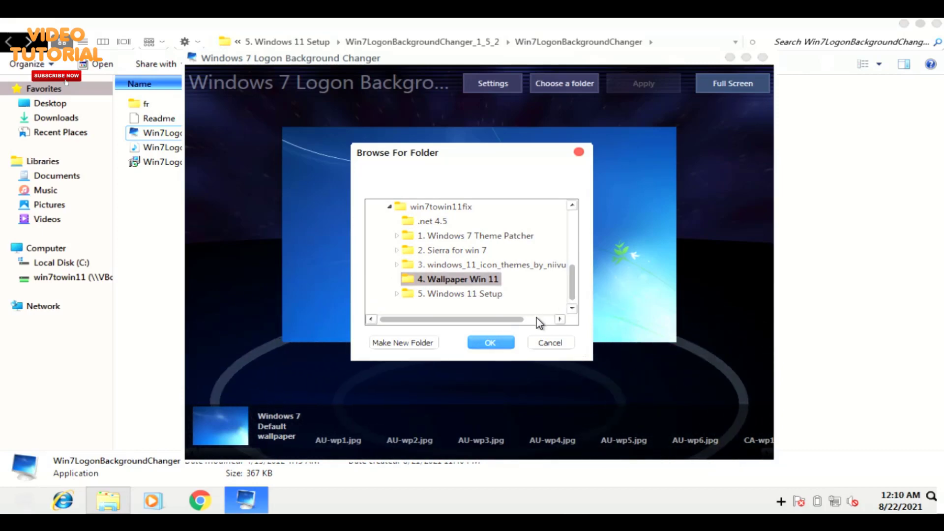
left_click(489, 342)
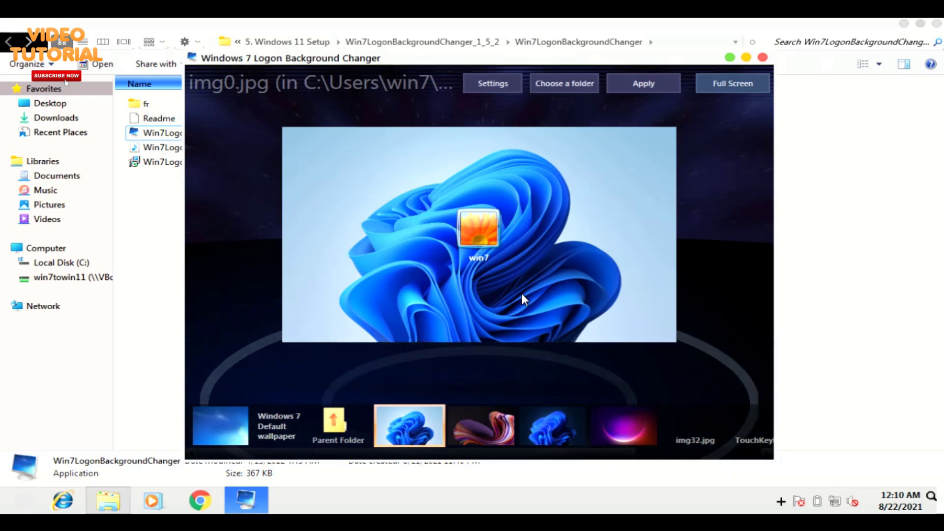
Apply img103.jpg as the logon screen background, authorize the change, and close the background changer and its folder window
left_click(487, 422)
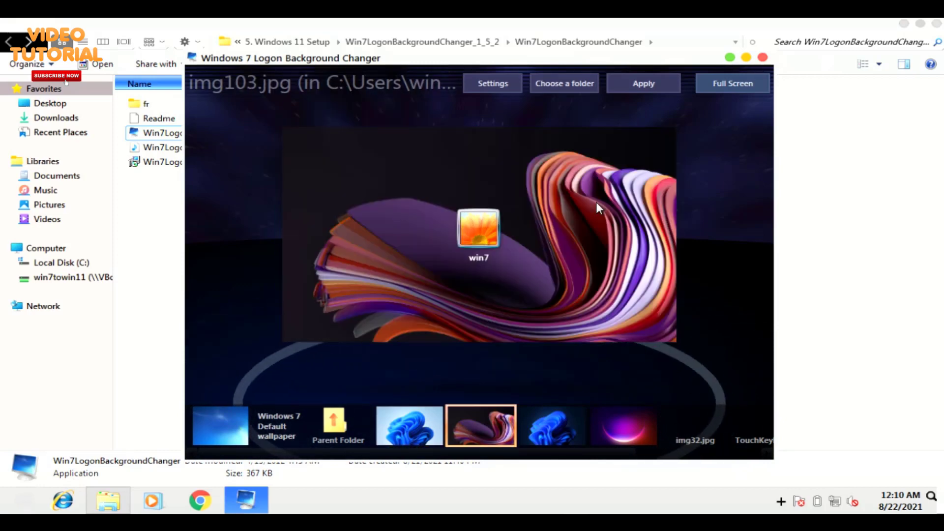
left_click(642, 82)
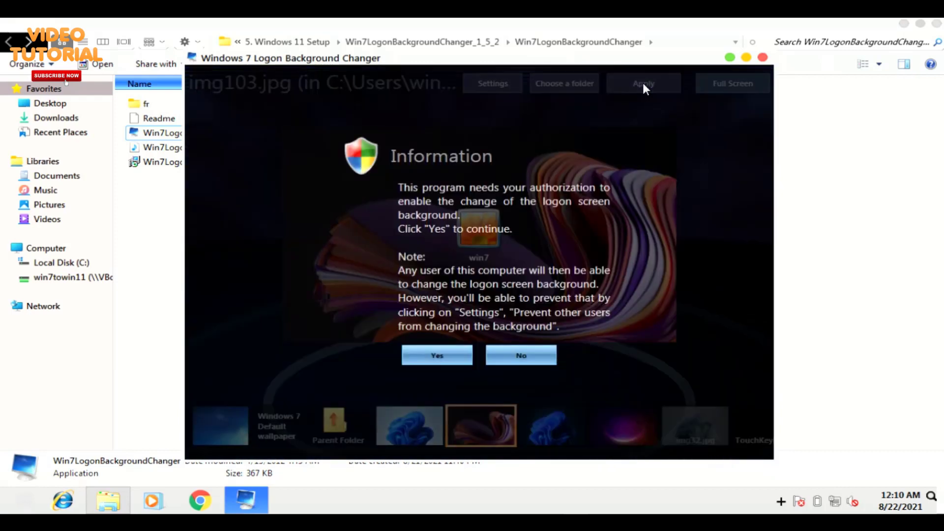
left_click(434, 355)
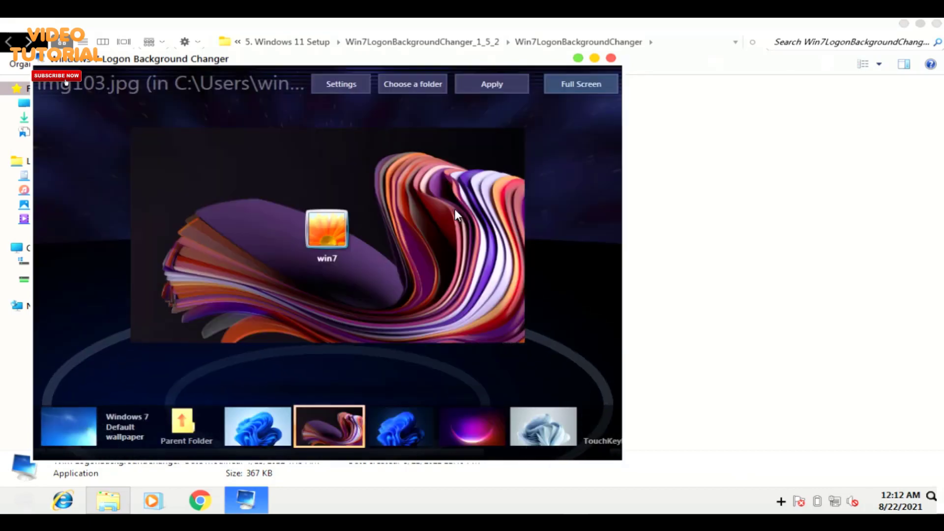
left_click(611, 59)
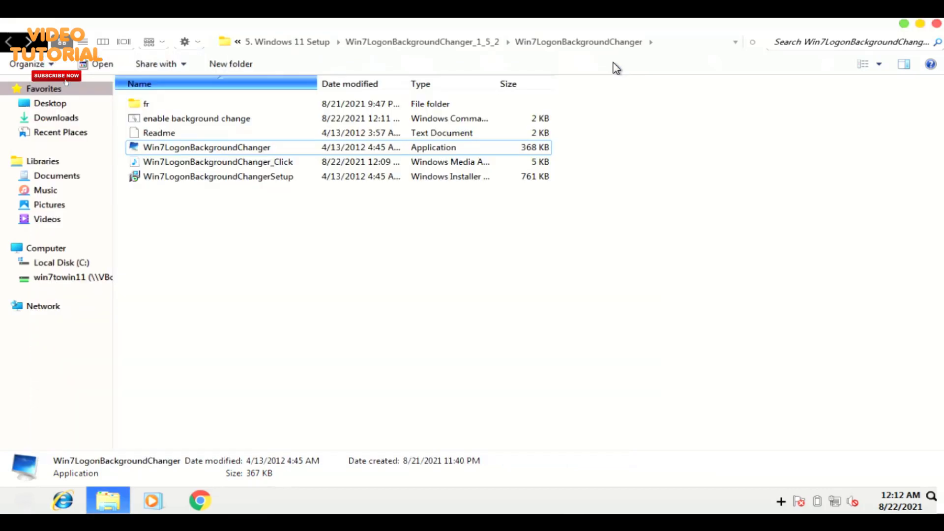
left_click(937, 25)
Log off Windows with the logoff command and sign back in from the logon screen
right_click(21, 500)
left_click(11, 499)
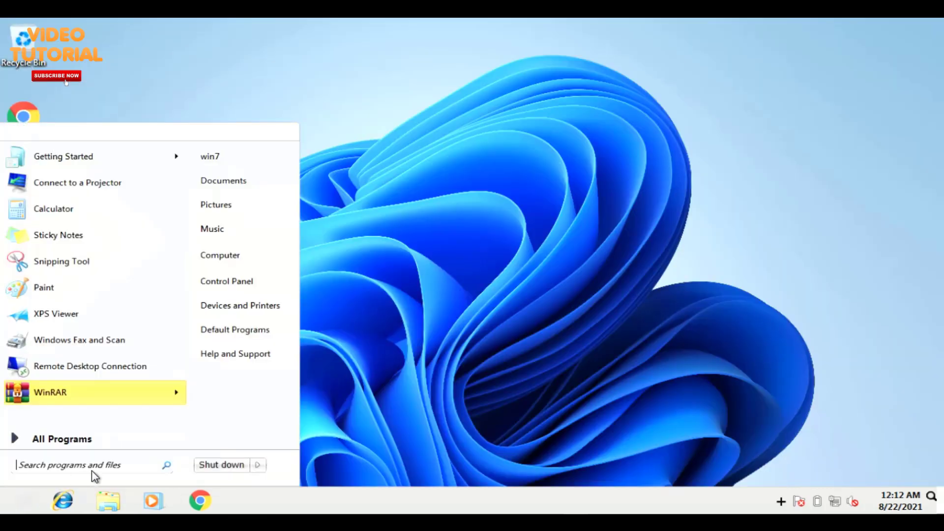
type("logoff")
key("Return")
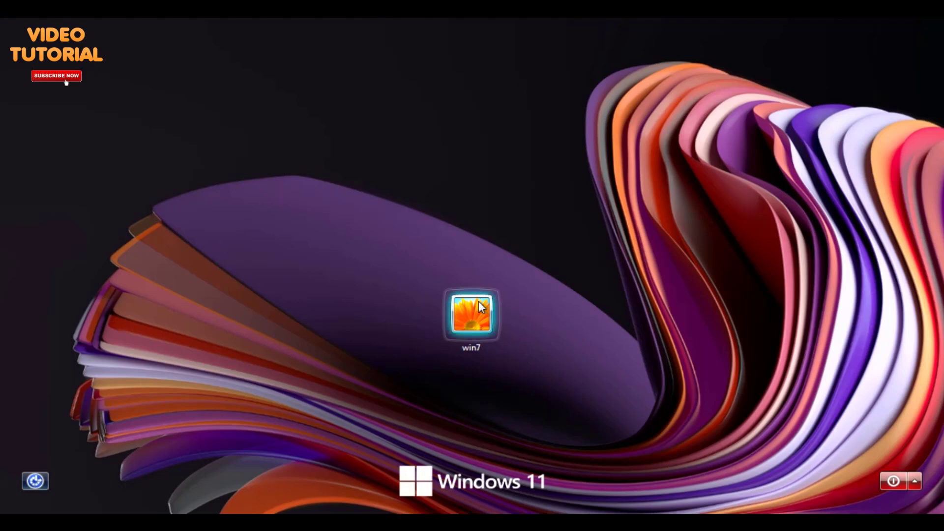
left_click(468, 317)
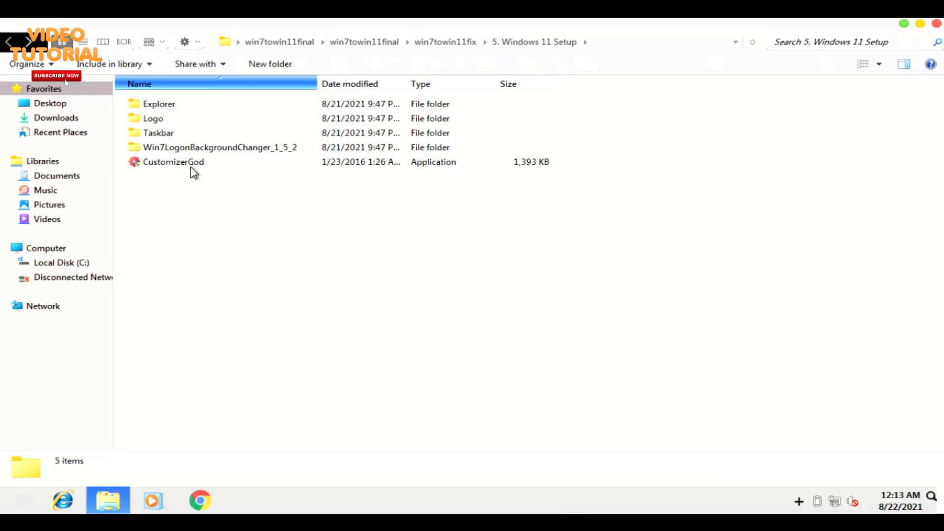
Copy the Taskbar folder from 5. Windows 11 Setup into Local Disk (C:) and open the copy
right_click(151, 134)
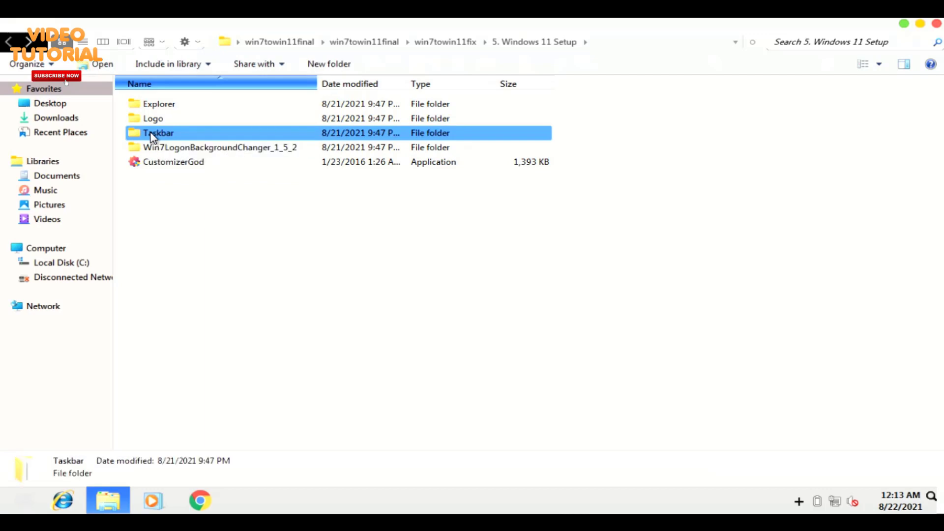
left_click(202, 355)
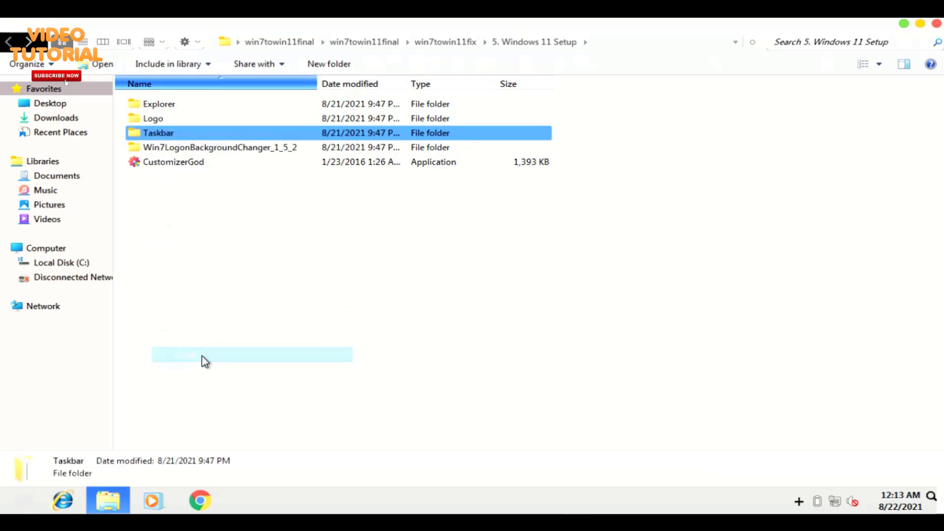
left_click(87, 264)
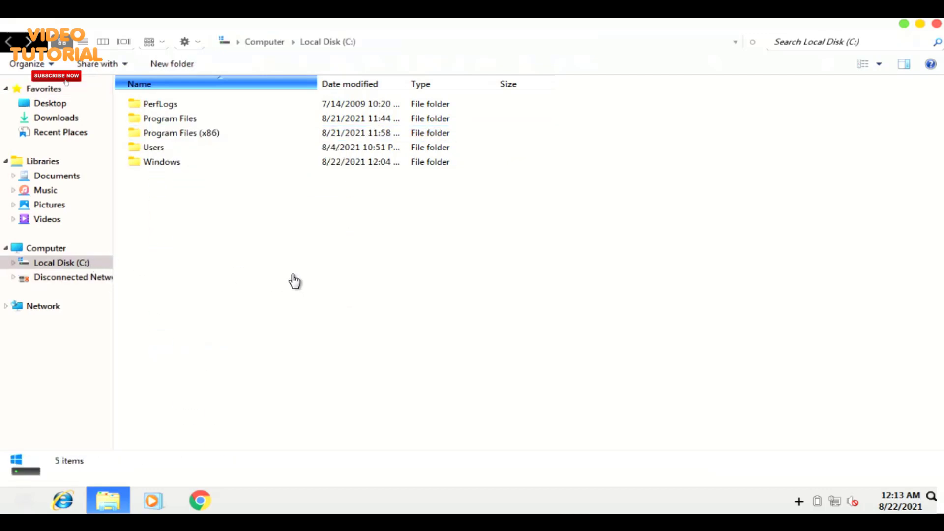
right_click(375, 249)
left_click(413, 322)
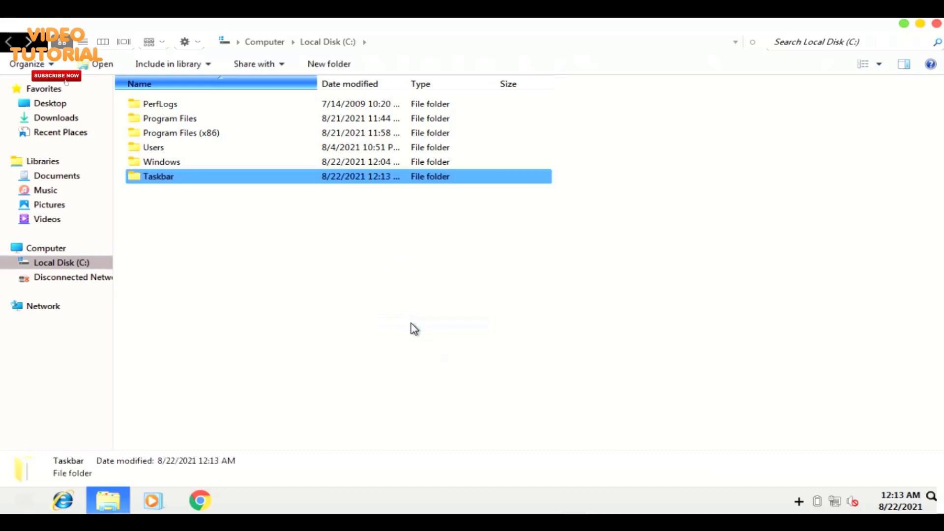
double_click(306, 177)
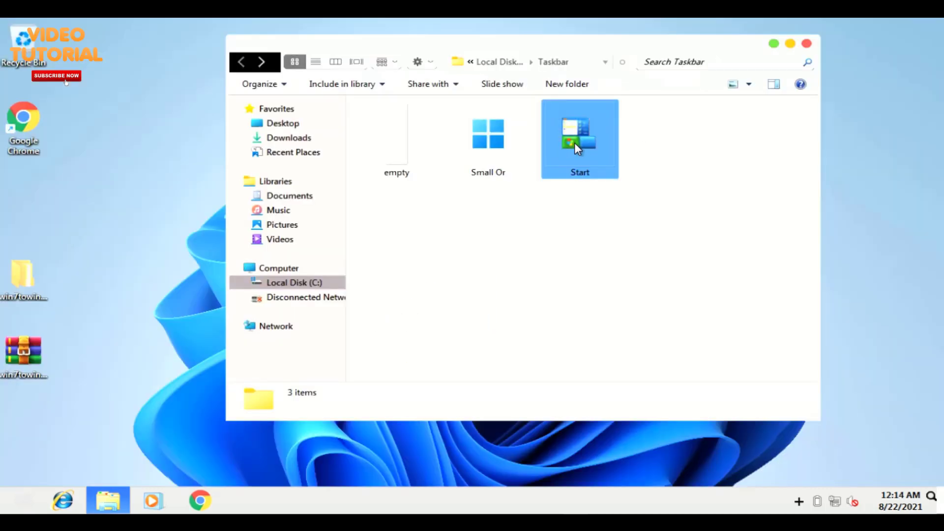
Create a desktop shortcut to the Start application and move the shortcut into the C:\Taskbar folder
right_click(574, 142)
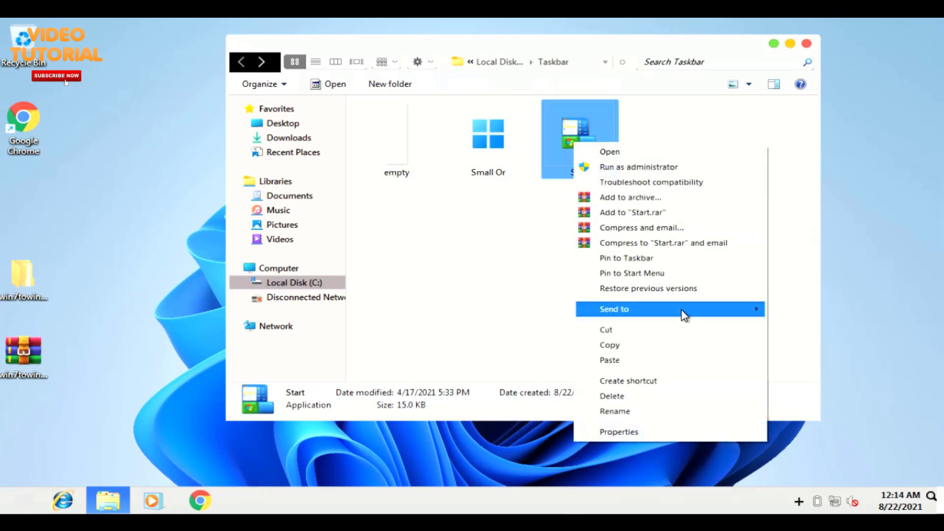
mouse_move(684, 315)
left_click(802, 325)
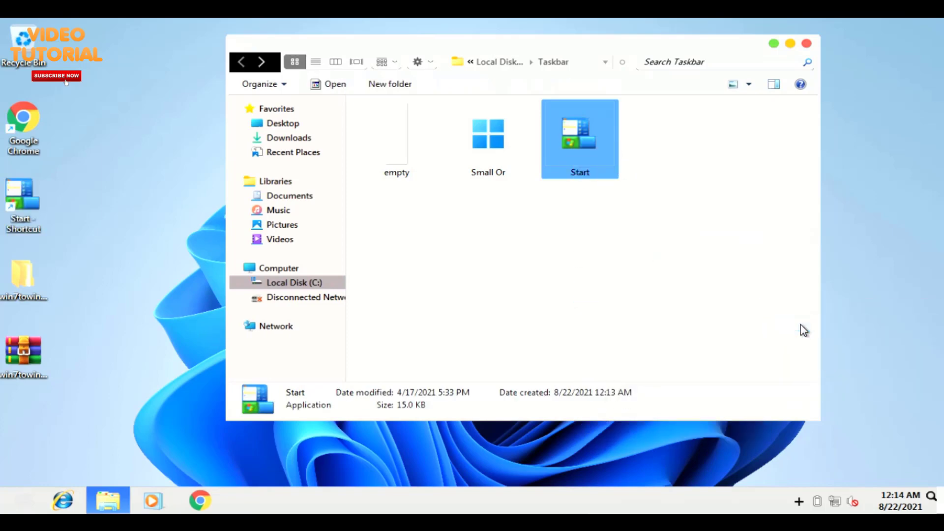
left_click(26, 212)
left_click_drag(84, 227, 597, 257)
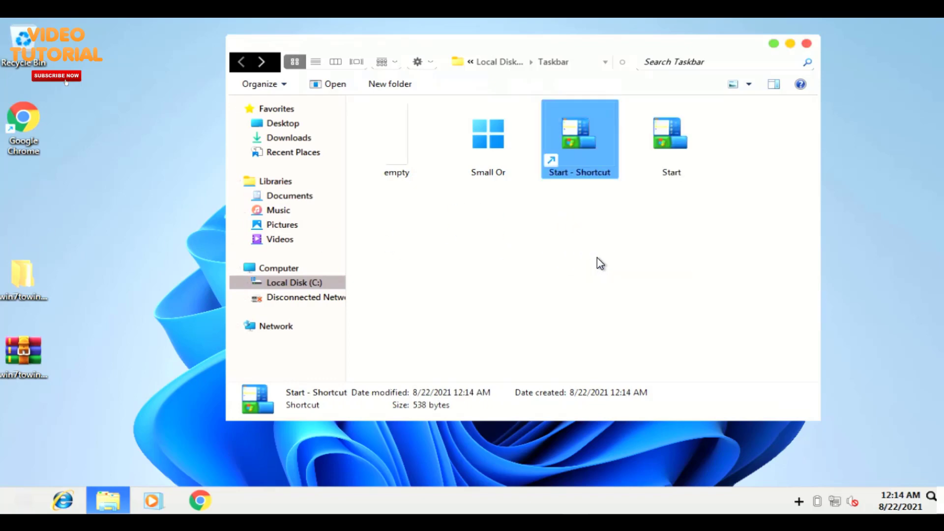
Change the icon of Start - Shortcut to C:\Taskbar\Small Or.ico and apply the shortcut properties
right_click(588, 154)
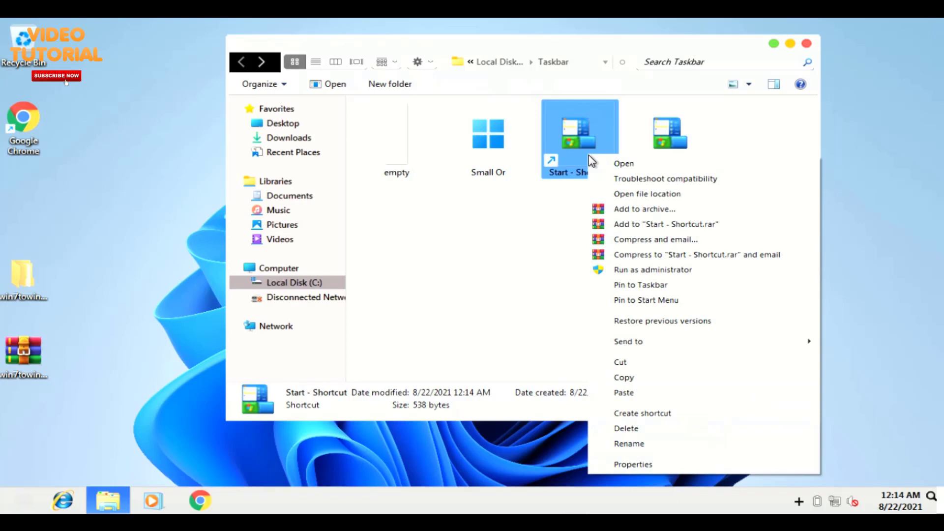
left_click(617, 464)
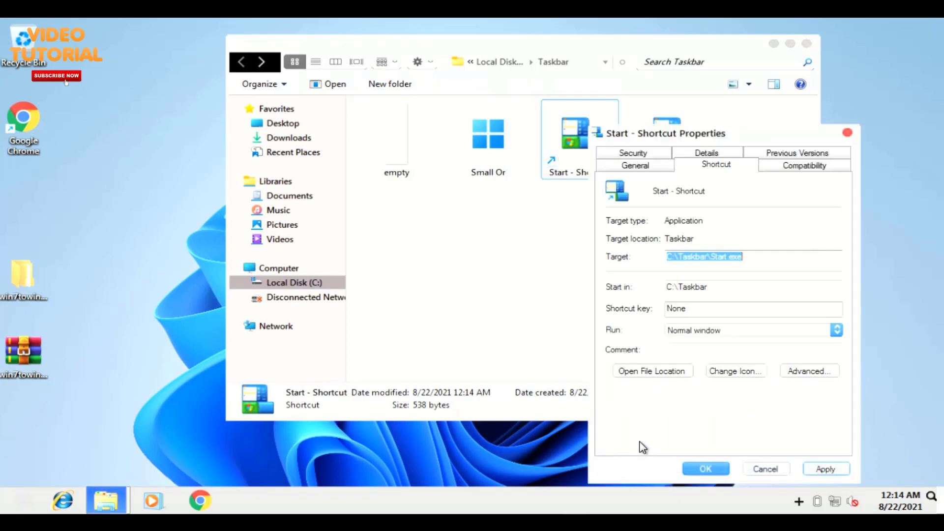
left_click(732, 370)
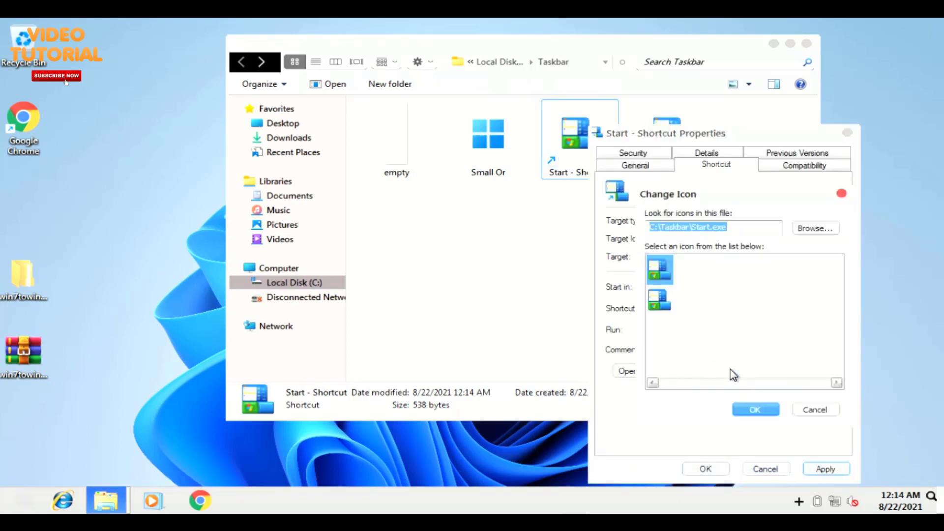
left_click(812, 227)
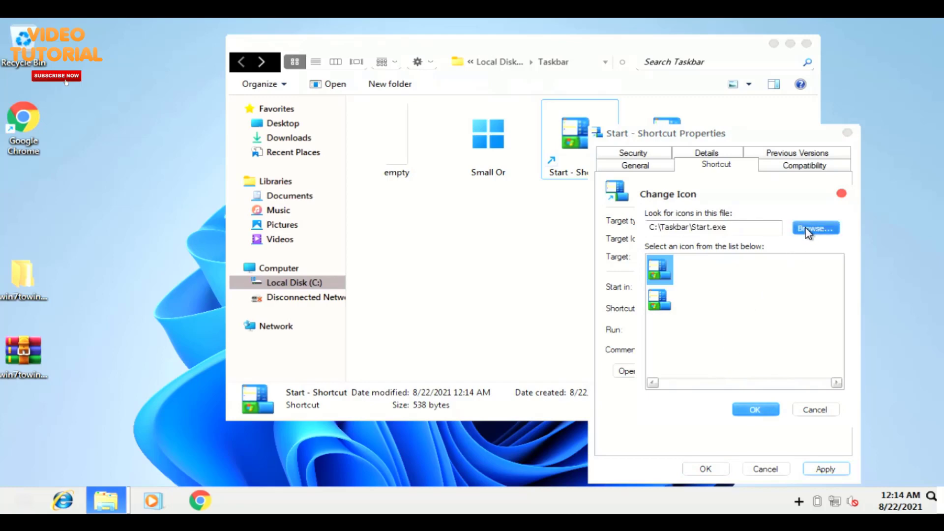
left_click(634, 255)
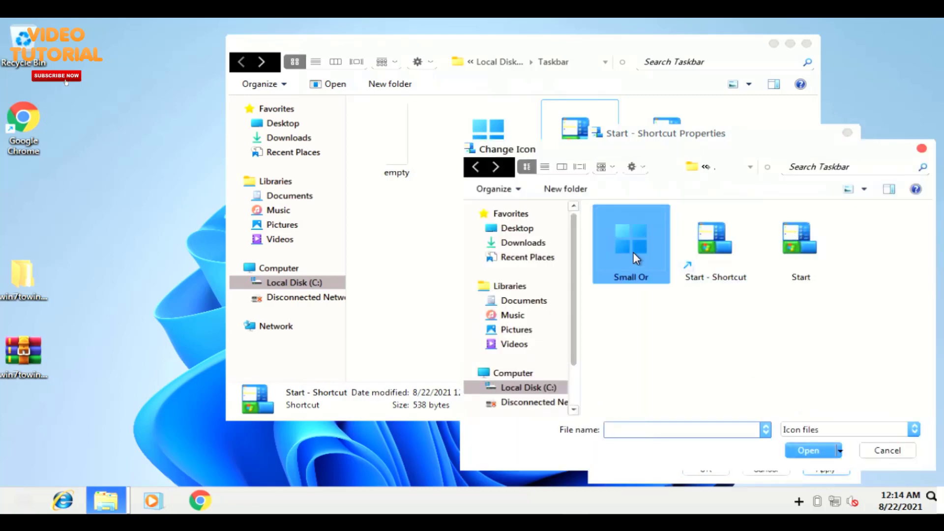
left_click(630, 250)
left_click(796, 450)
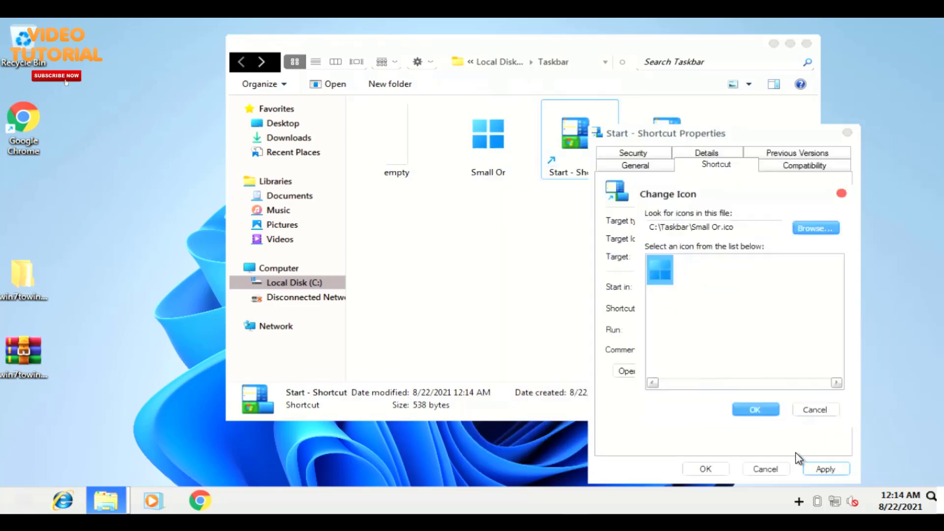
left_click(754, 411)
left_click(825, 468)
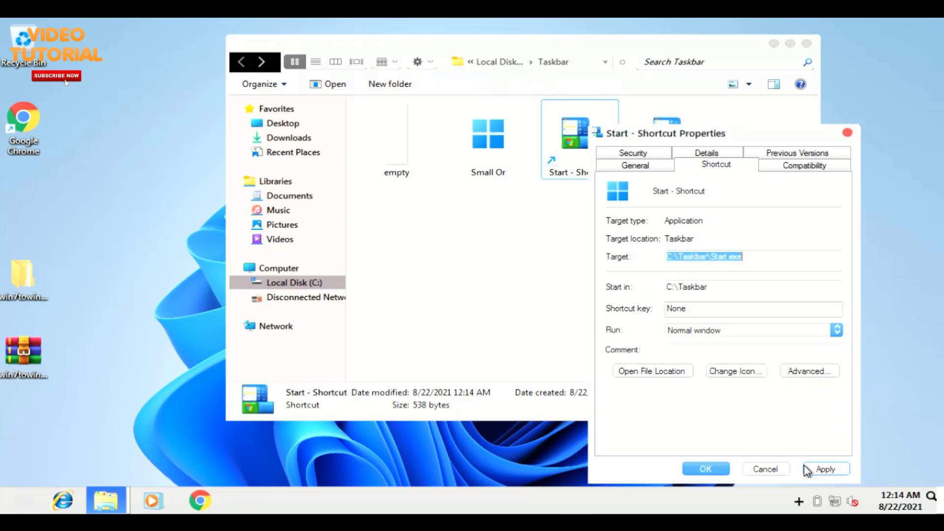
left_click(711, 468)
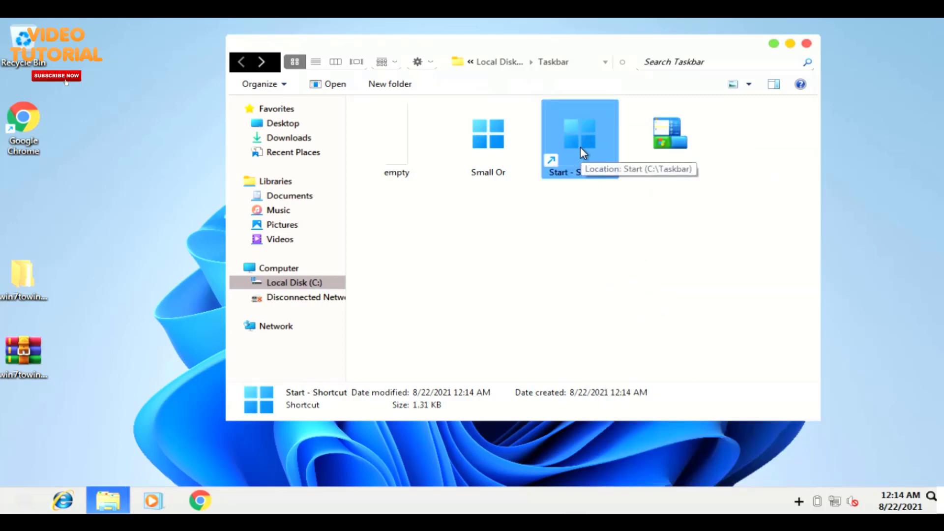
Pin Start - Shortcut to the taskbar beside Internet Explorer and close the Taskbar folder window
left_click_drag(580, 147, 101, 501)
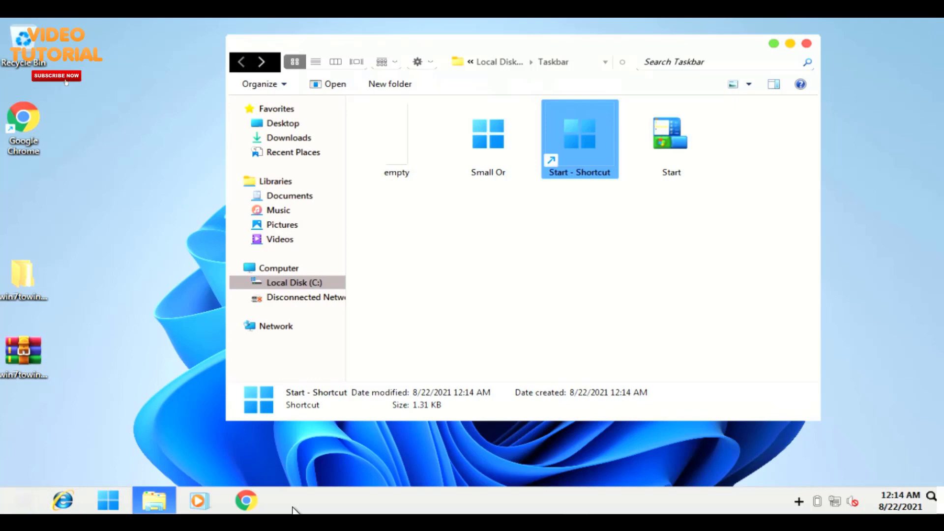
left_click(809, 44)
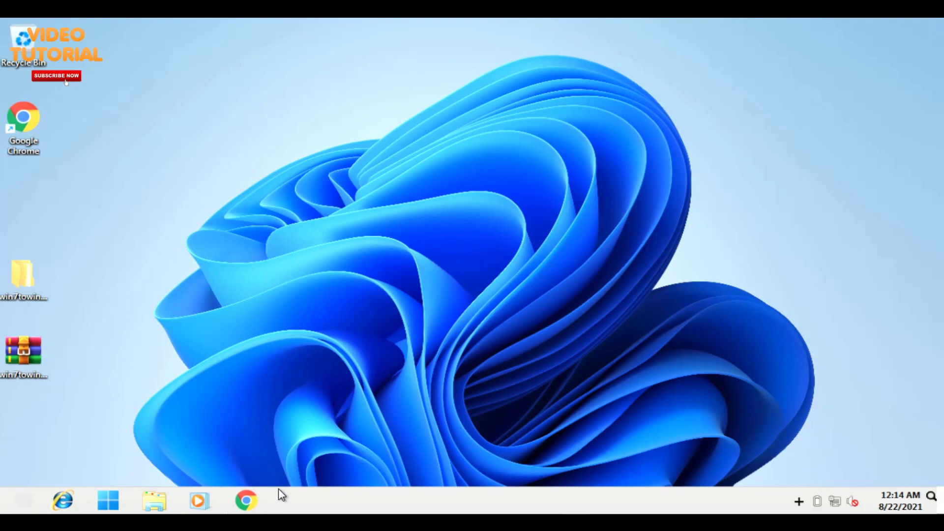
Unlock the taskbar and add the Links toolbar to it
right_click(584, 502)
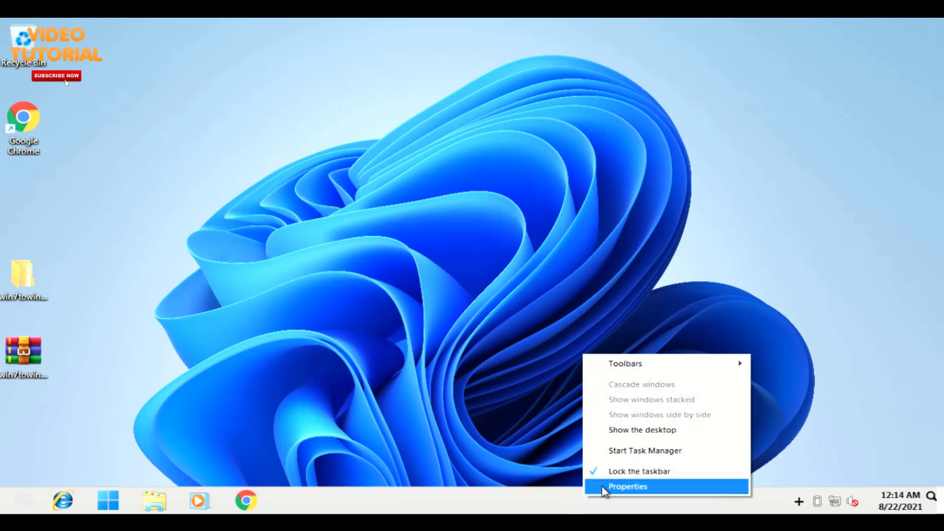
left_click(618, 473)
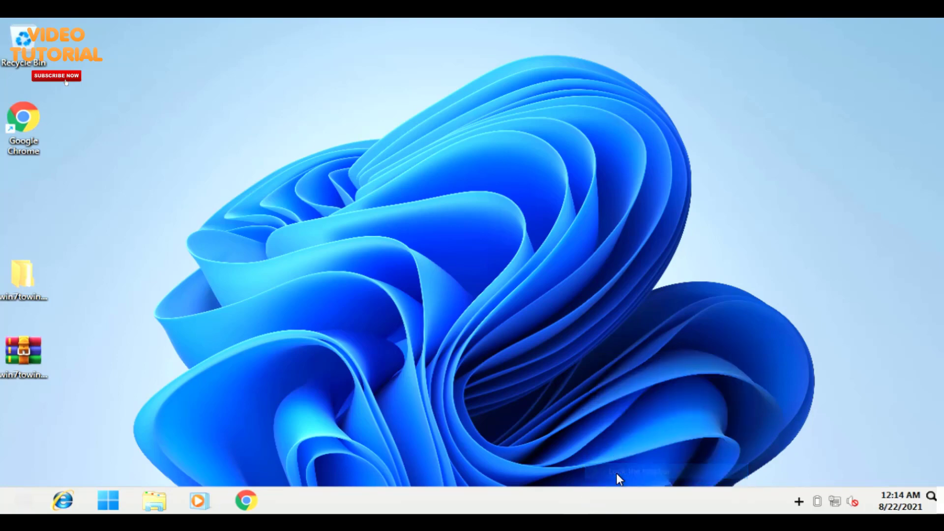
right_click(594, 498)
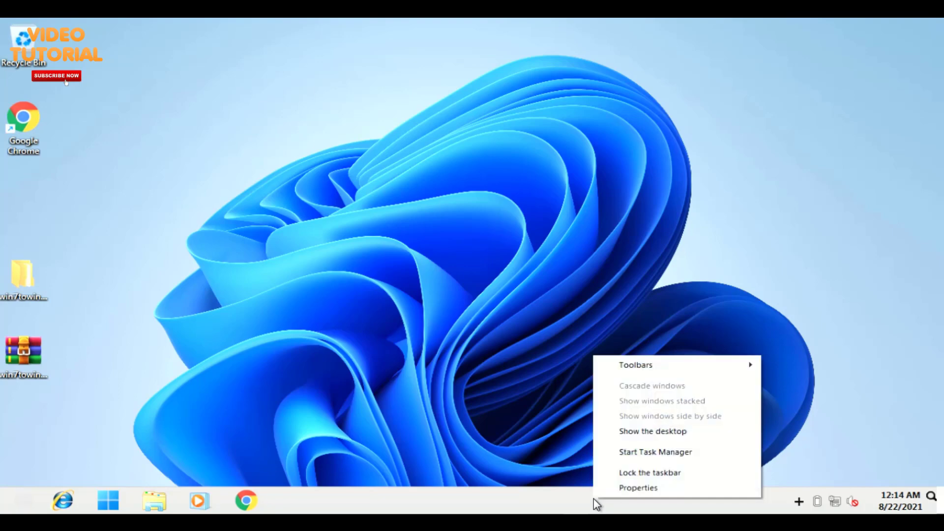
mouse_move(662, 365)
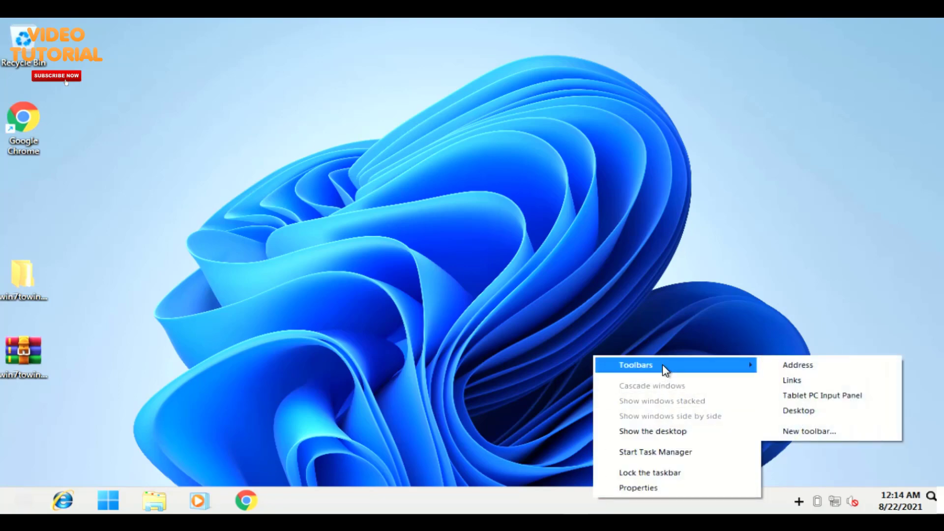
left_click(796, 379)
Place the Links toolbar ahead of the pinned icons and shift the pinned icons towards the middle of the taskbar
left_click_drag(749, 499, 39, 498)
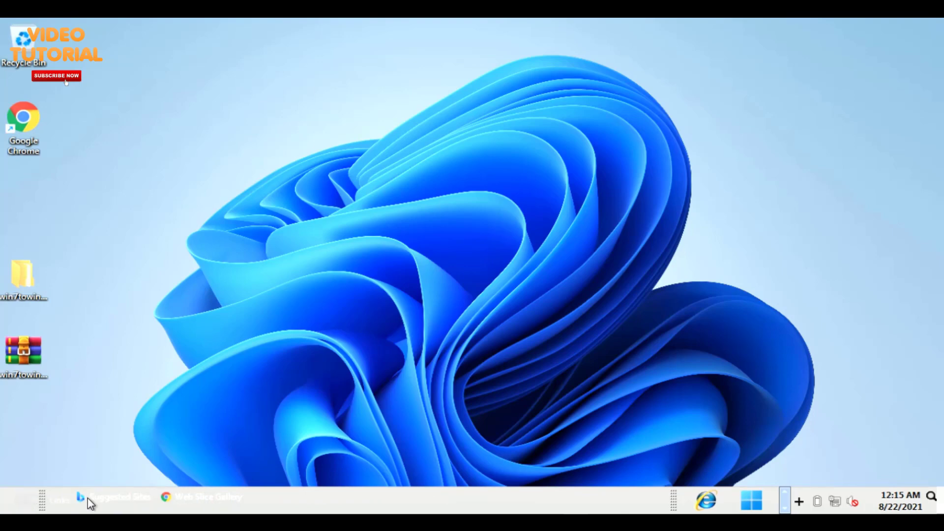
left_click_drag(673, 500, 322, 509)
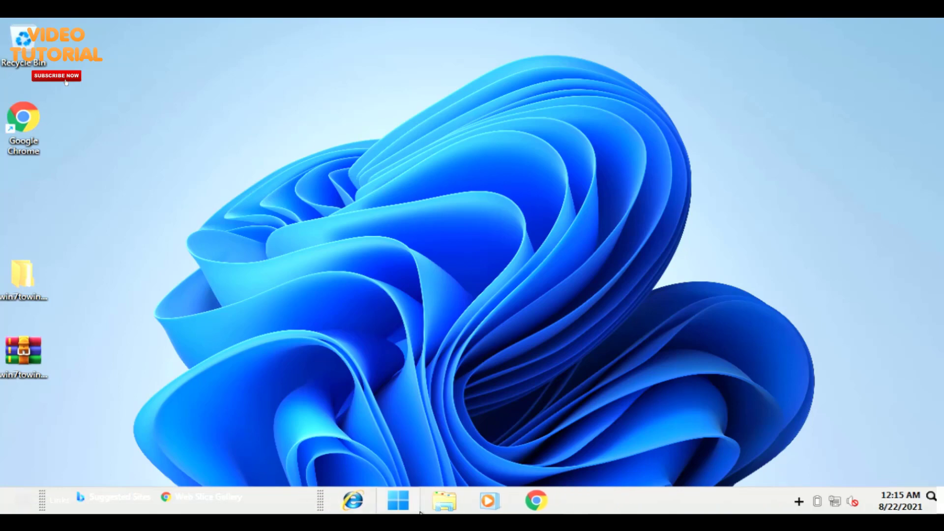
Move the Start shortcut to the front of the pinned icons, before Internet Explorer, and lock the taskbar
left_click_drag(404, 510, 378, 499)
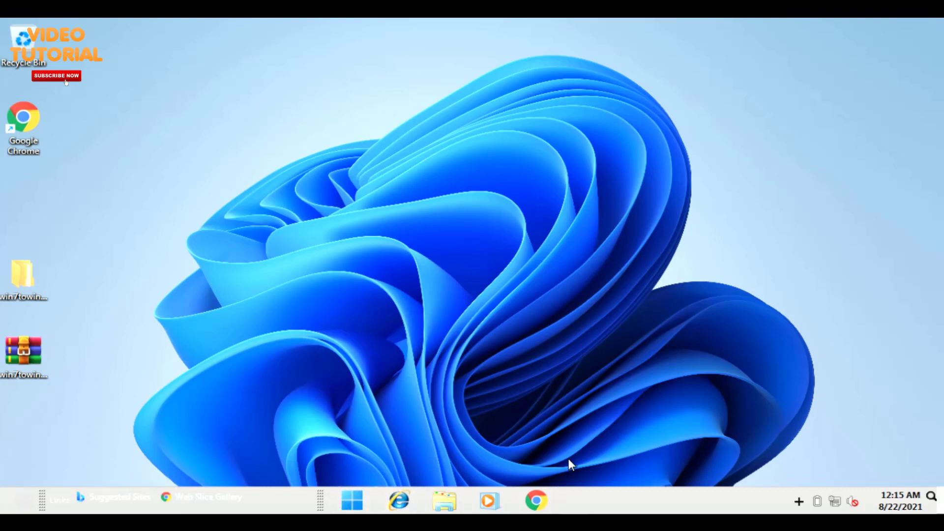
right_click(631, 498)
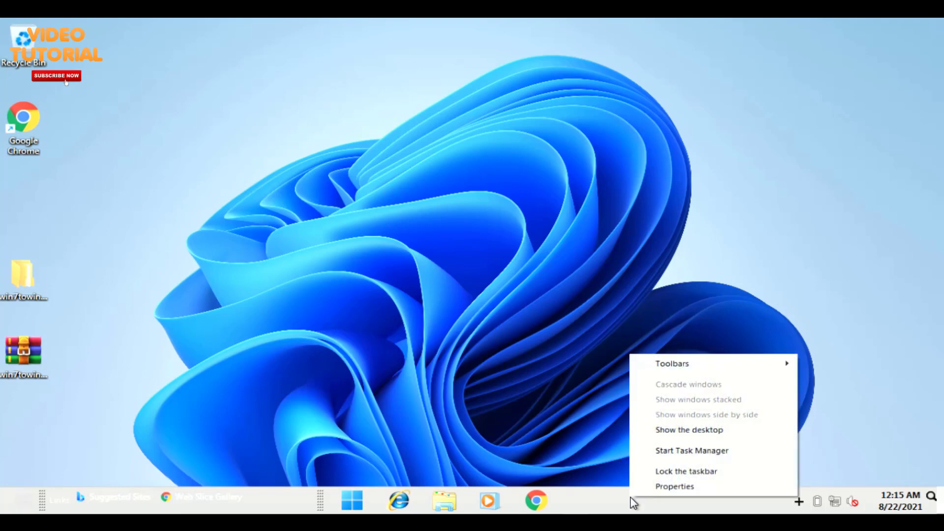
left_click(689, 471)
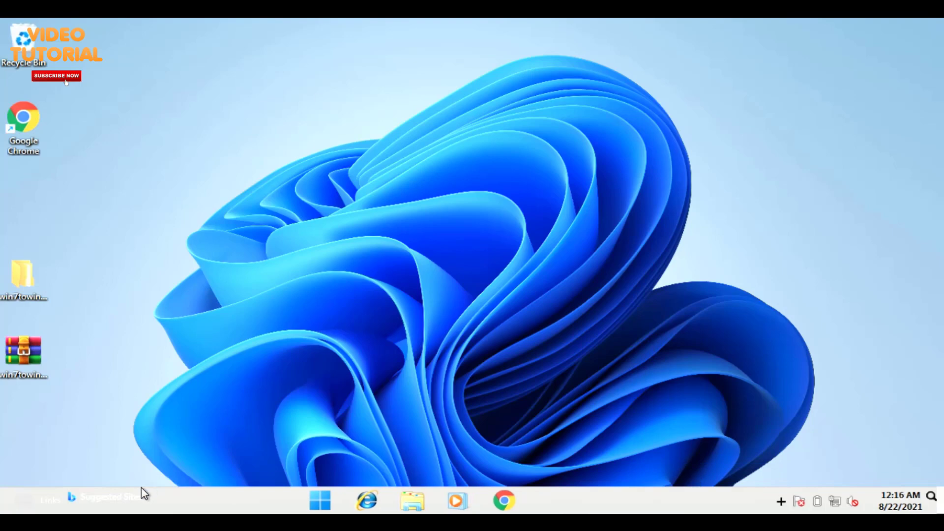
Delete the Suggested Sites link from the Links toolbar and confirm the deletion
right_click(118, 499)
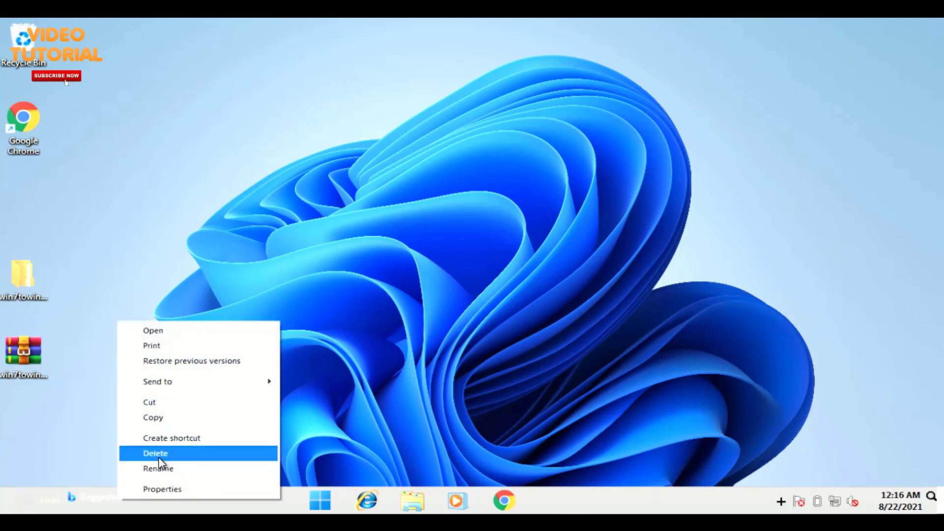
left_click(159, 453)
left_click(519, 312)
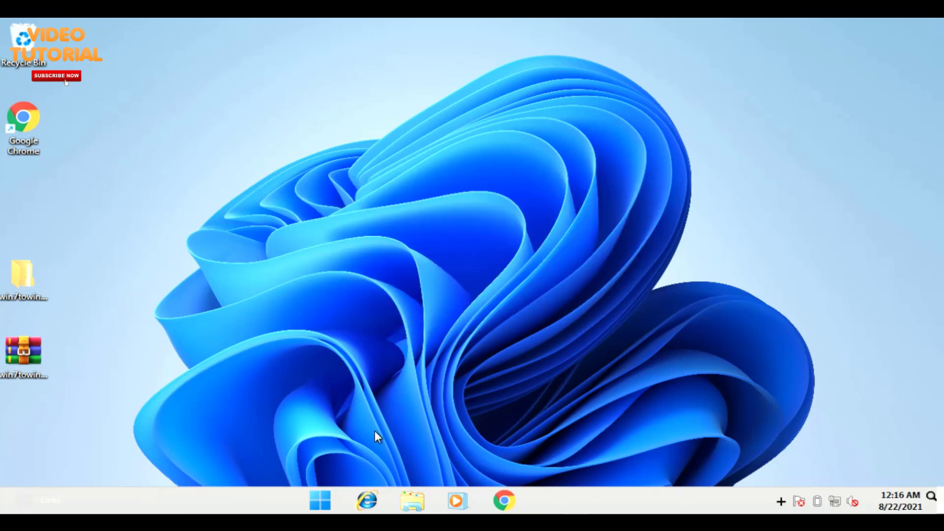
Test the centred Start shortcut and the pinned Windows Explorer icon, dismissing the menu and window they open
left_click(319, 498)
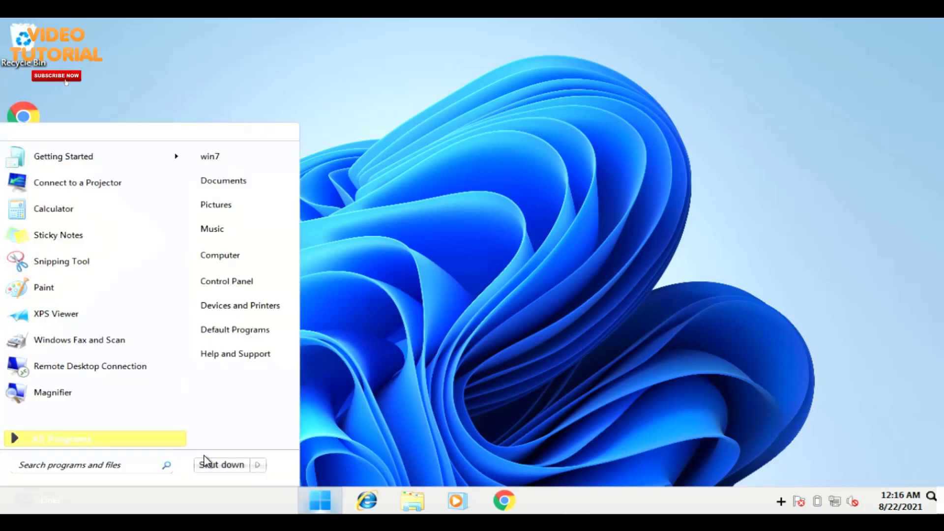
left_click(388, 347)
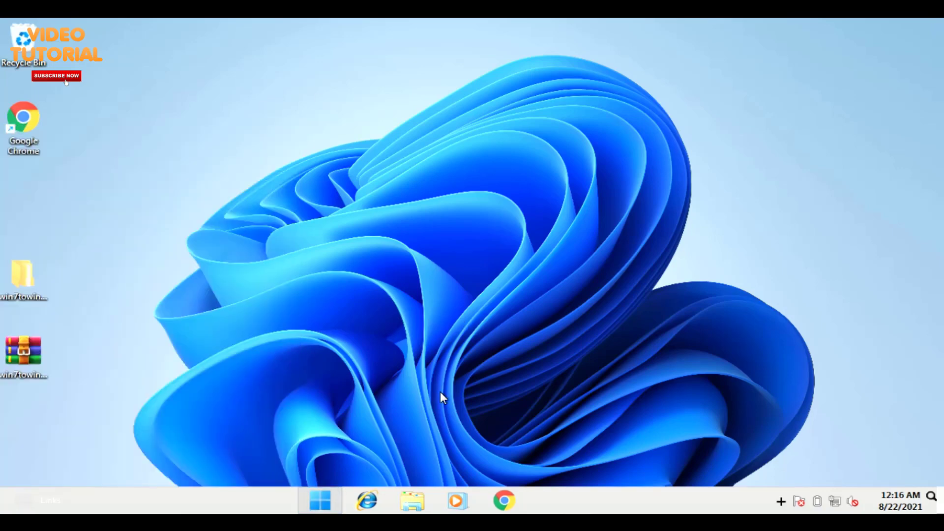
left_click(421, 497)
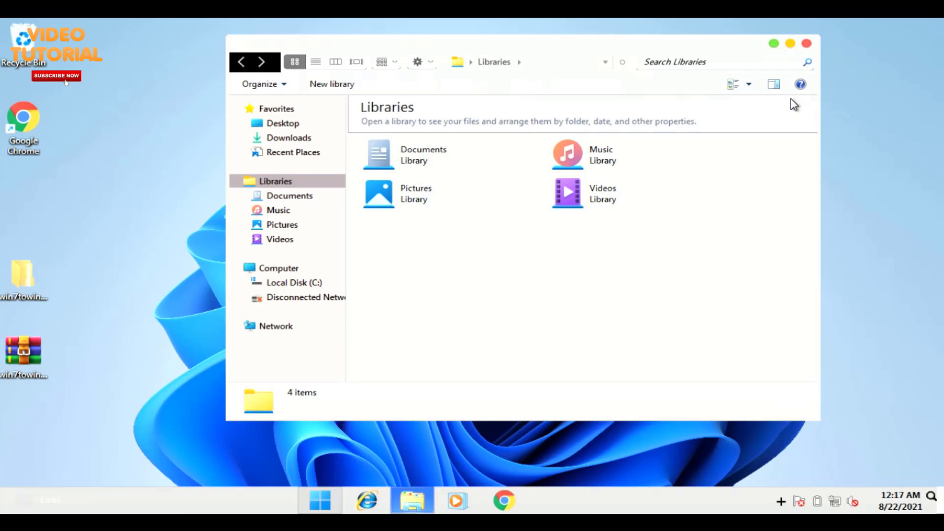
left_click(790, 45)
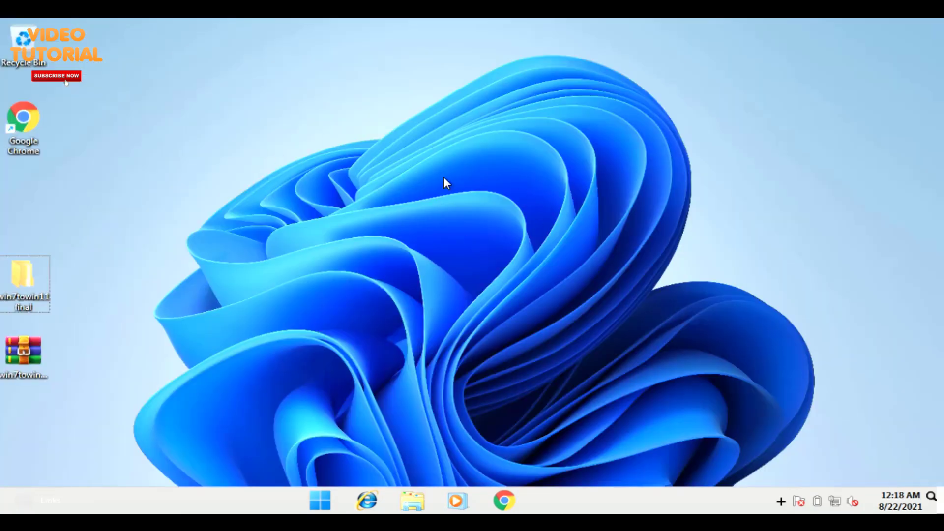
Hide all icons on the desktop
right_click(458, 155)
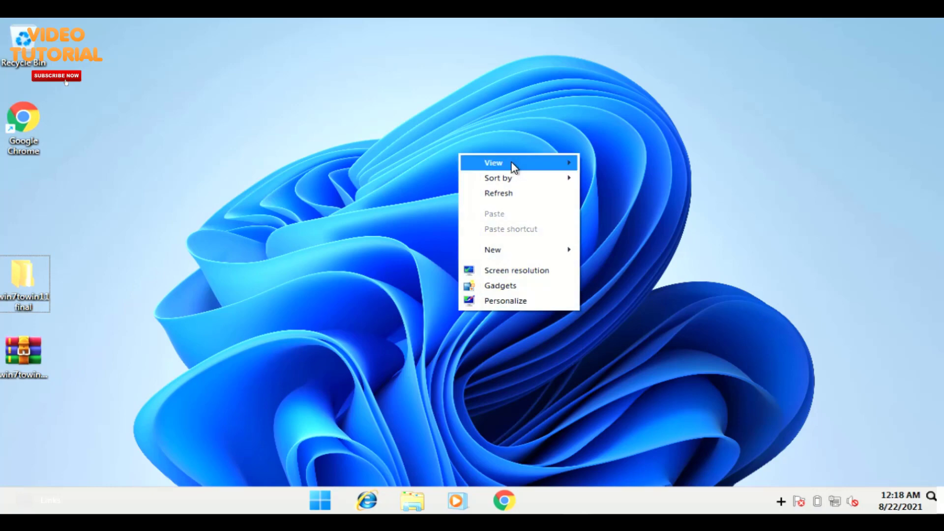
mouse_move(512, 163)
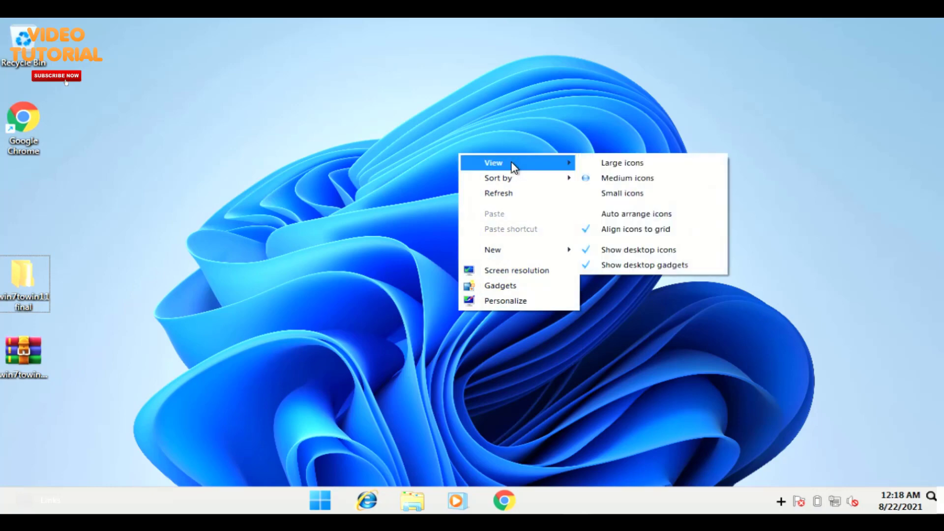
left_click(656, 252)
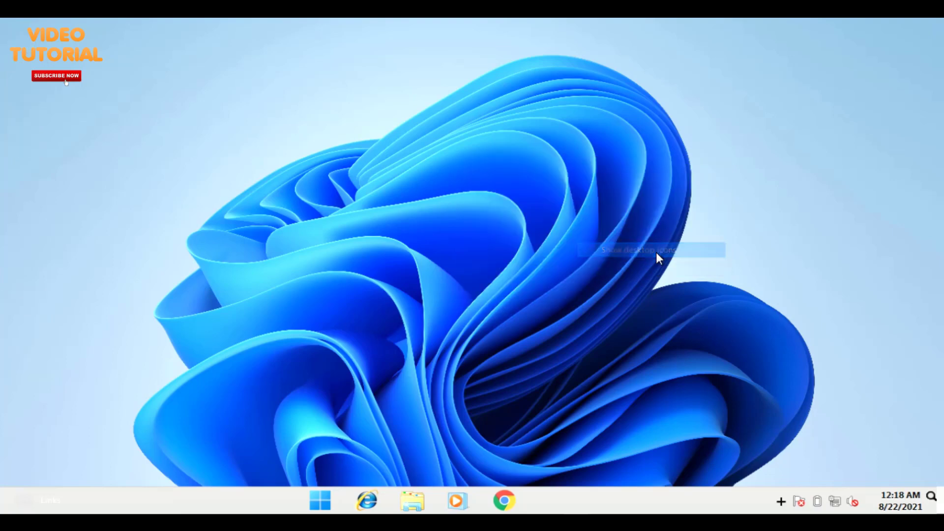